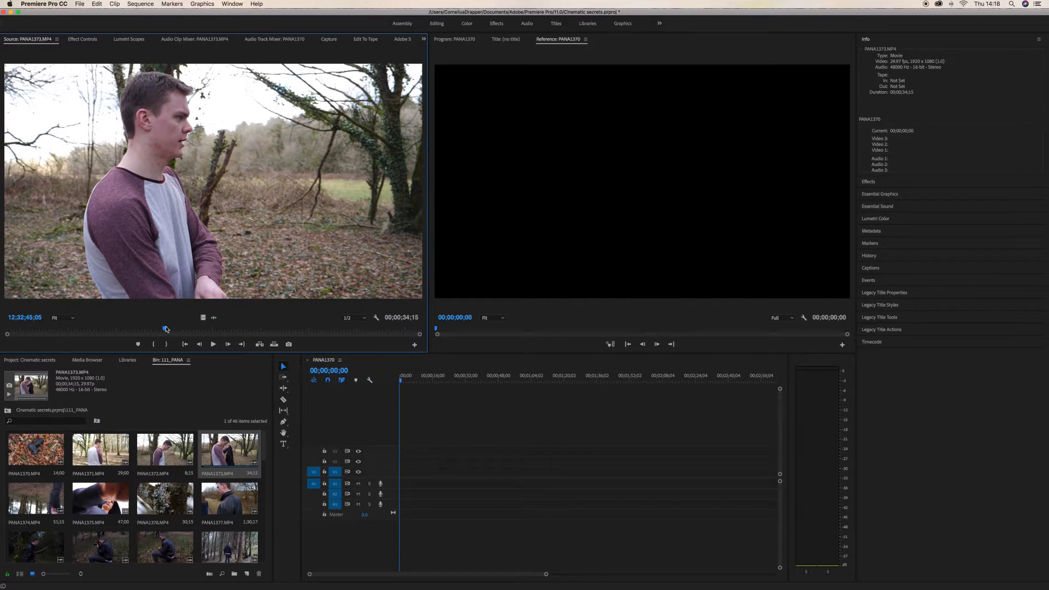
Mark a 12;24-long section of PANA1373.MP4 starting at 12;32;45;05 and place it at the start of the sequence on Video 1
key(i)
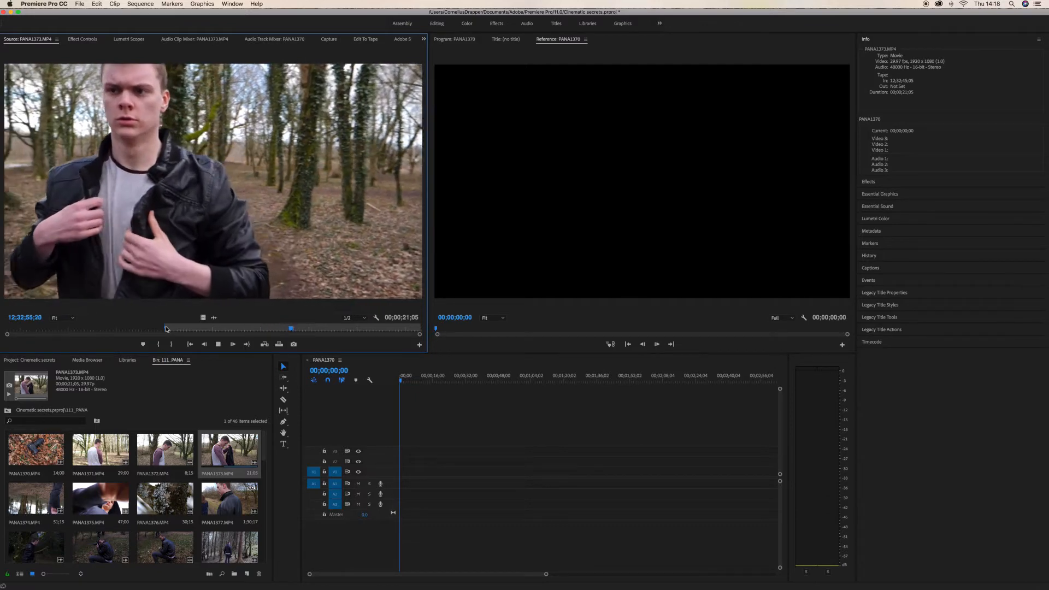
key(o)
key(space)
drag(180, 178, 399, 475)
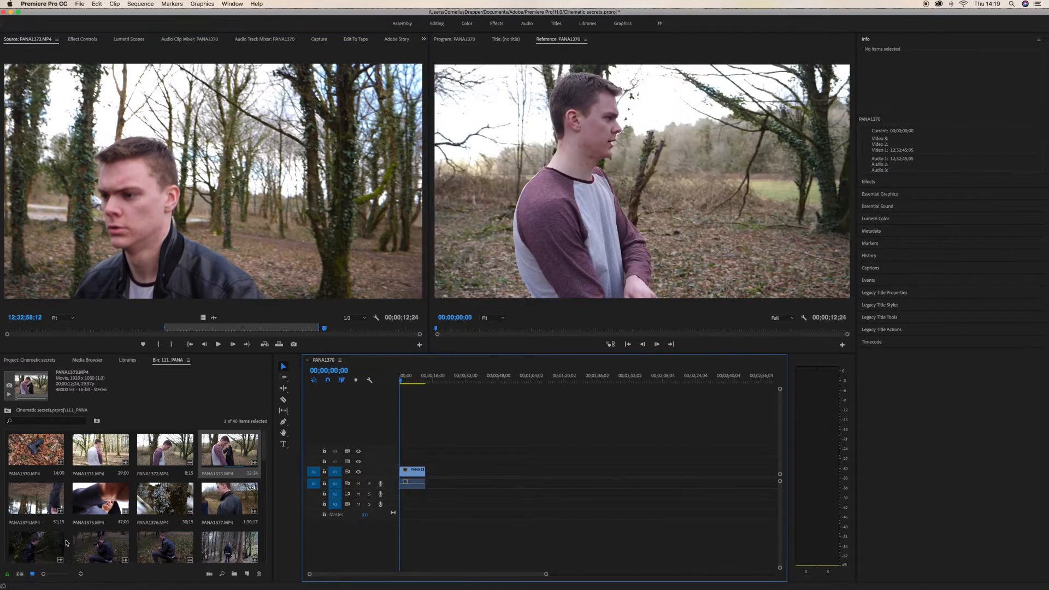
Add the ES_Future Yellow music file to the second audio track at the sequence start and play the clip with it
click(8, 413)
drag(113, 446, 398, 496)
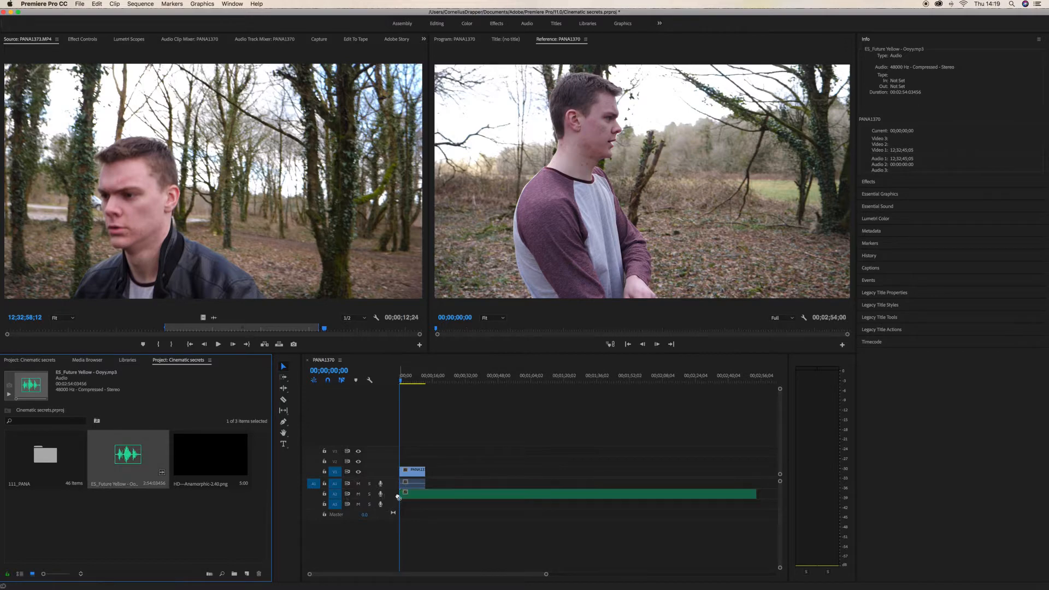
key(space)
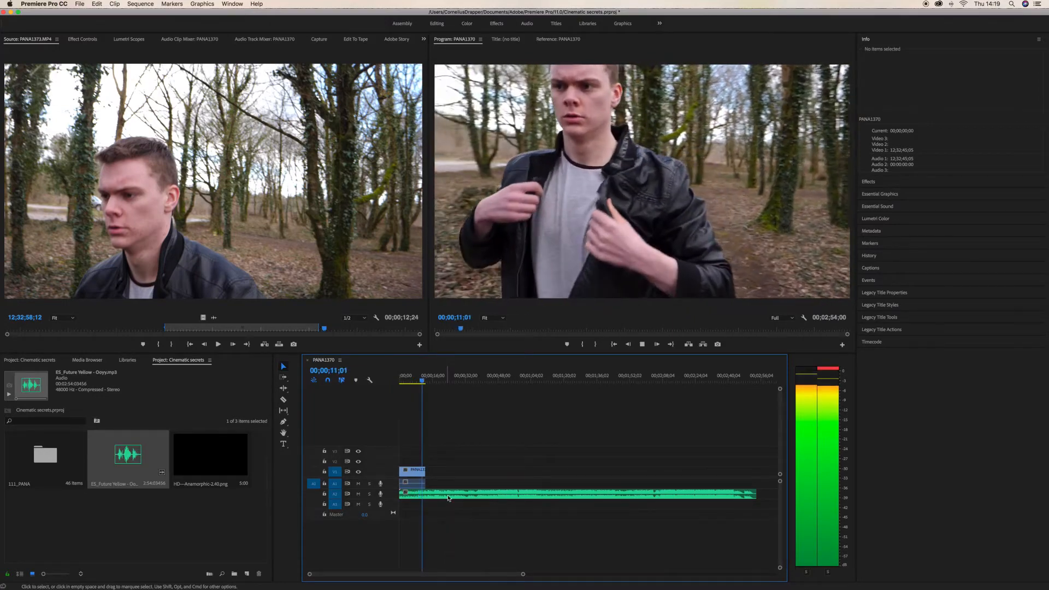
key(space)
Enlarge the Video 1 track and show the Time Remapping speed keyframes on the PANA1373.MP4 clip
drag(523, 575, 400, 577)
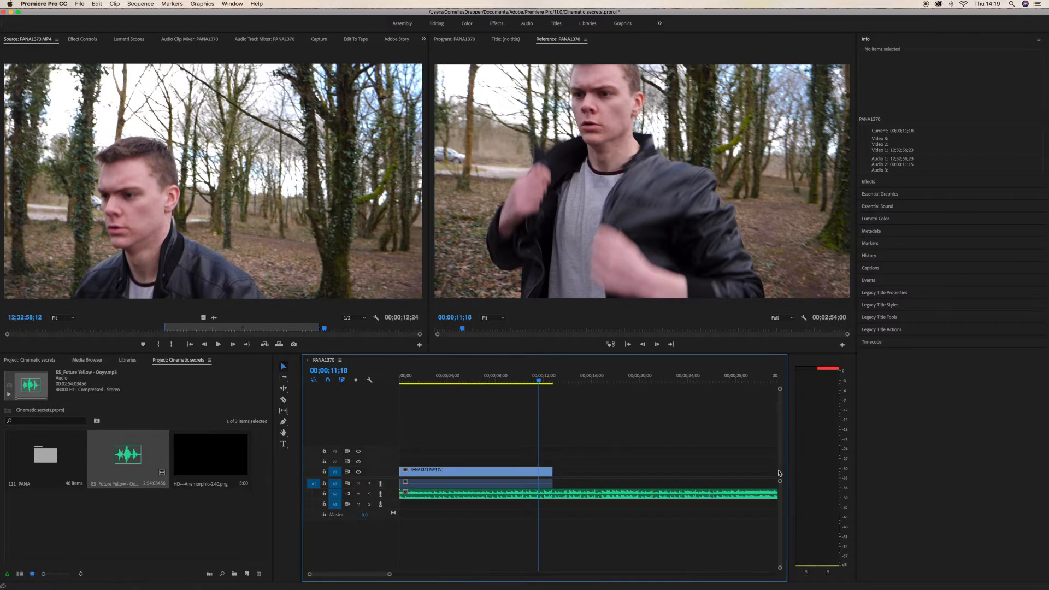
drag(781, 475, 782, 460)
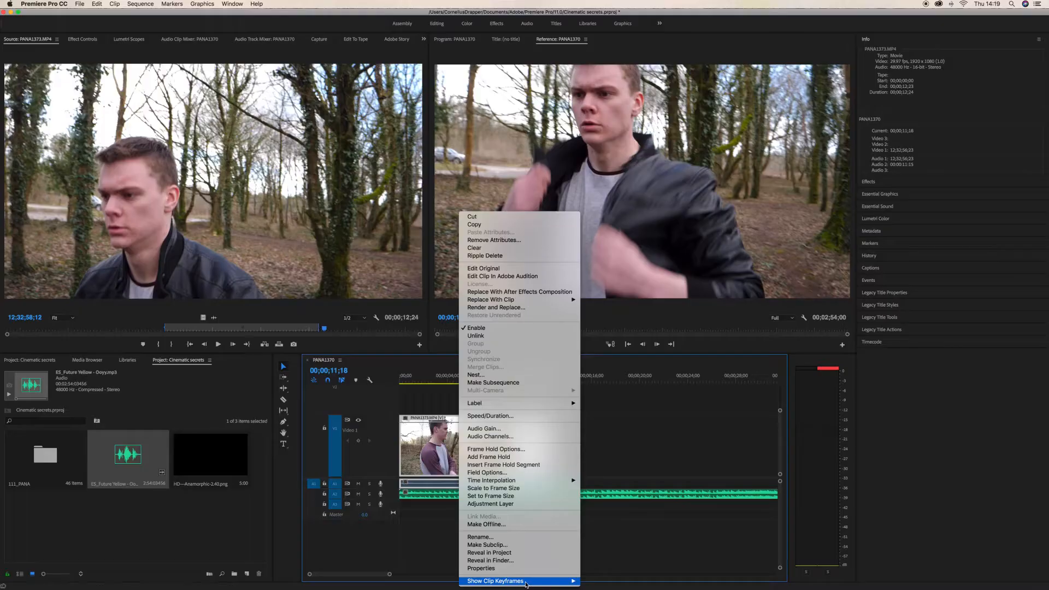
mouse_move(525, 583)
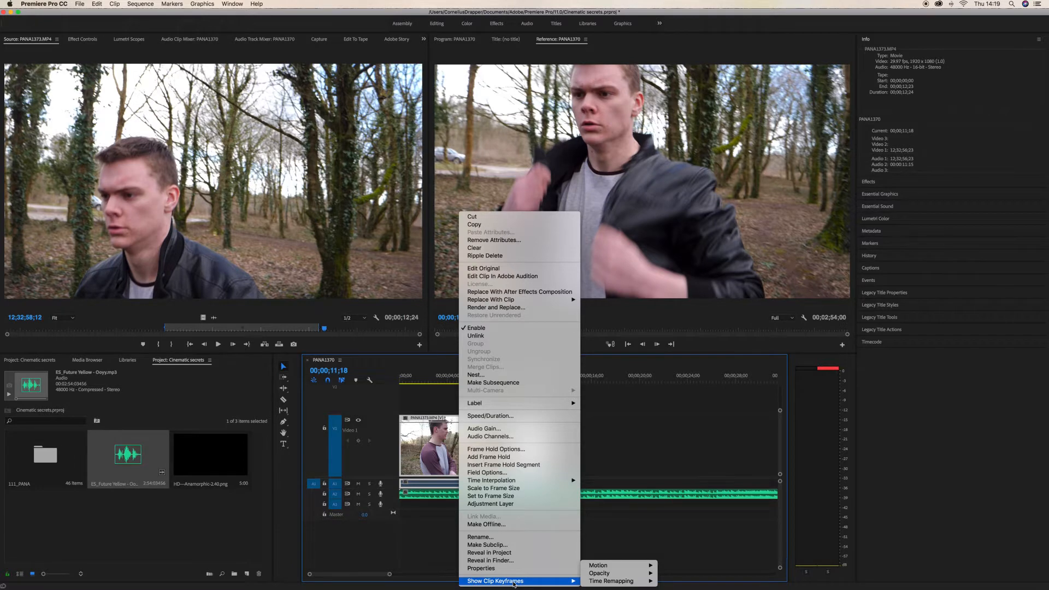
mouse_move(633, 585)
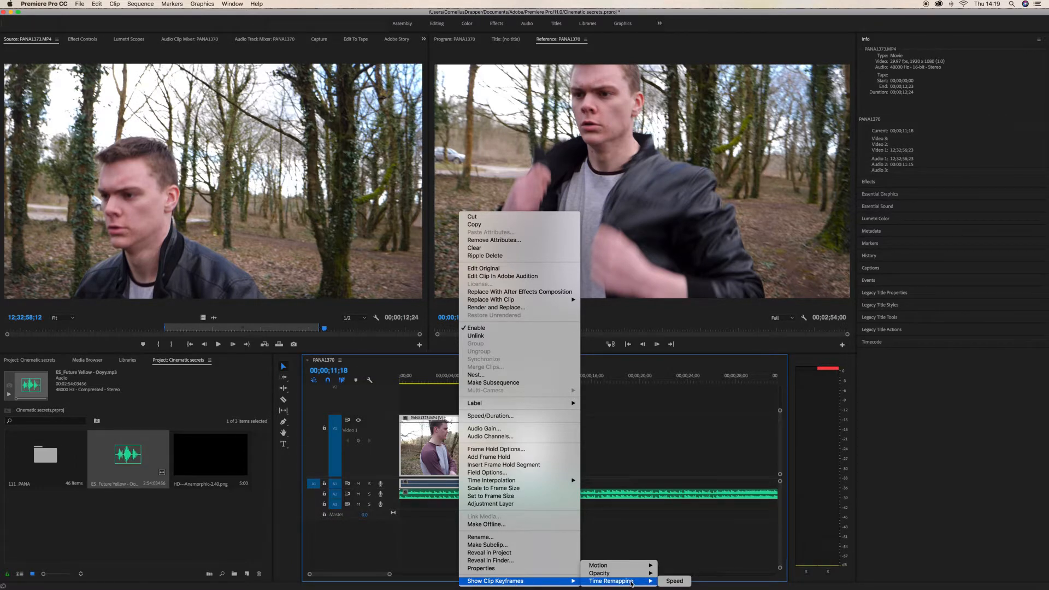
click(672, 582)
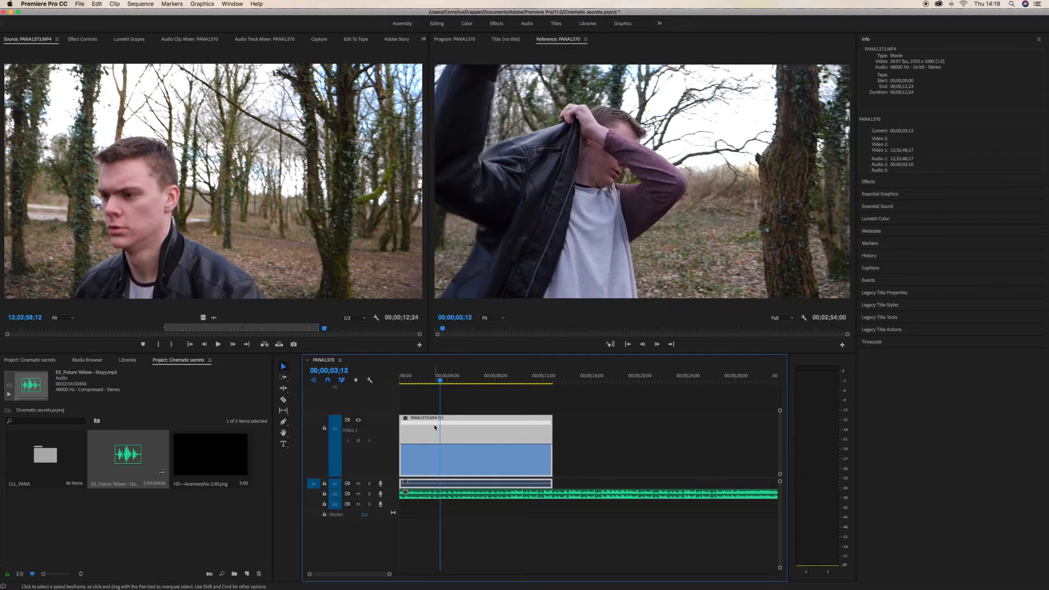
Add a speed keyframe at 00;00;03;12 in the PANA1373.MP4 clip and raise the speed after it to 400%
key(p)
click(441, 446)
drag(492, 442, 492, 430)
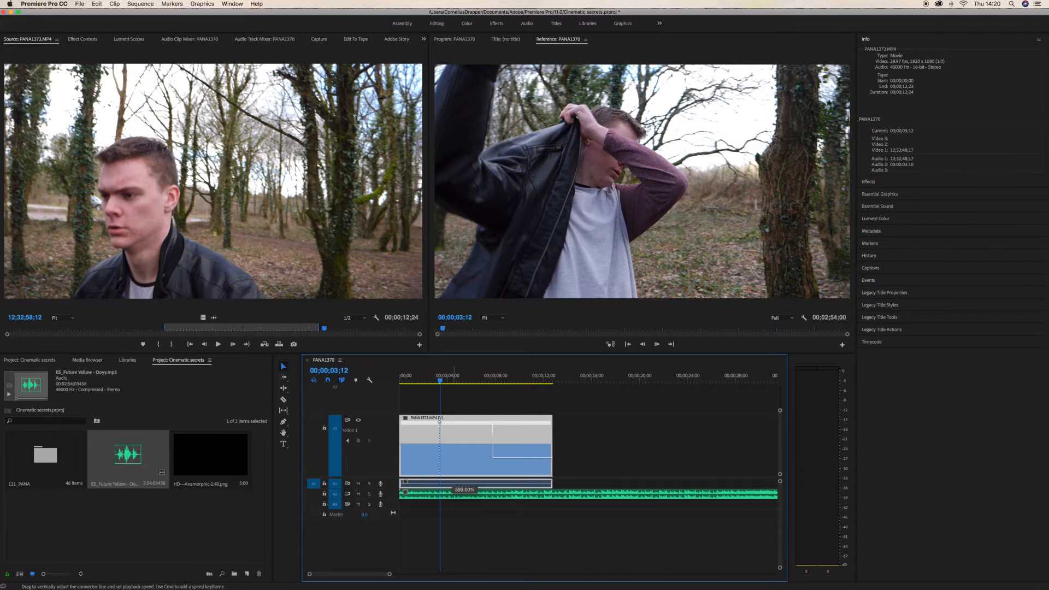
drag(454, 424, 453, 421)
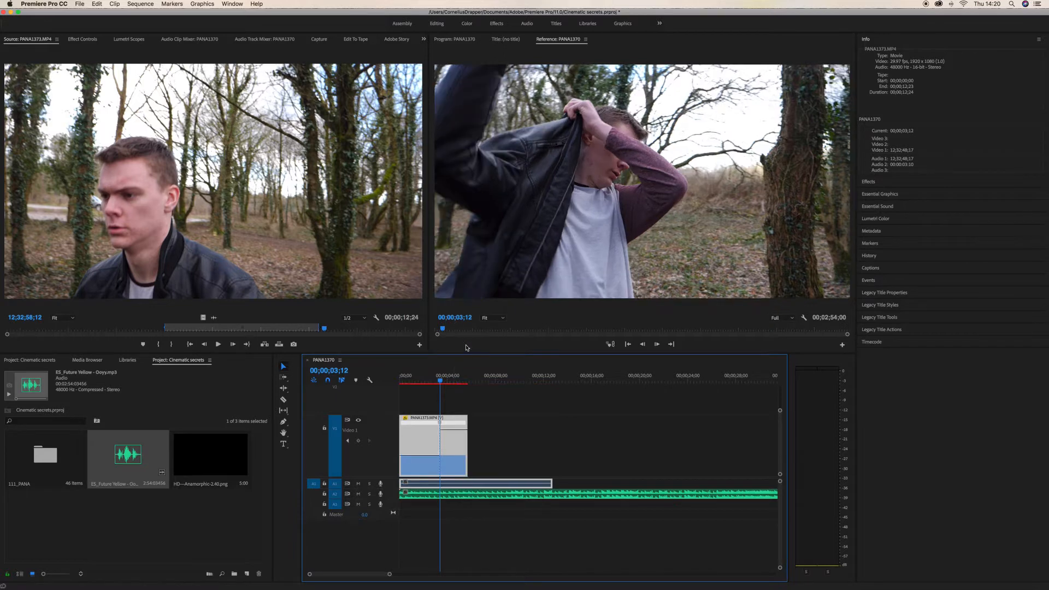
Split the speed keyframe at 00;00;03;12 into a short gradual ramp with an eased curve and play back the speed-up
click(442, 425)
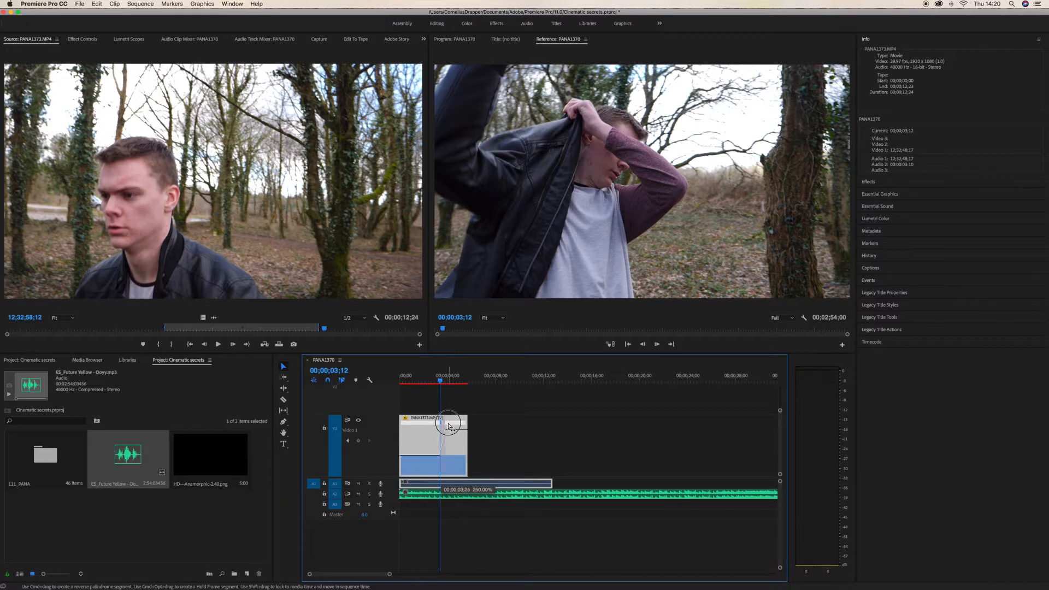
drag(449, 426, 448, 427)
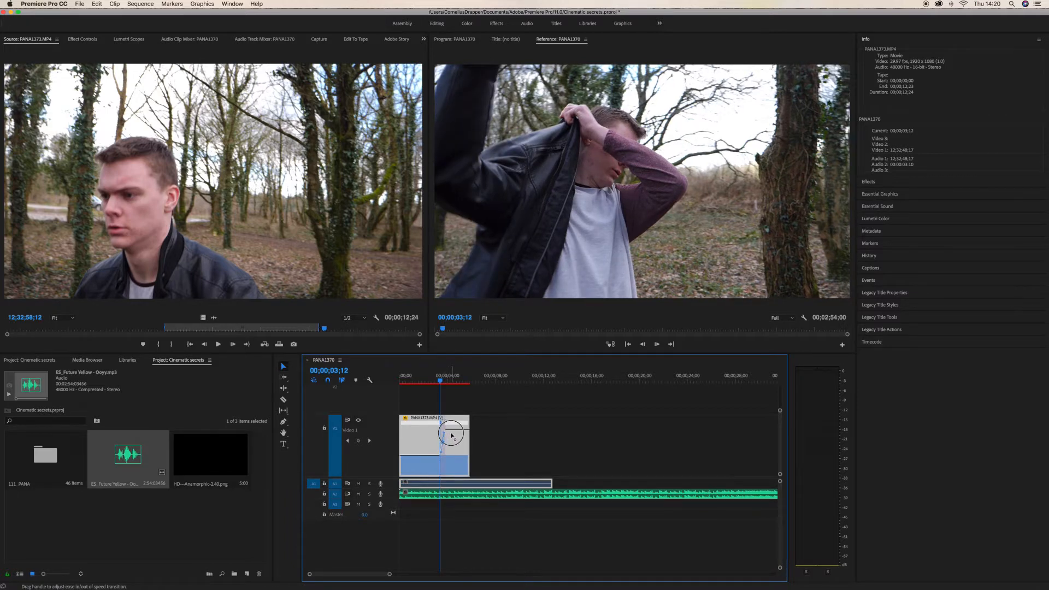
key(space)
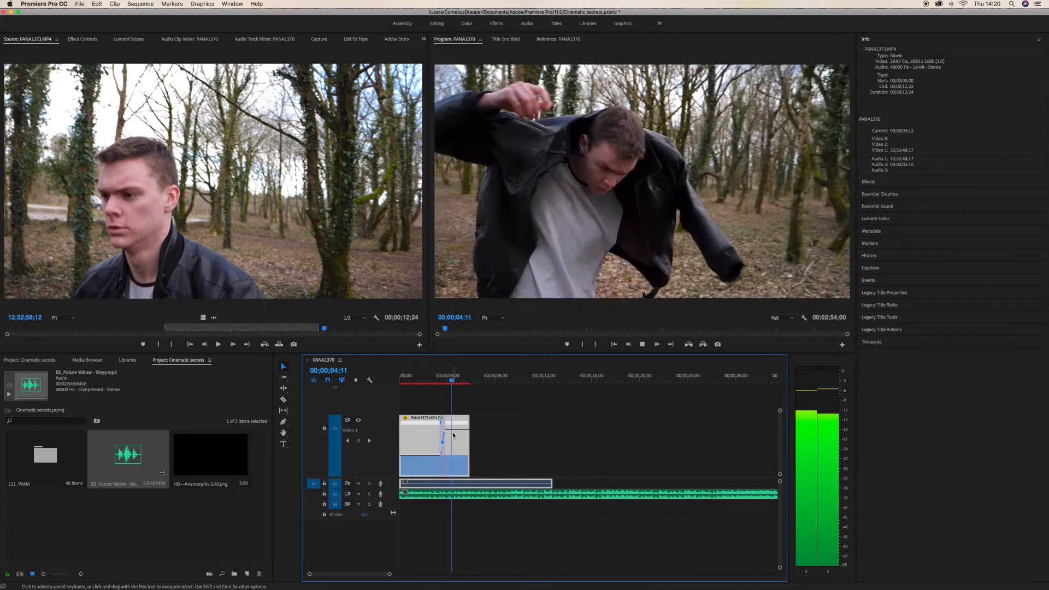
key(space)
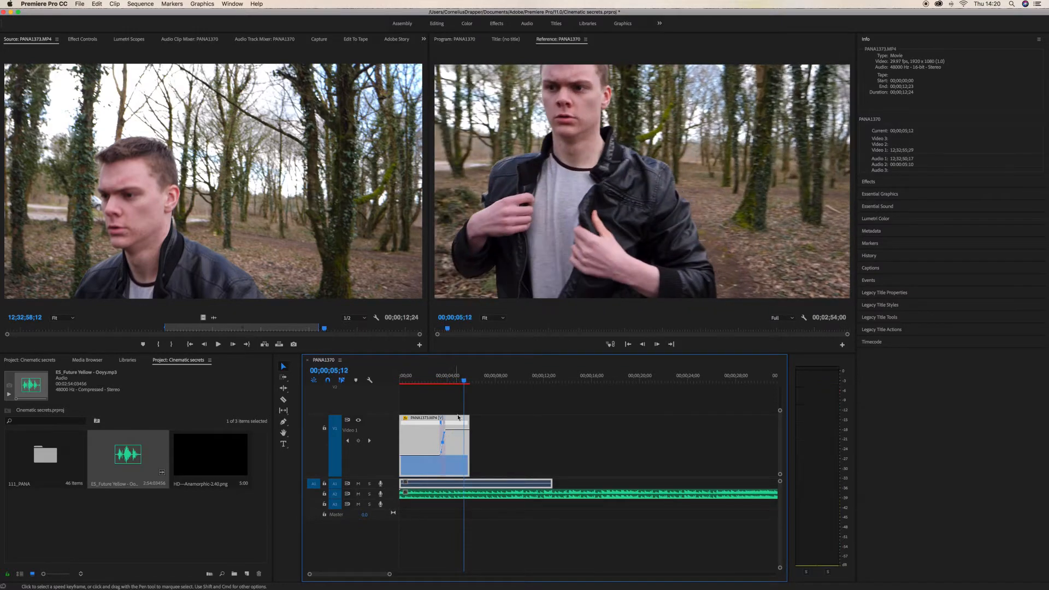
drag(464, 382, 431, 386)
key(space)
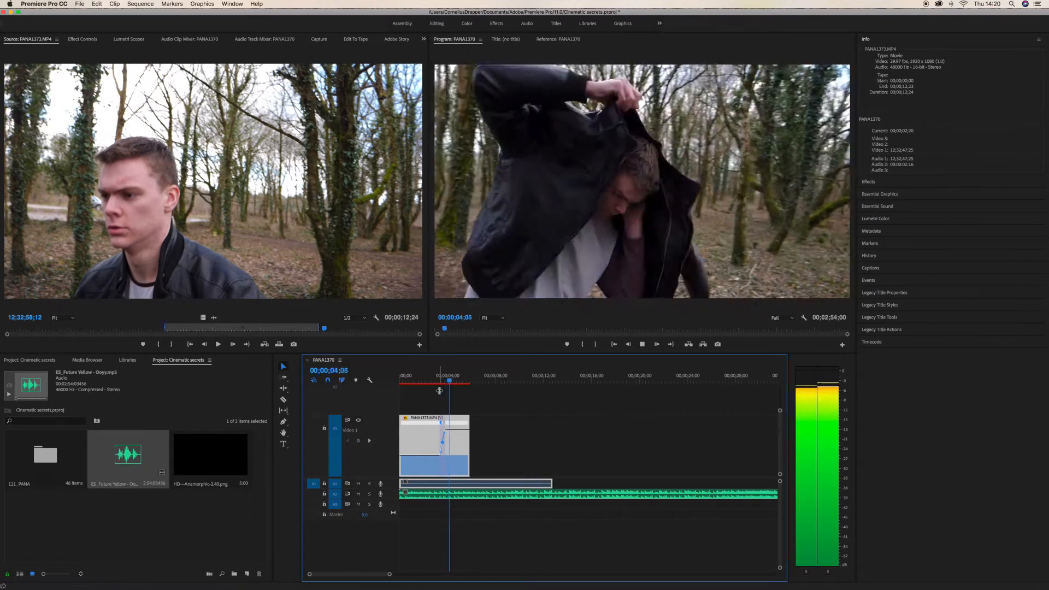
key(space)
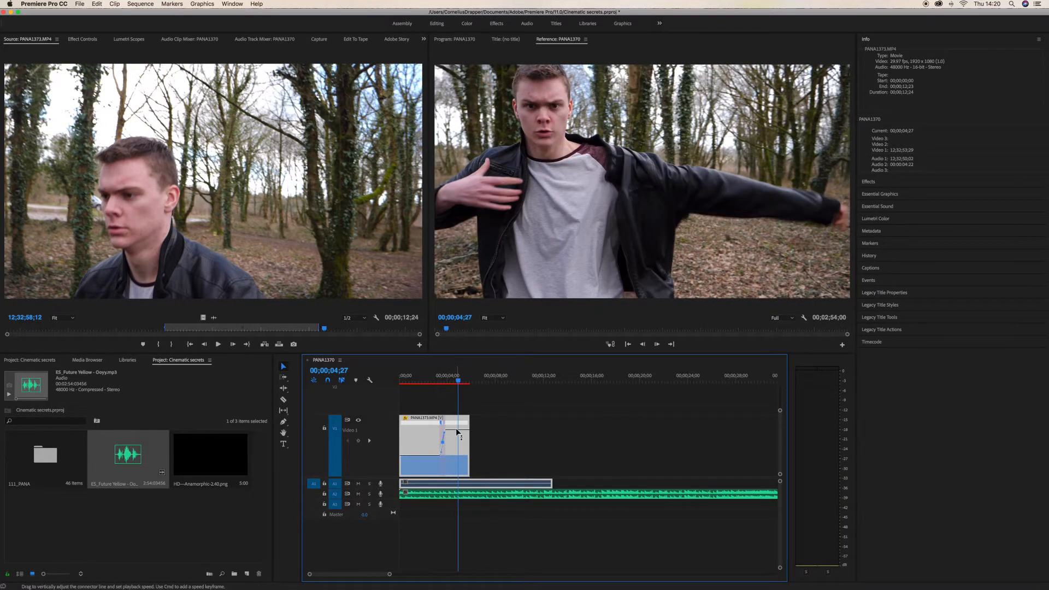
key(space)
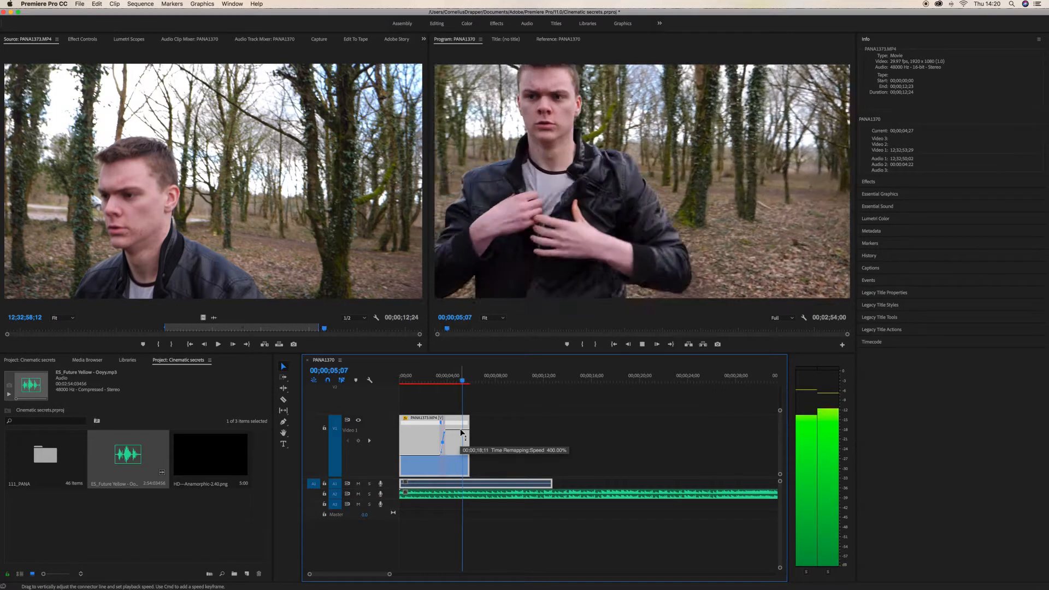
key(space)
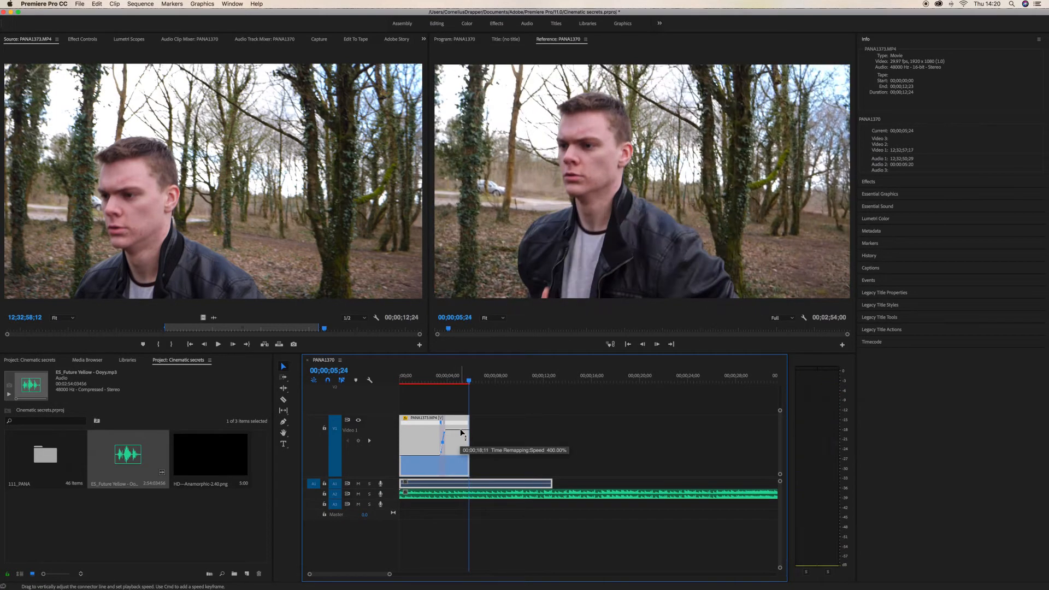
Add a second speed keyframe at 00;00;04;29, lower the speed after it to about 97%, and split it into a gradual slowdown
click(460, 384)
drag(460, 385, 460, 386)
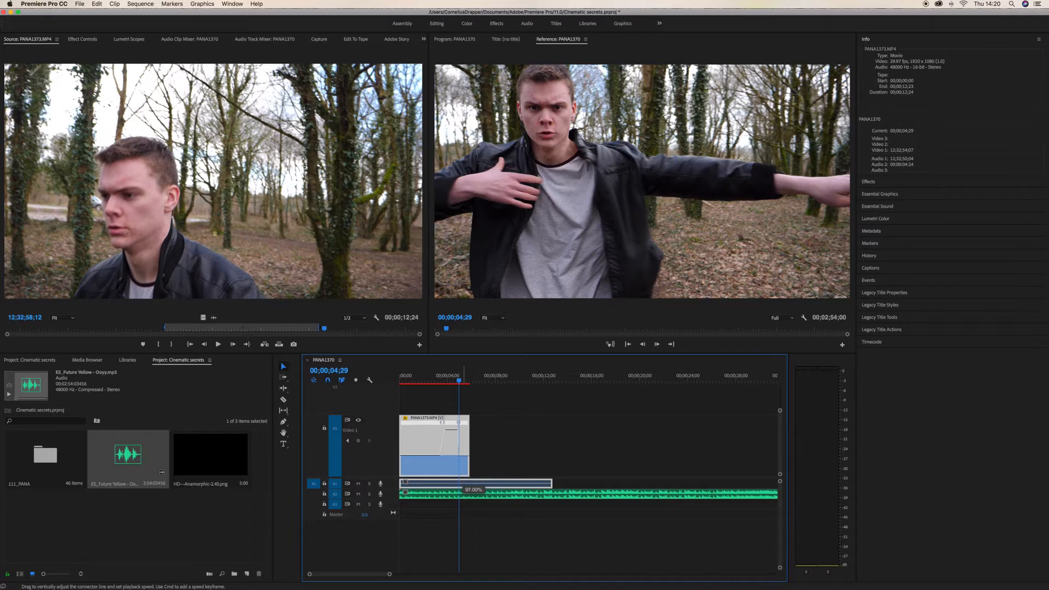
drag(463, 434, 471, 426)
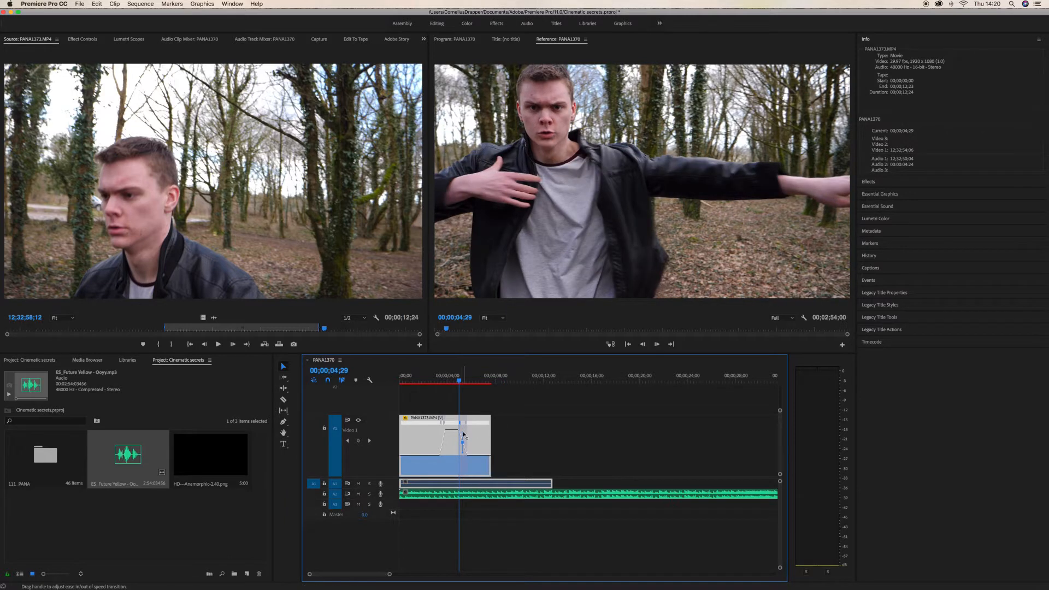
Move the start of the first speed ramp slightly earlier to lengthen the acceleration, and play back the full speed ramp
drag(440, 424, 440, 425)
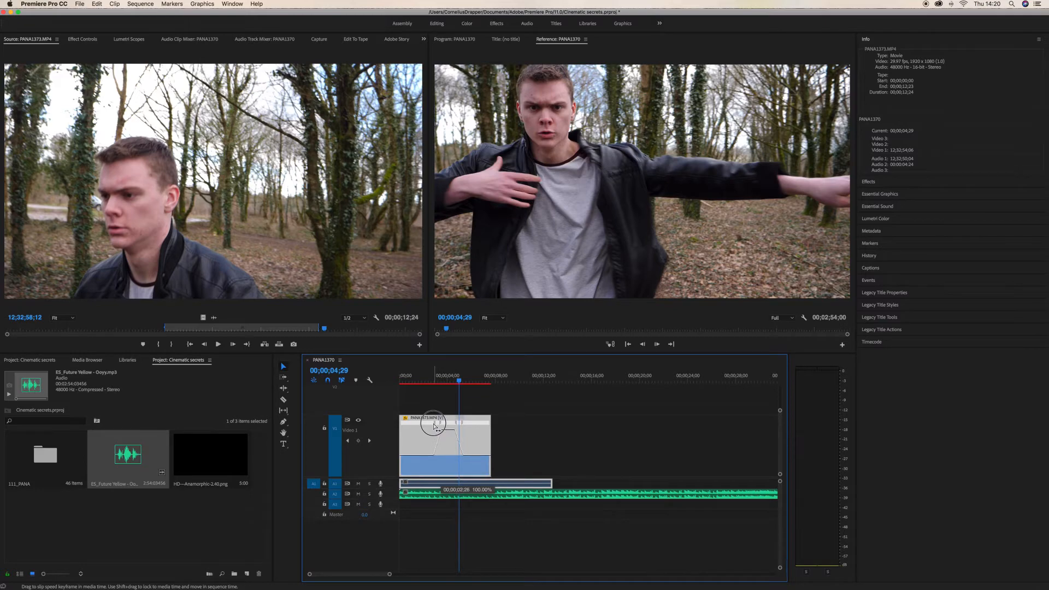
drag(434, 425, 434, 425)
drag(459, 382, 417, 387)
key(space)
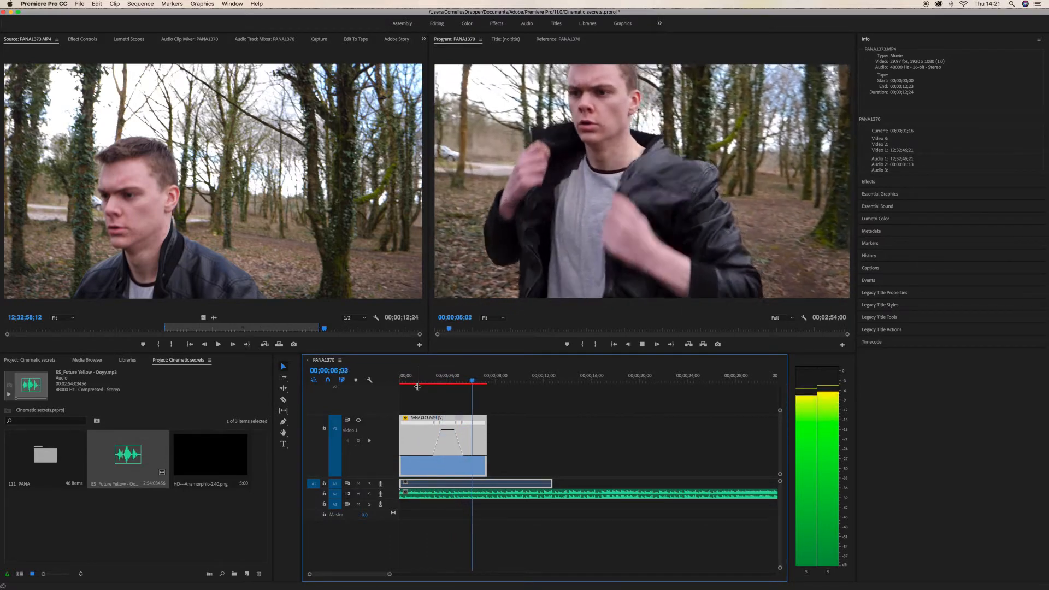
key(space)
Play the end of the PANA1373.MP4 clip to find the cut point and trim its end to 00;00;06;28
click(483, 383)
key(space)
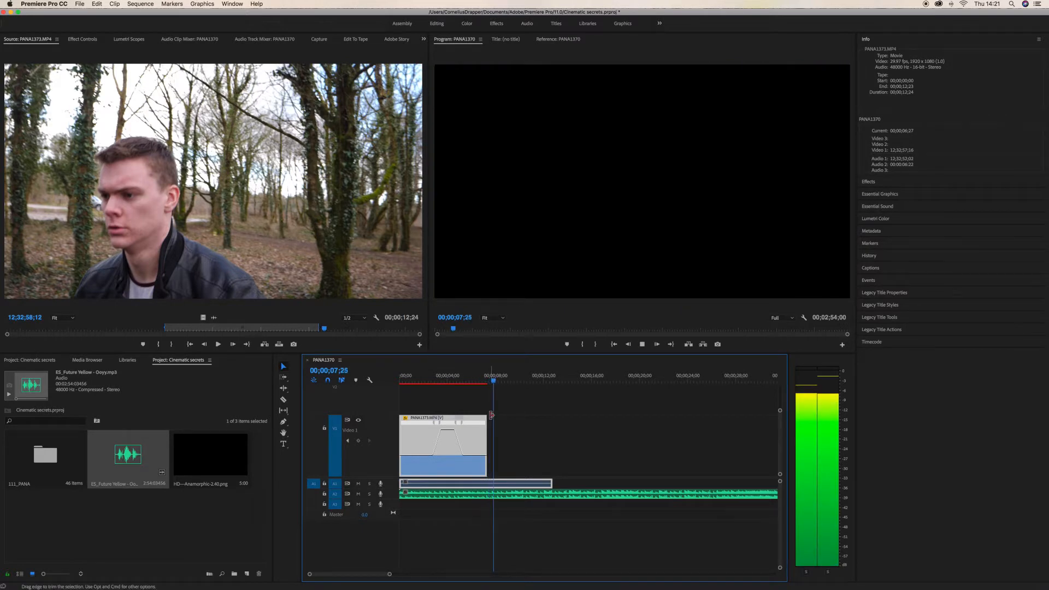
key(space)
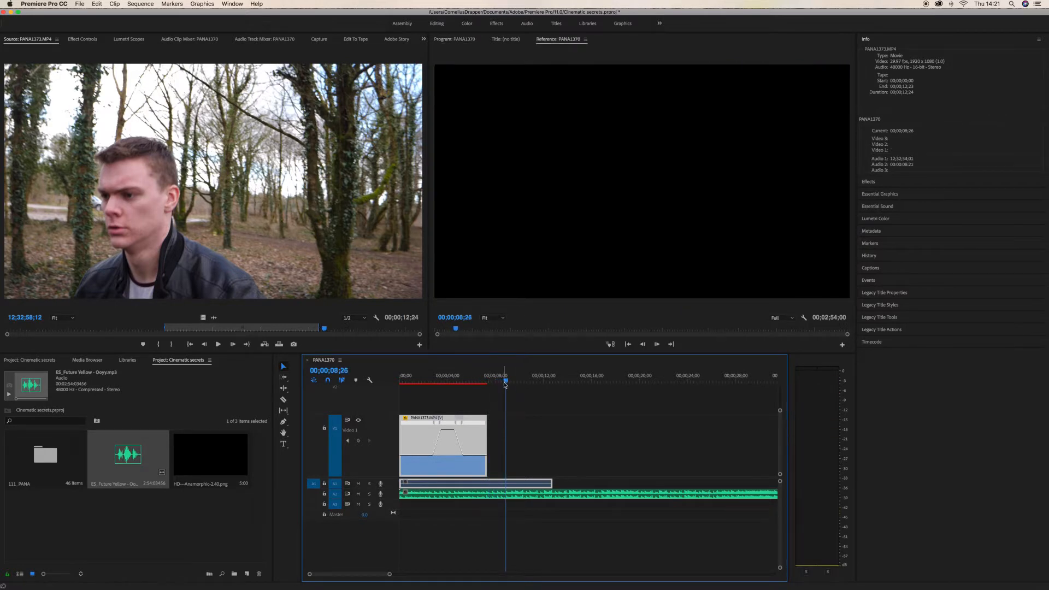
click(479, 384)
key(space)
key(space)
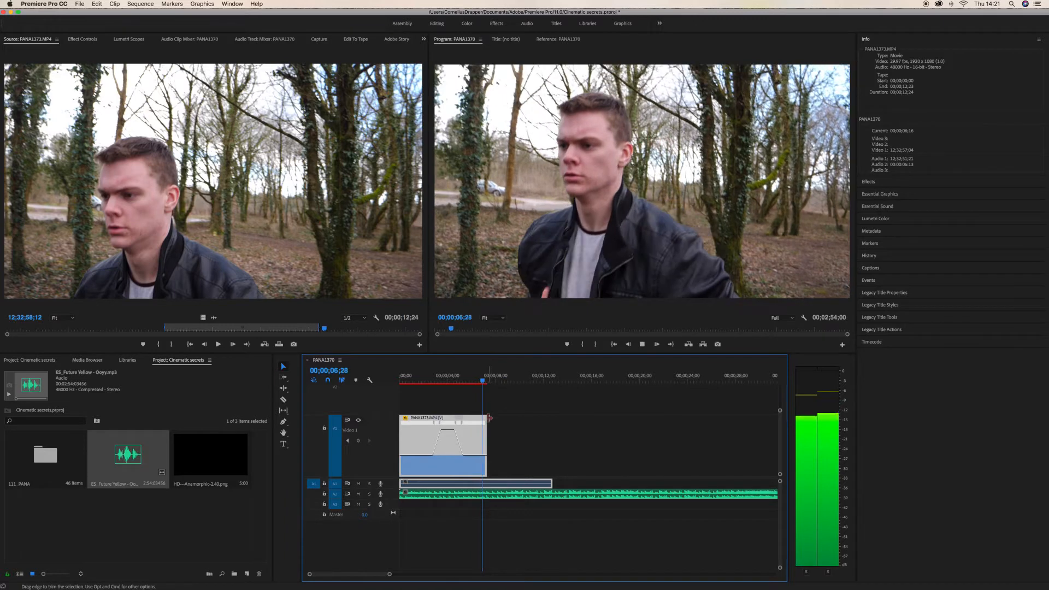
drag(487, 420, 485, 420)
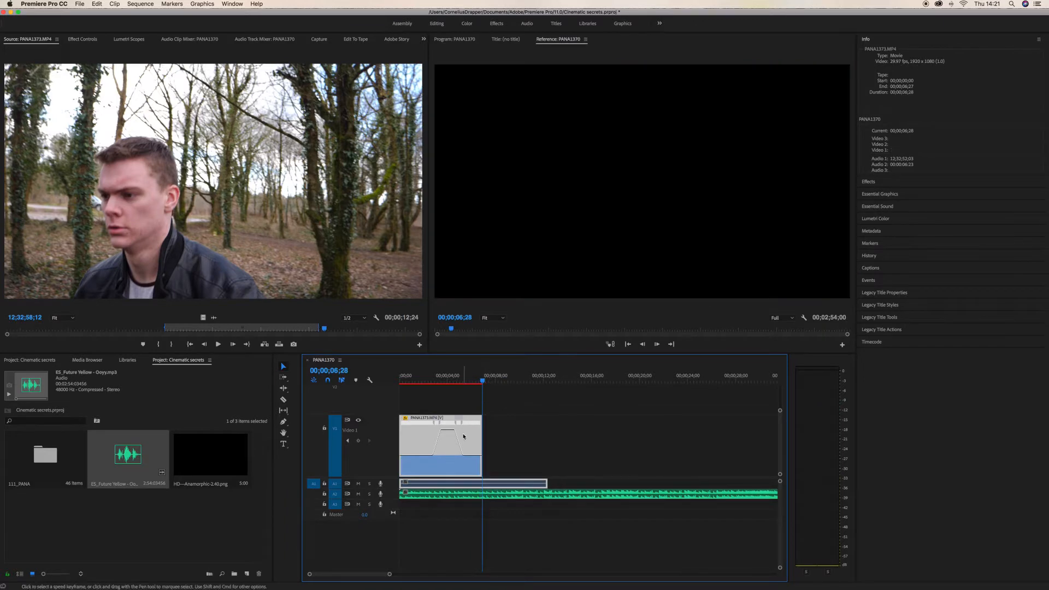
Unlink the PANA1373.MP4 clip's audio from its video and delete the camera audio from the first audio track
right_click(464, 436)
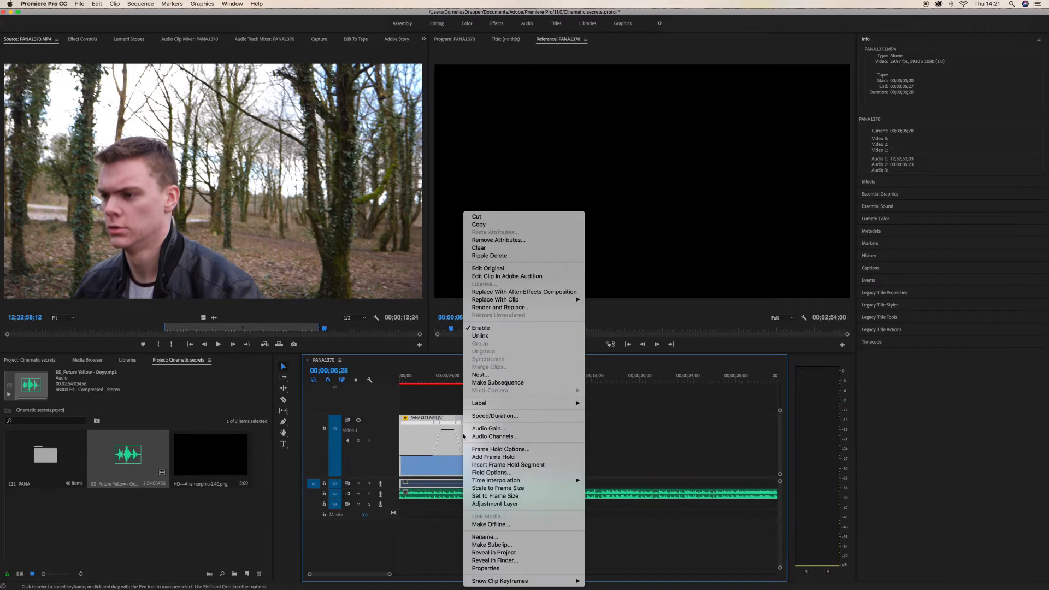
click(521, 337)
click(490, 484)
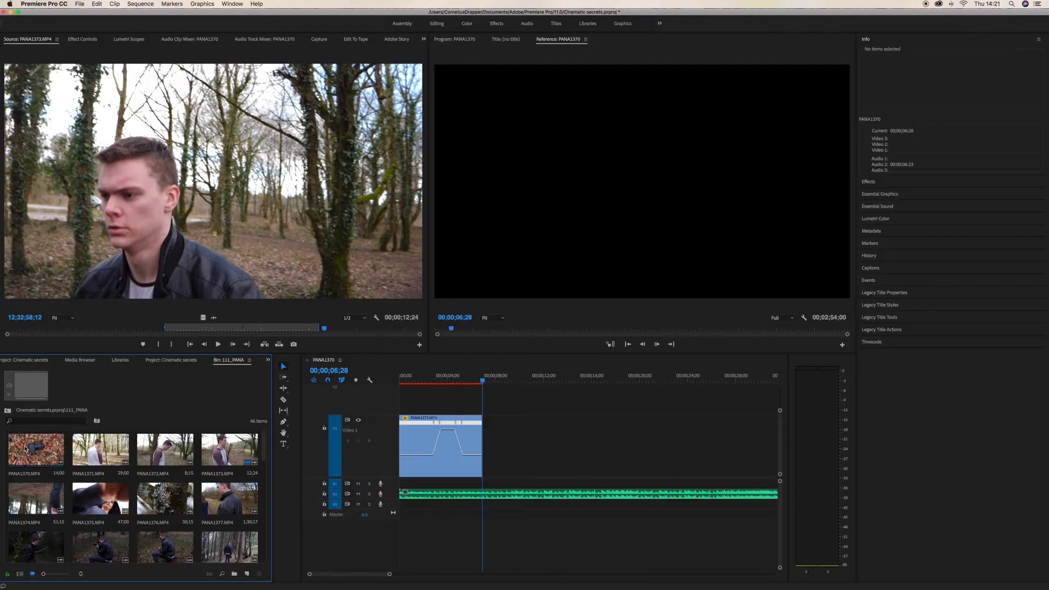
Mark a 3;18-long section of PANA1370.MP4 starting at 12;31;43;19 and place it directly after the first clip on Video 1
double_click(25, 450)
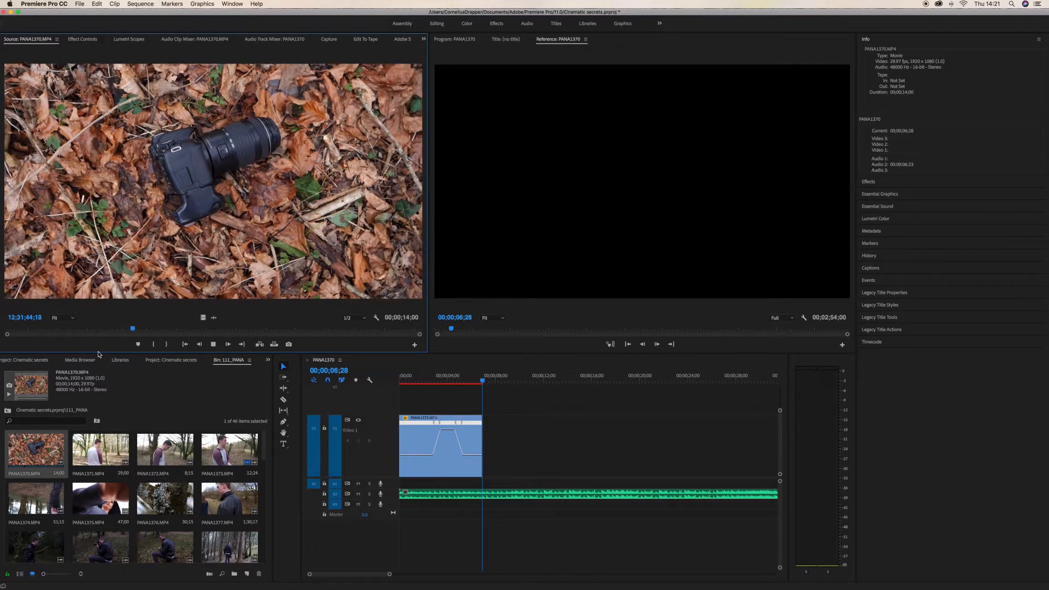
drag(148, 335, 104, 336)
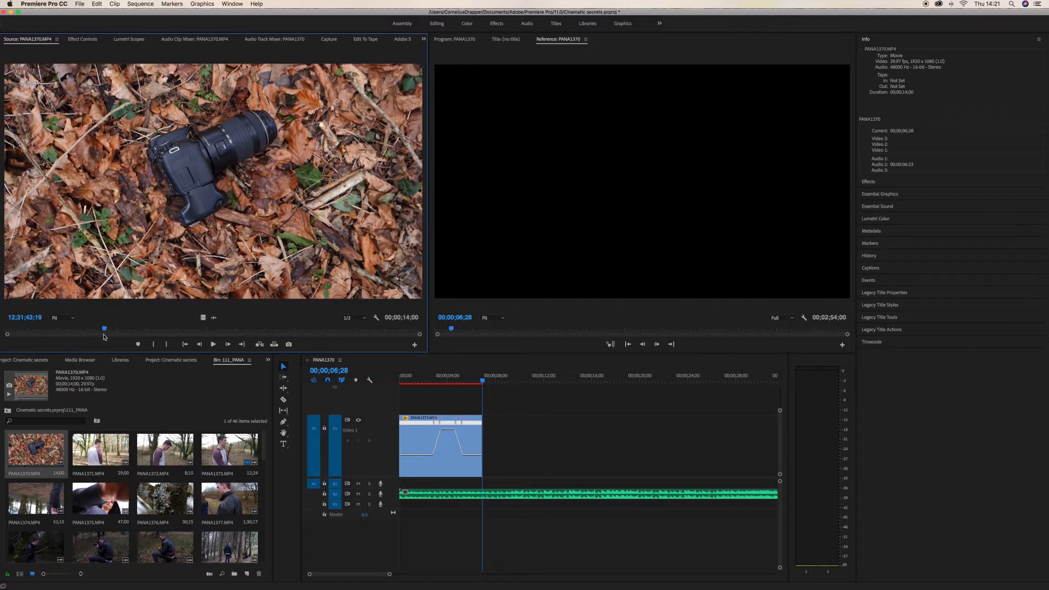
key(i)
key(space)
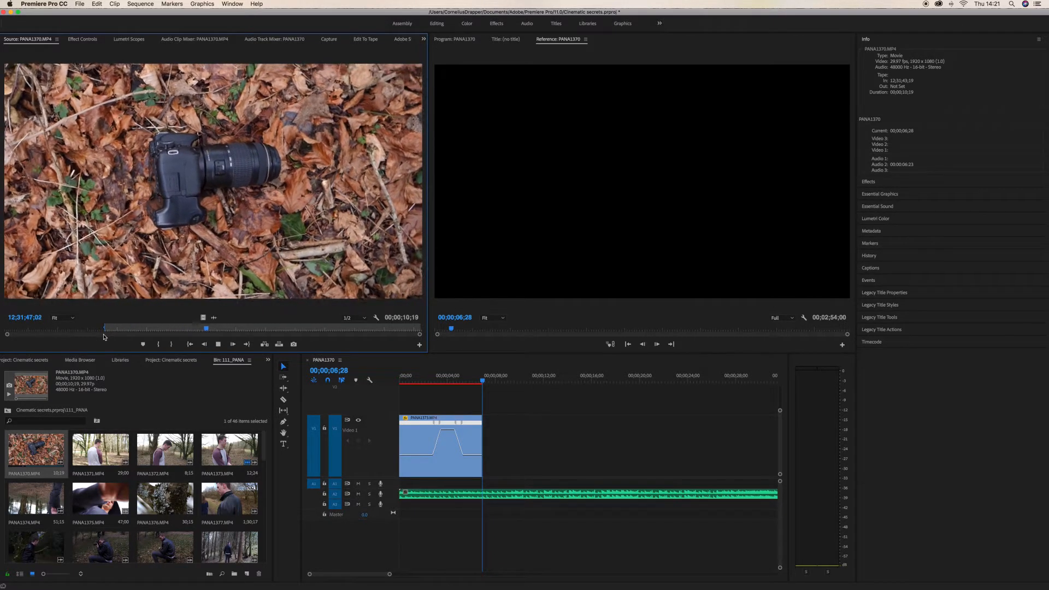
key(o)
key(space)
drag(240, 220, 493, 437)
Play the camera-on-leaves clip against the music, trim its end to 00;00;09;14, and play the cut
key(space)
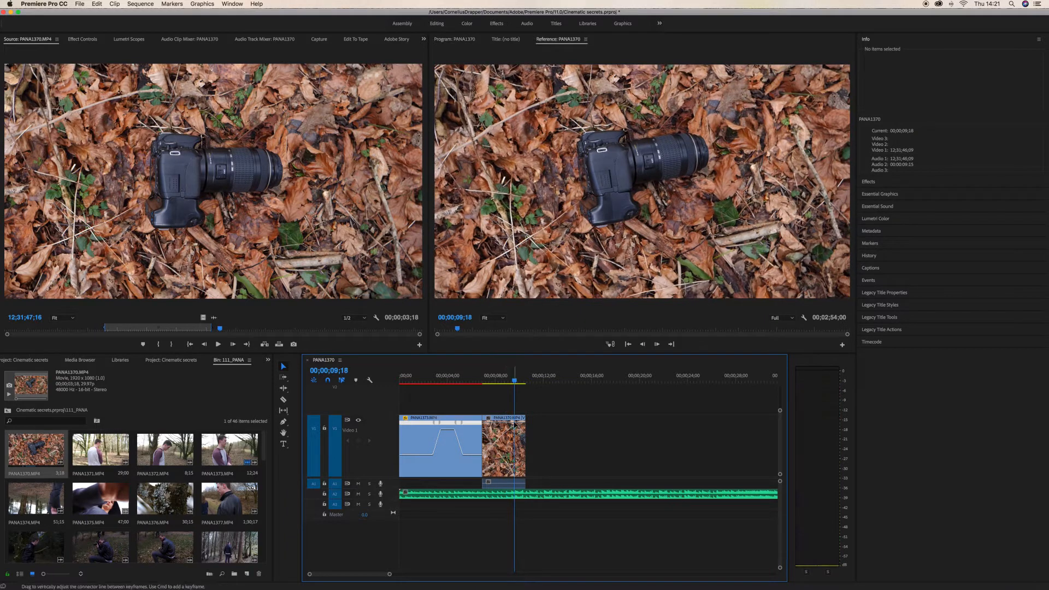
click(519, 383)
drag(522, 382, 513, 382)
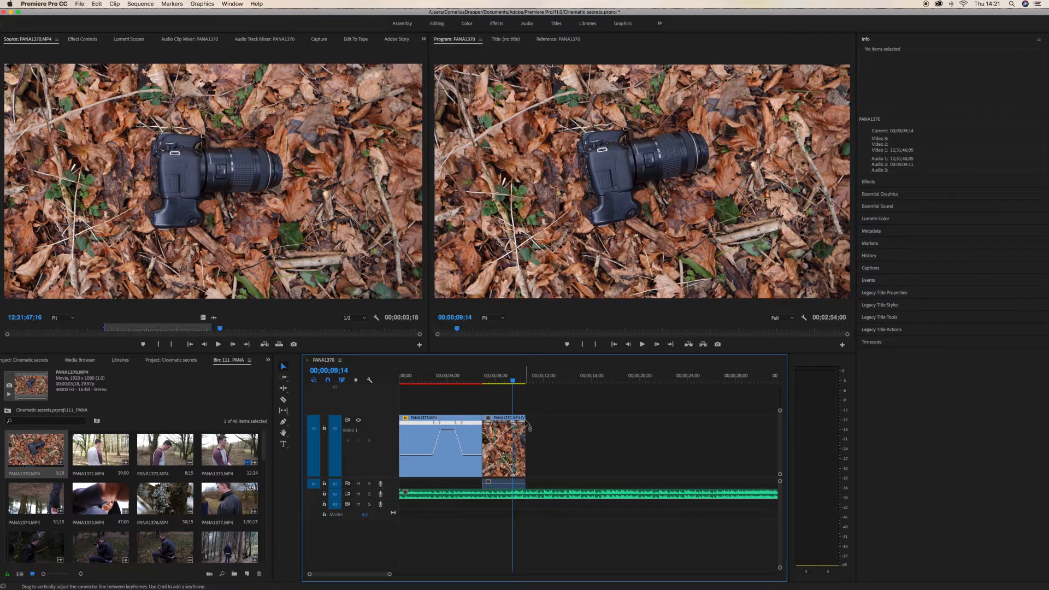
drag(525, 421, 512, 426)
key(space)
key(space)
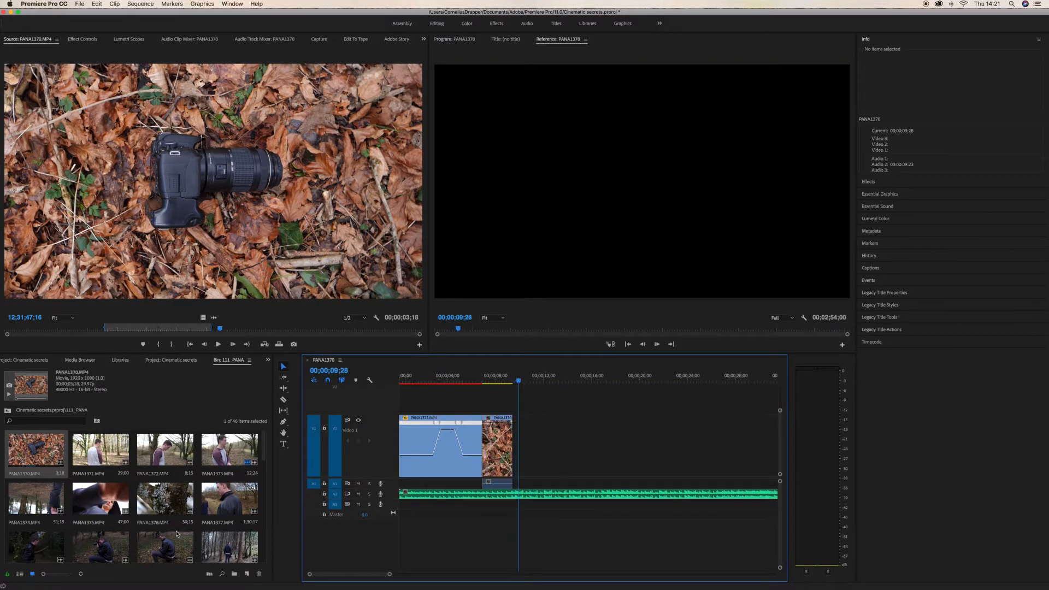
Mark a 5;12-long section of PANA1374.MP4 starting at 12;33;39;05 and place it directly after the camera-on-leaves clip on Video 1
scroll(174, 509, down, 2)
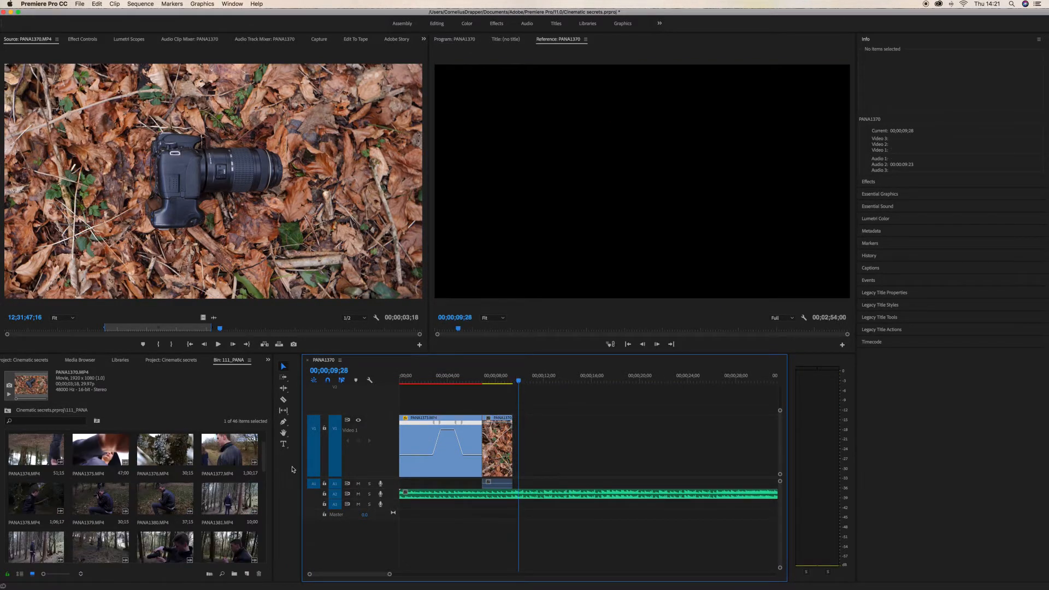
drag(265, 467, 269, 447)
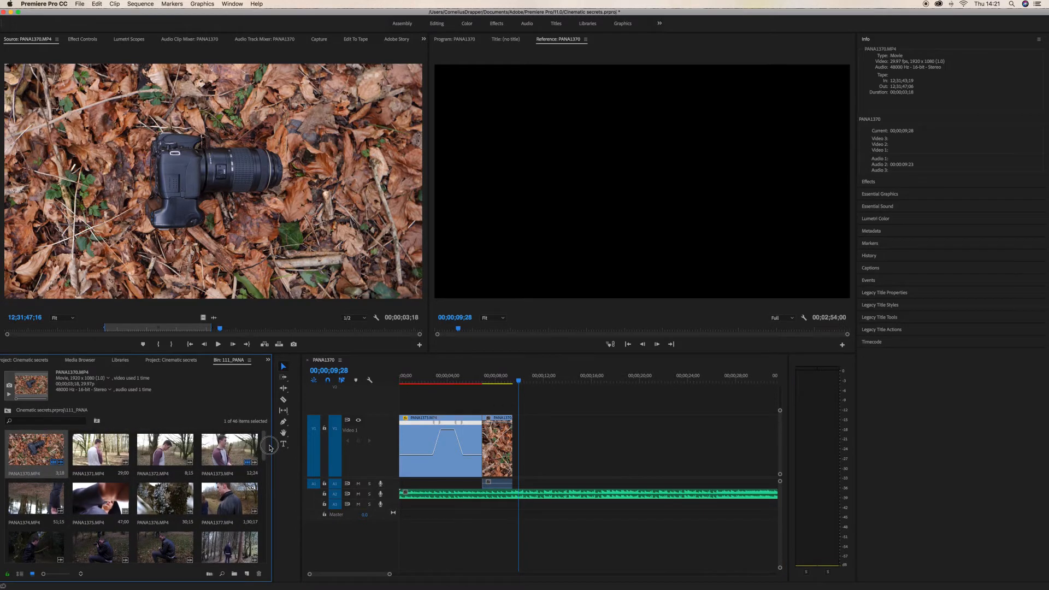
double_click(32, 507)
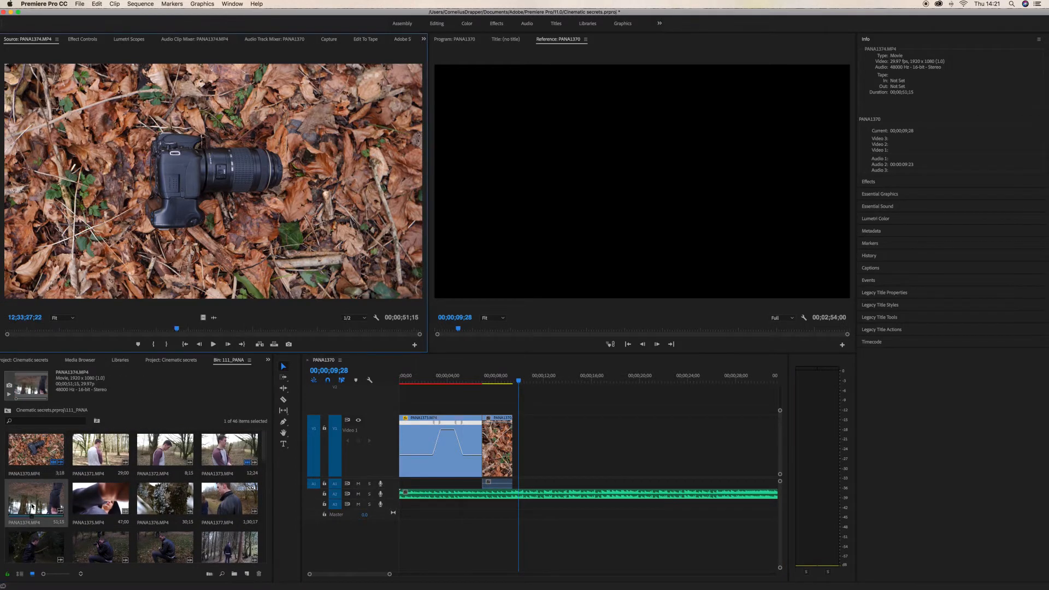
drag(251, 332, 244, 332)
key(space)
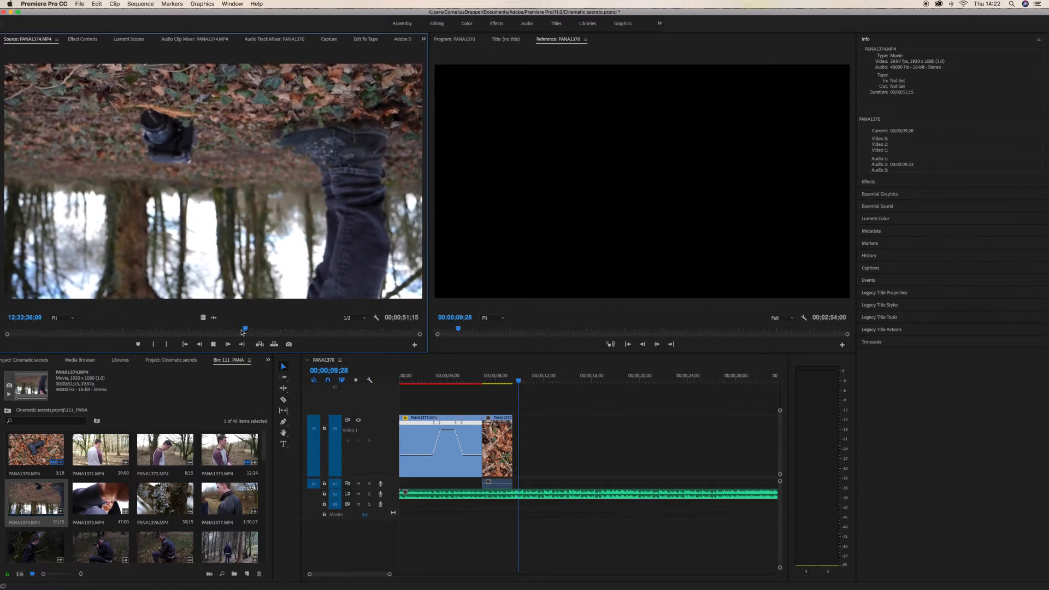
click(260, 328)
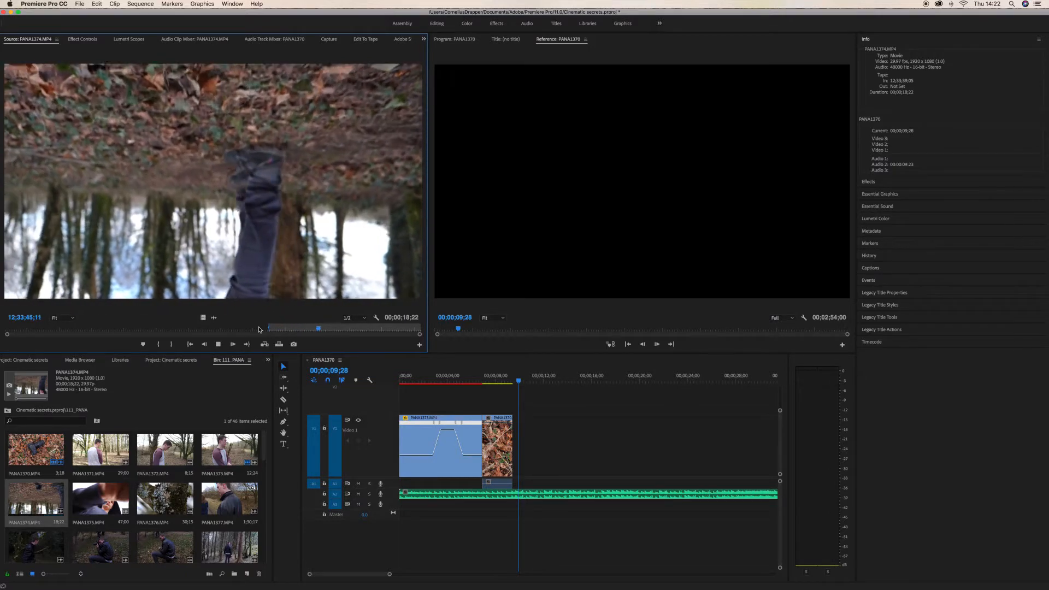
key(o)
key(space)
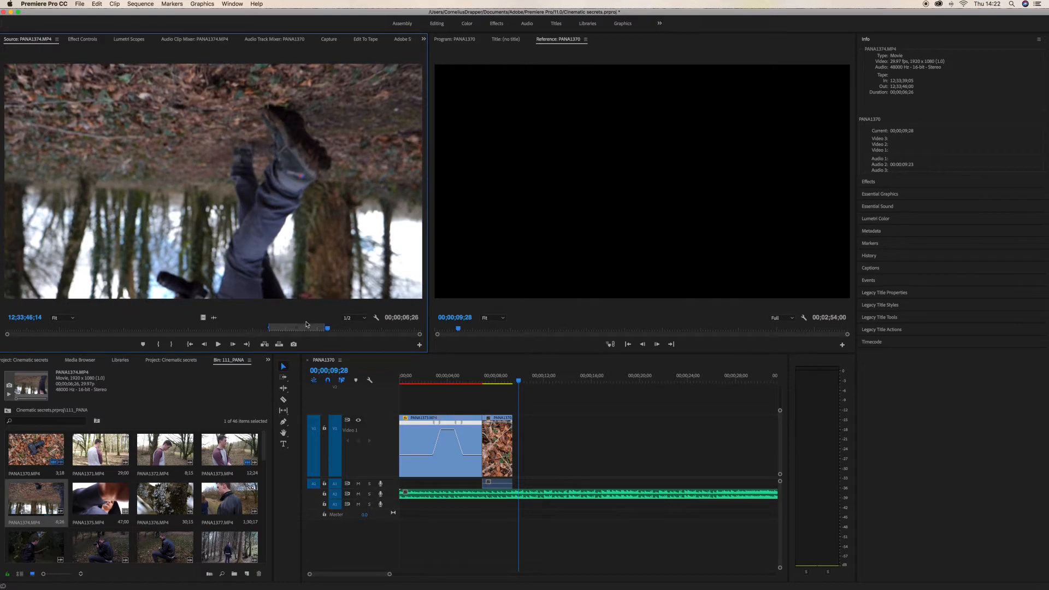
drag(325, 328, 312, 328)
drag(300, 239, 541, 445)
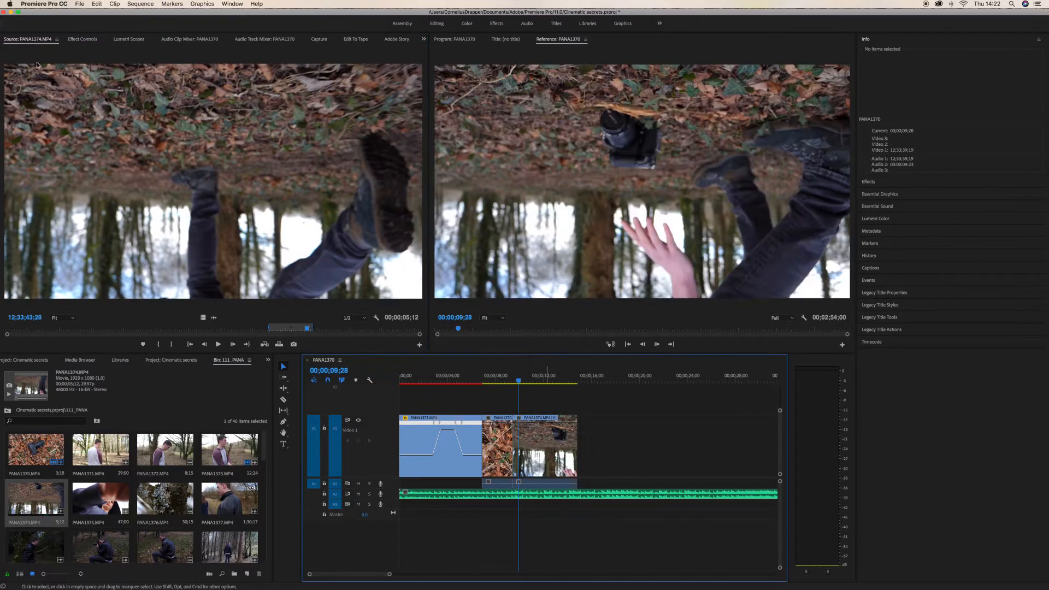
Rotate the upside-down PANA1374.MP4 clip in the sequence by 180°
click(83, 40)
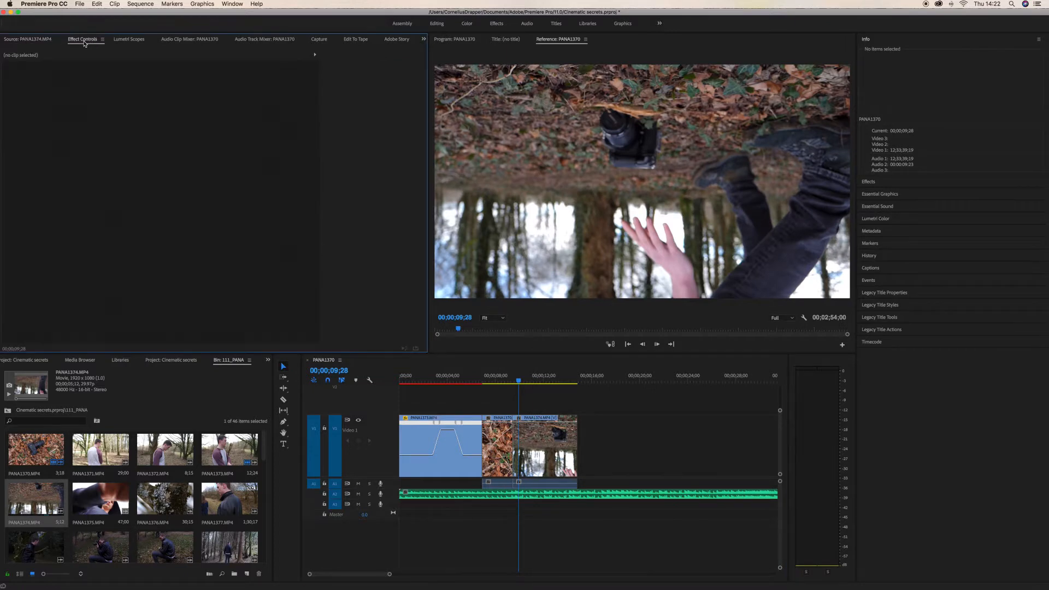
click(522, 452)
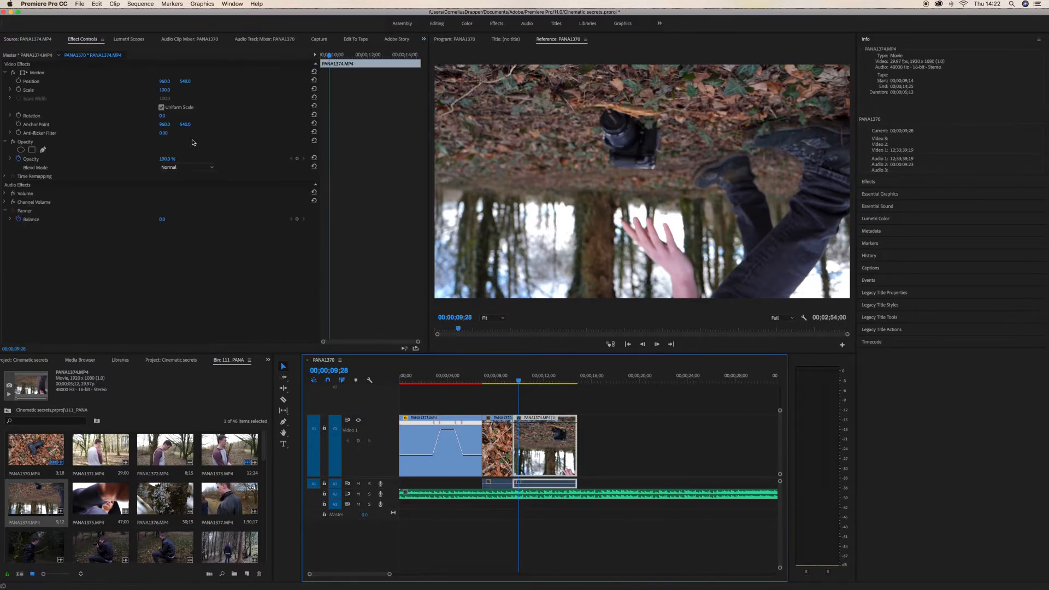
click(172, 115)
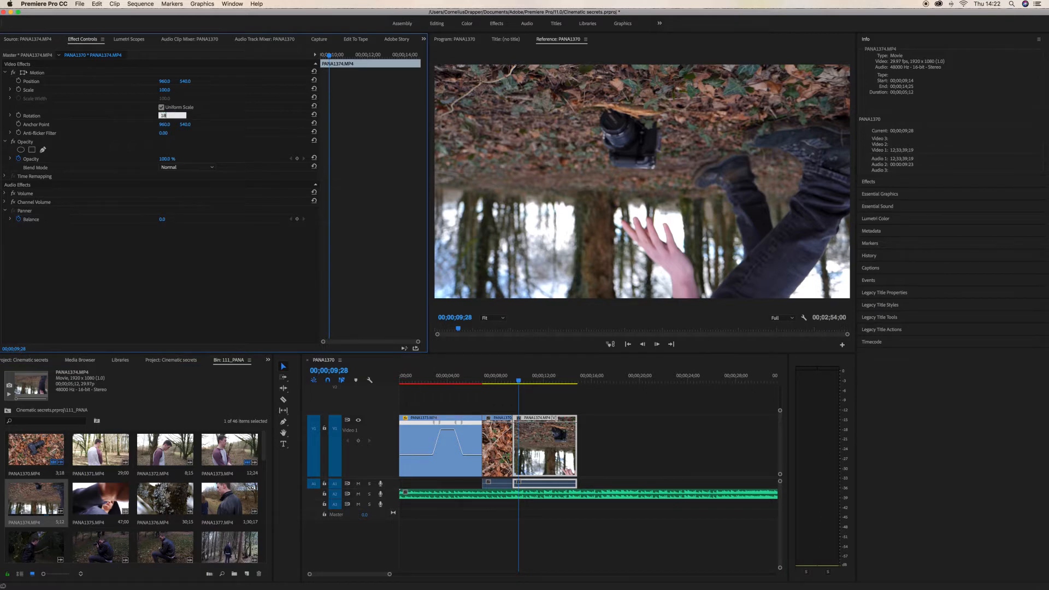
key(Return)
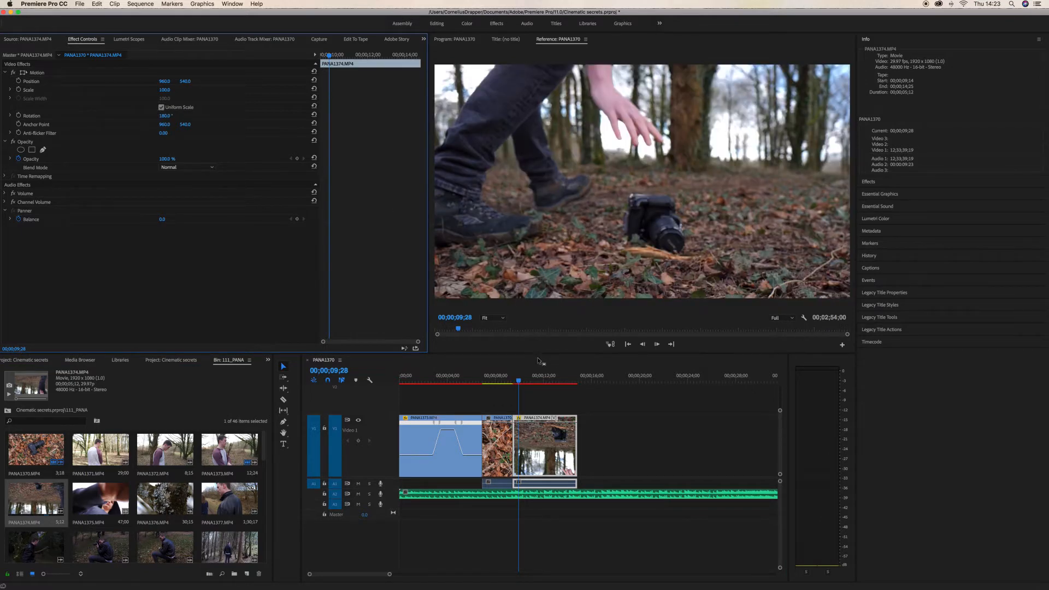
Play the sequence from the jacket shot through the rotated PANA1374.MP4 clip to check the cuts against the music
drag(518, 383, 463, 386)
key(space)
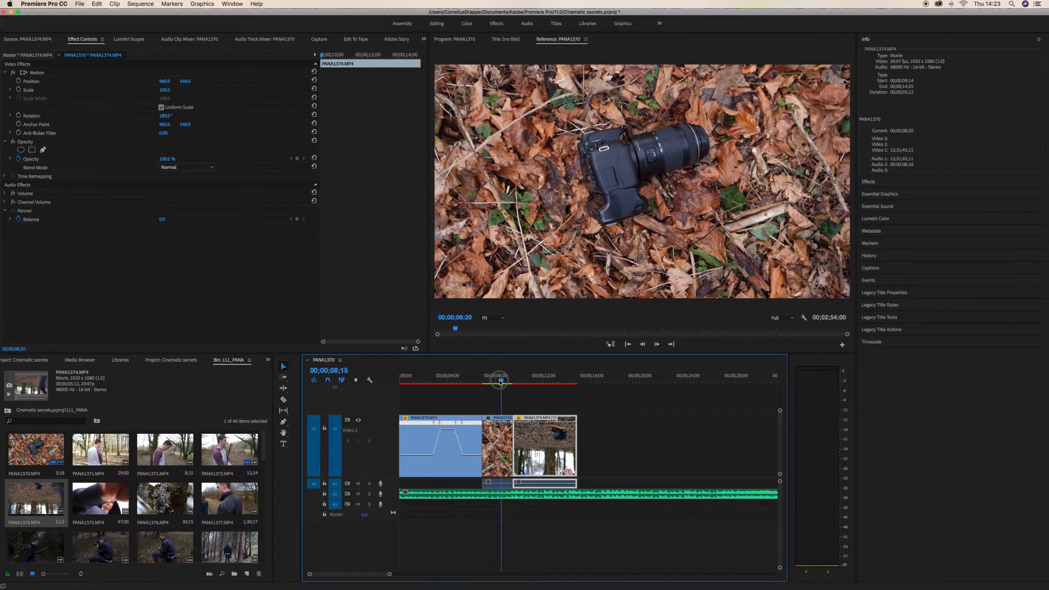
click(459, 386)
key(space)
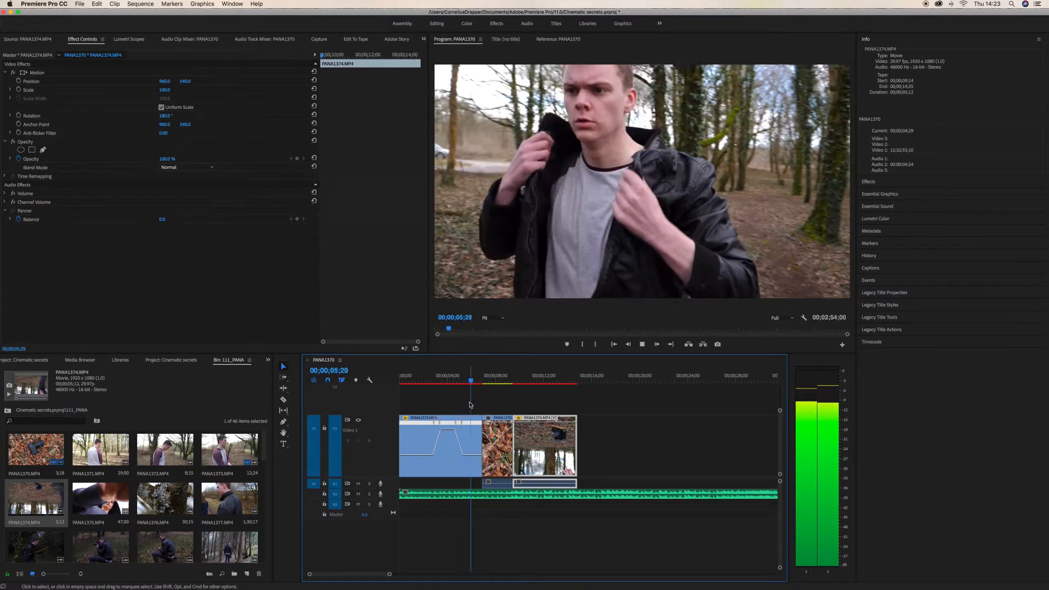
key(space)
drag(500, 382, 487, 386)
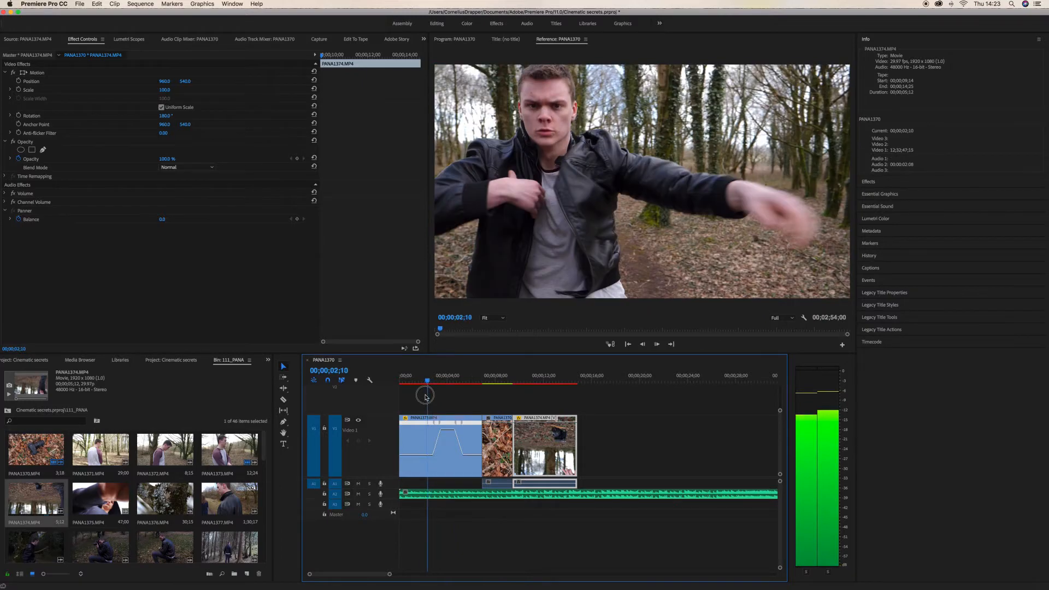
drag(425, 397, 426, 395)
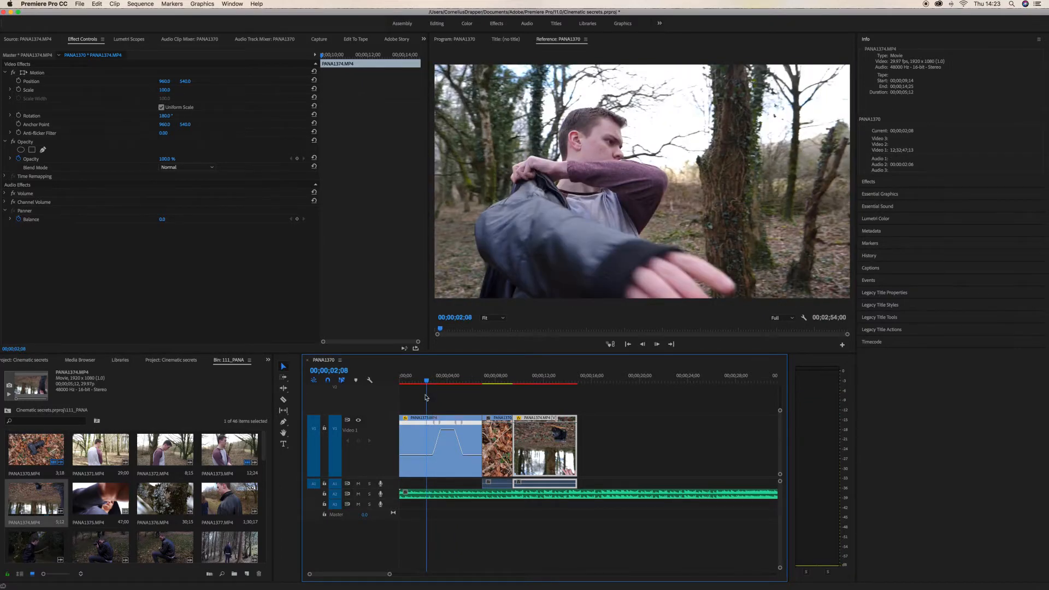
key(space)
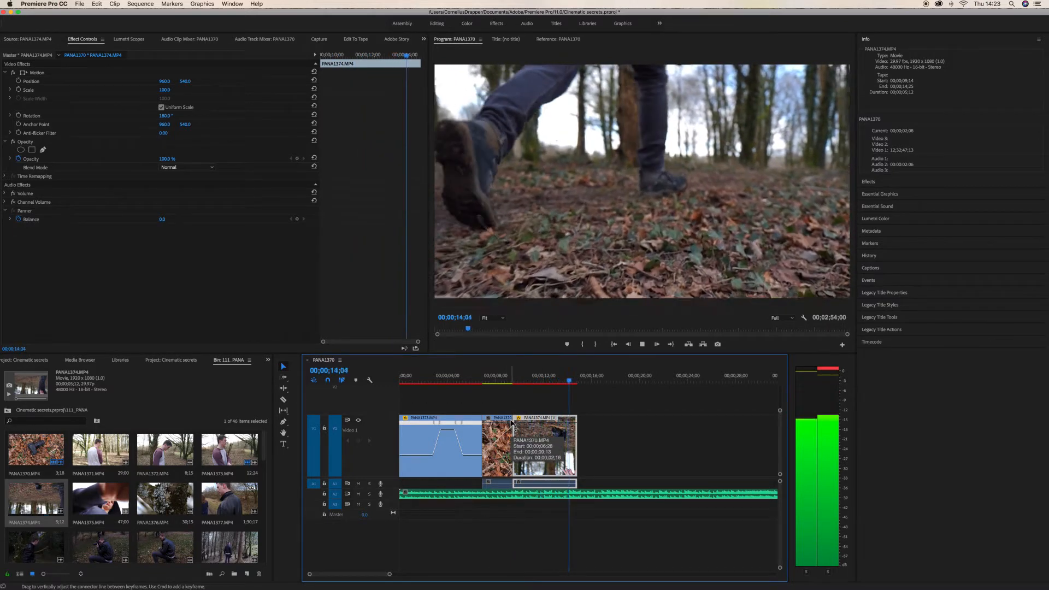
key(space)
Replay the end of the PANA1374.MP4 clip to find the beat and trim its end to 00;00;13;24
drag(575, 382, 552, 382)
key(space)
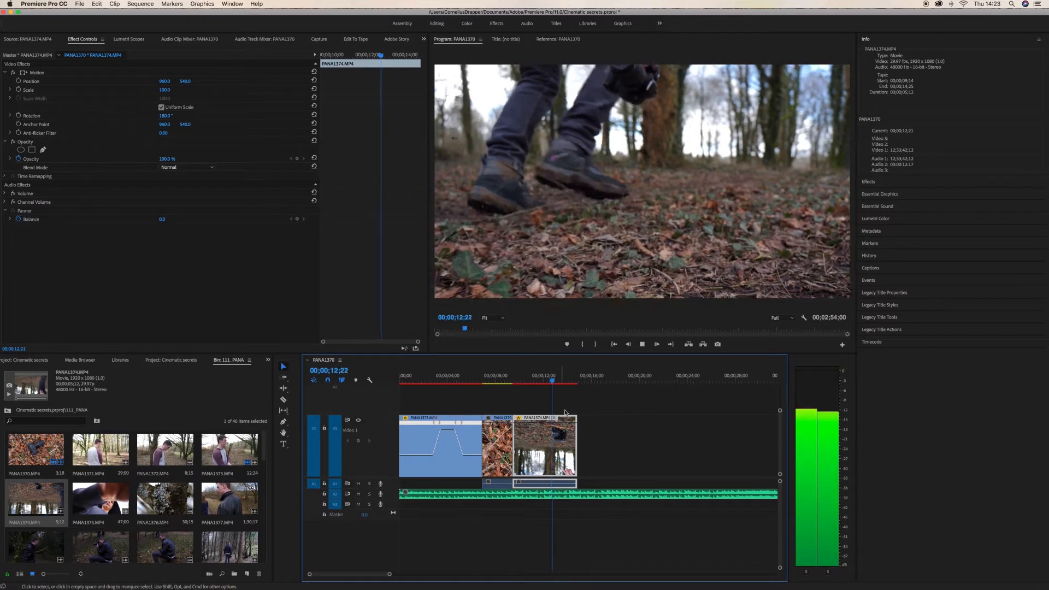
key(space)
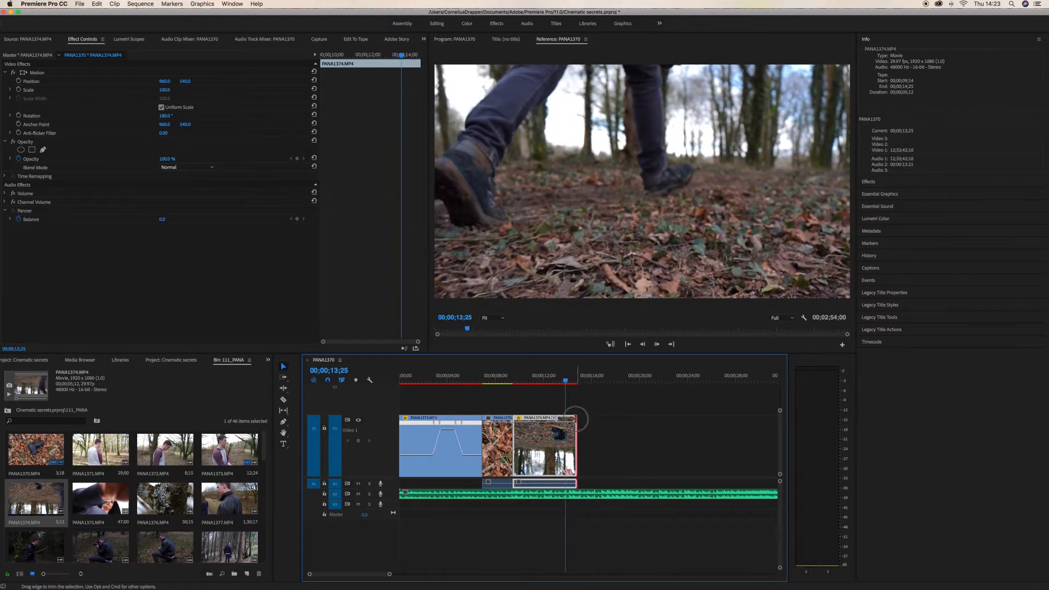
drag(575, 419, 567, 420)
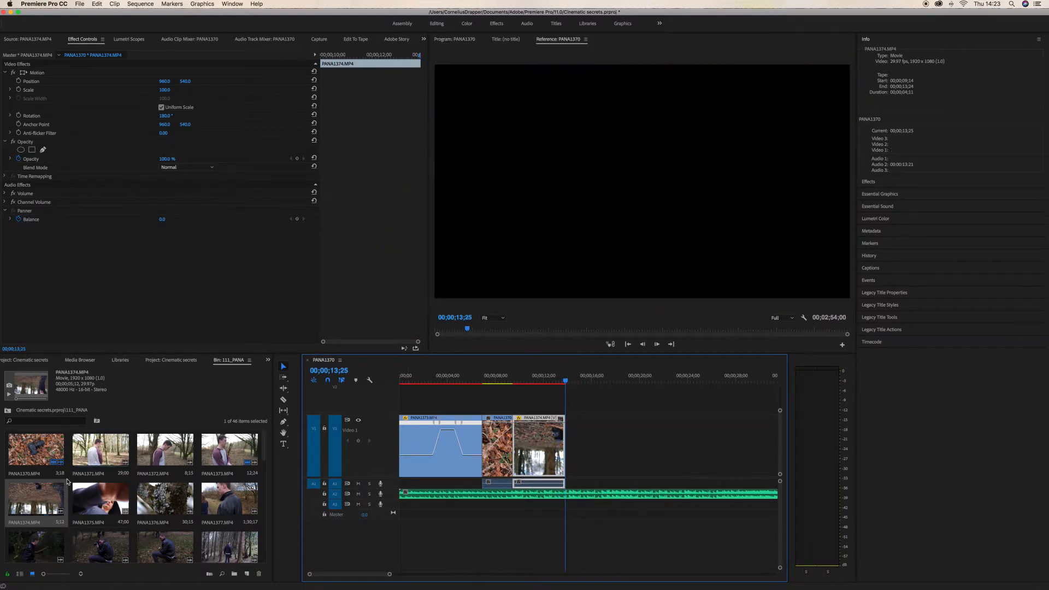
Look through the bin for the next shot, previewing PANA1378.MP4 and PANA1381.MP4
click(266, 454)
mouse_move(265, 465)
mouse_down()
mouse_move(265, 438)
mouse_move(264, 448)
mouse_up()
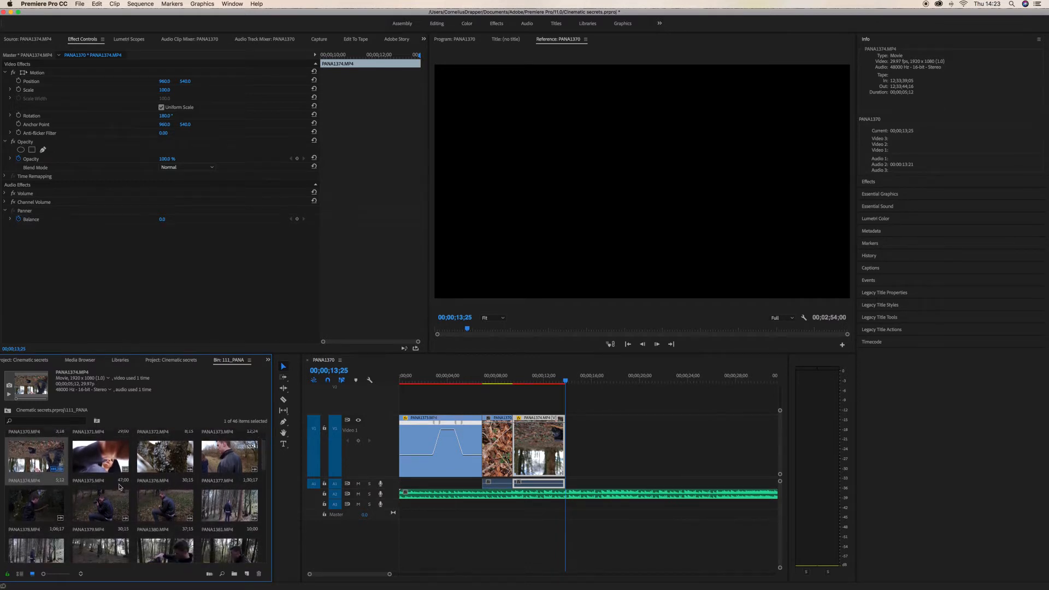
double_click(37, 514)
drag(64, 330, 275, 328)
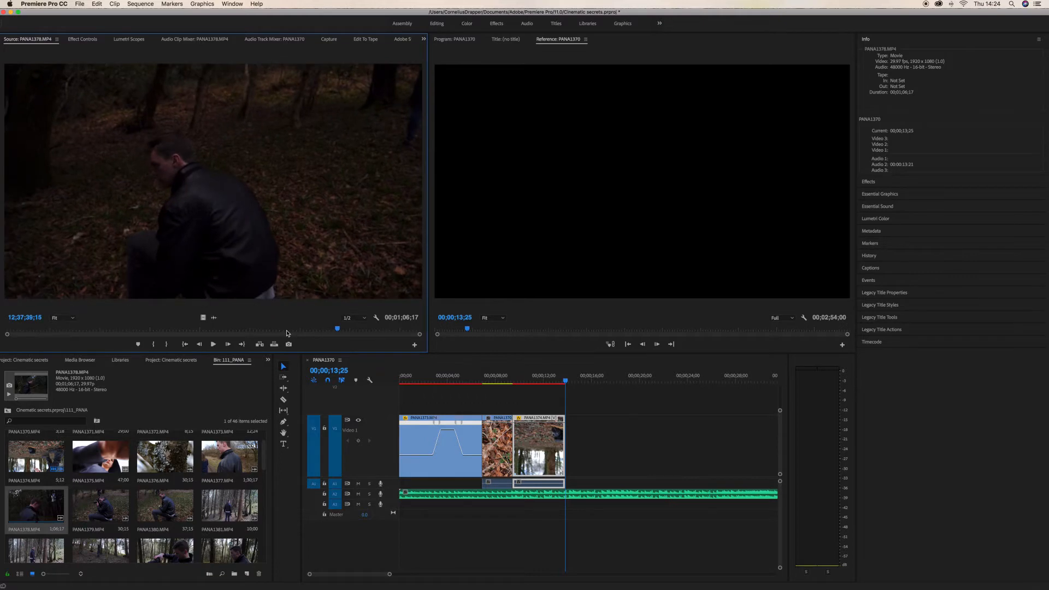
scroll(263, 468, down, 2)
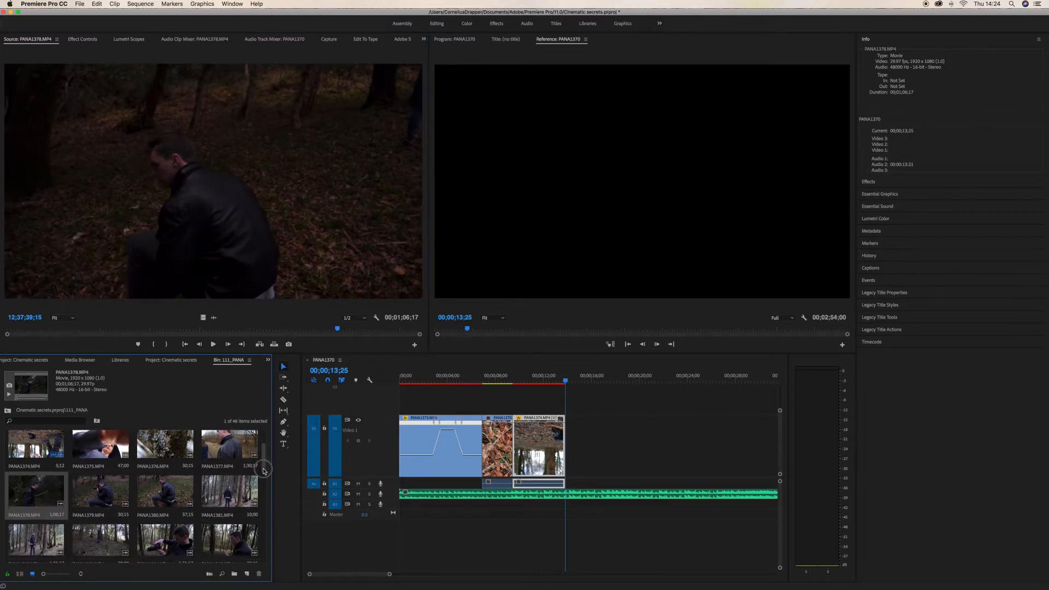
double_click(230, 487)
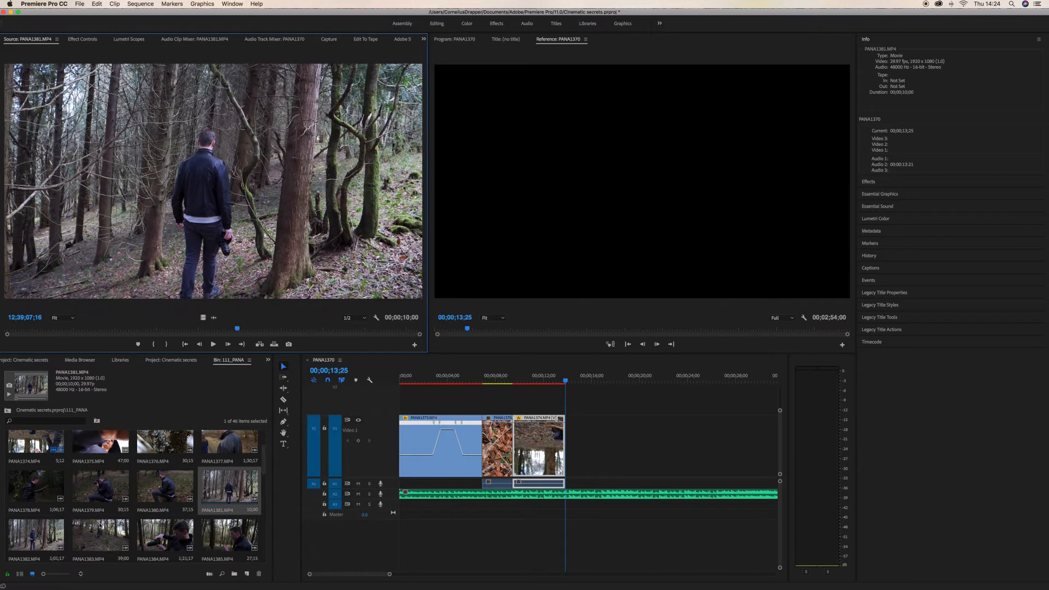
Mark a 5;08-long section of PANA1382.MP4 starting at 12;39;33;05 and place it directly after the PANA1374.MP4 clip on Video 1
double_click(38, 546)
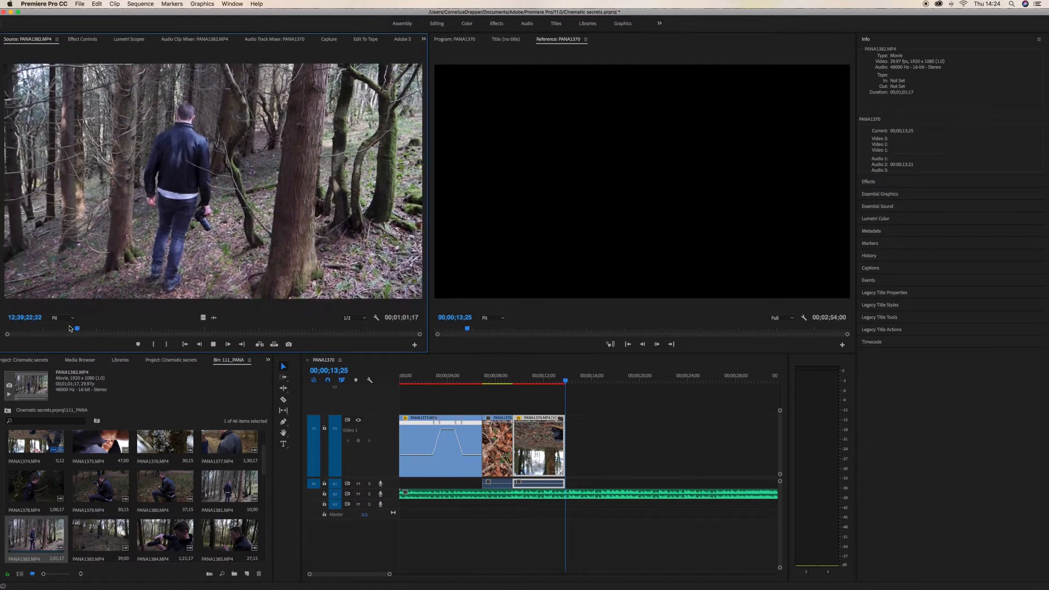
key(space)
drag(82, 329, 148, 329)
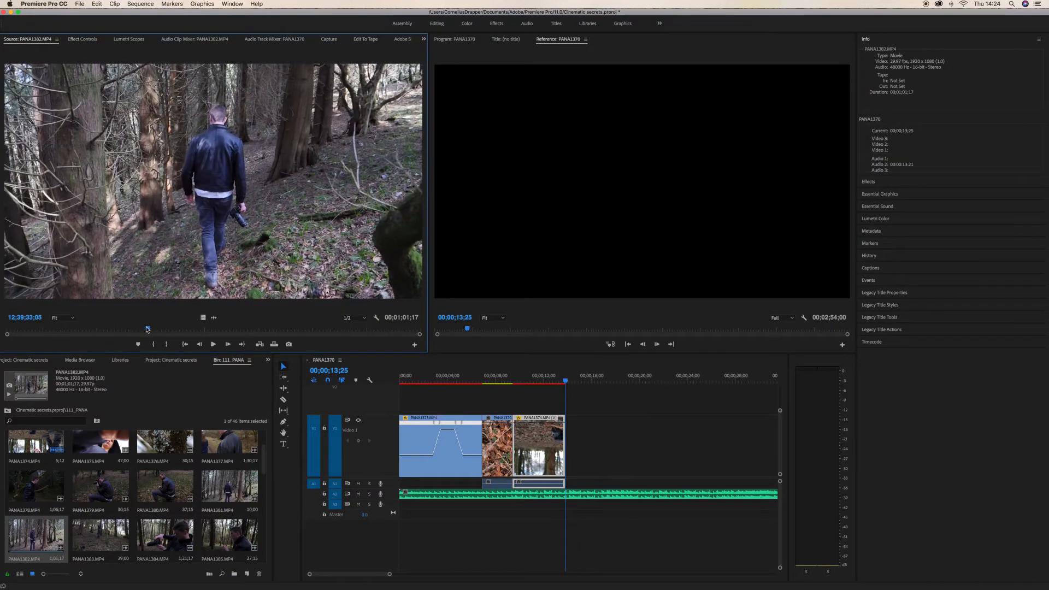
key(i)
key(space)
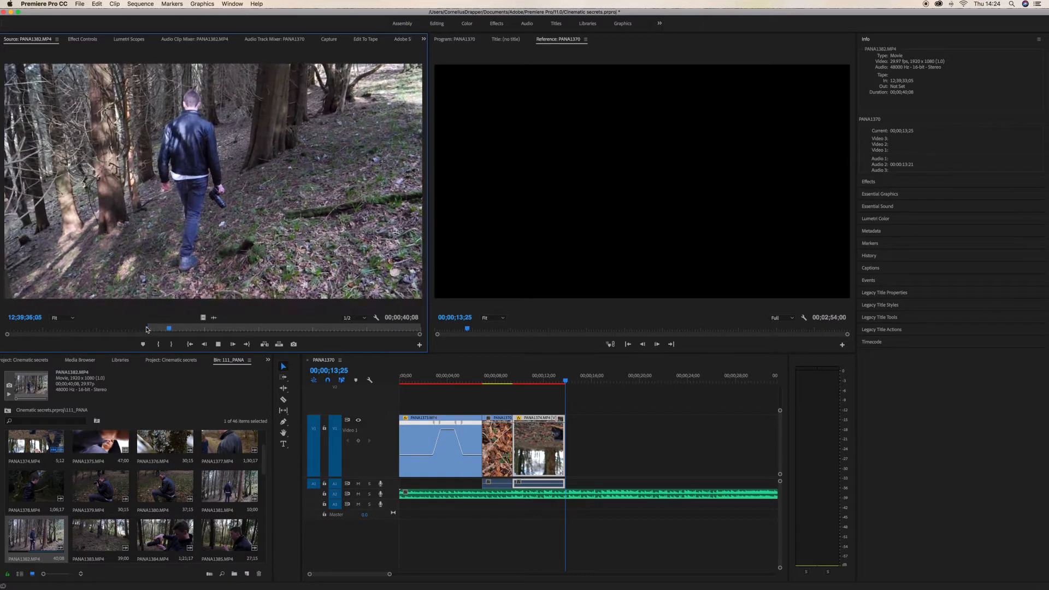
key(o)
key(space)
drag(376, 325, 566, 437)
Play the newly placed forest walking clip against the music, then replay the sequence from near its start
key(space)
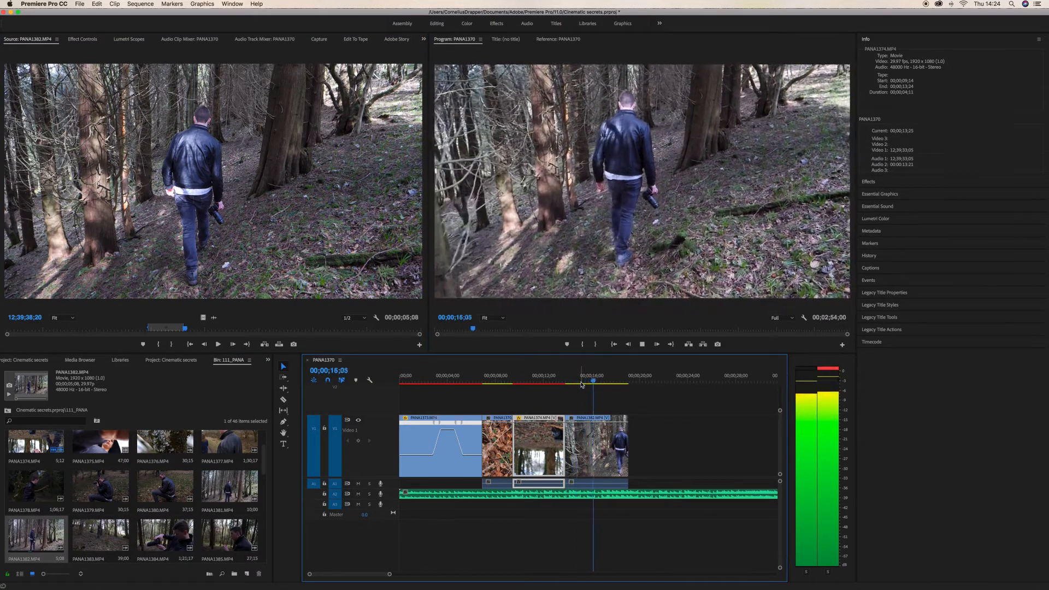
key(space)
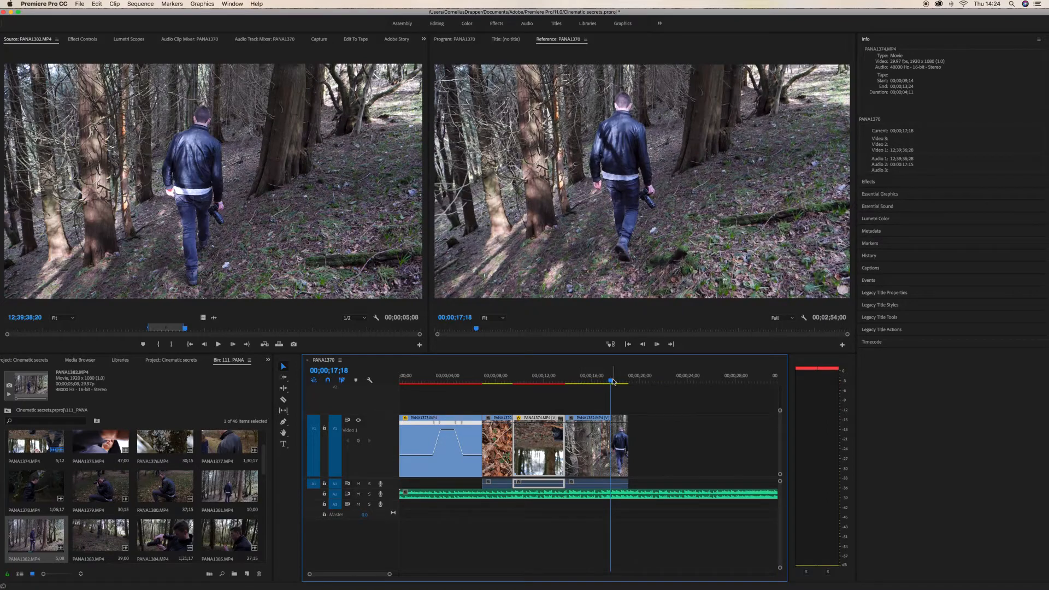
key(space)
click(408, 381)
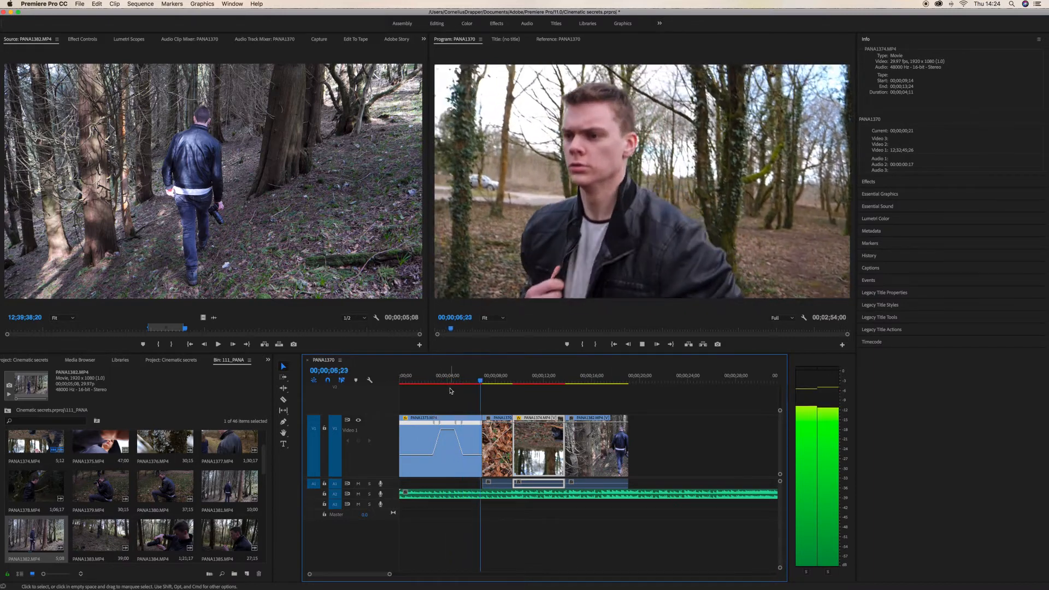
Shorten the end of the PANA1373.MP4 clip and close the gap so that PANA1382.MP4 starts at 00;00;13;04, playing the new cut
key(space)
drag(482, 421, 571, 420)
click(424, 382)
key(space)
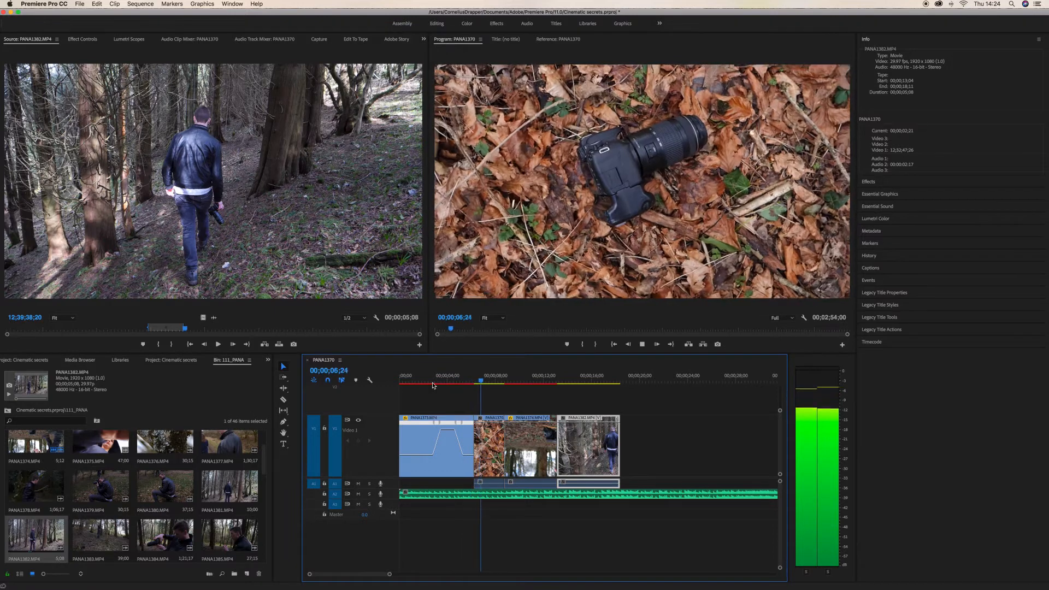
key(space)
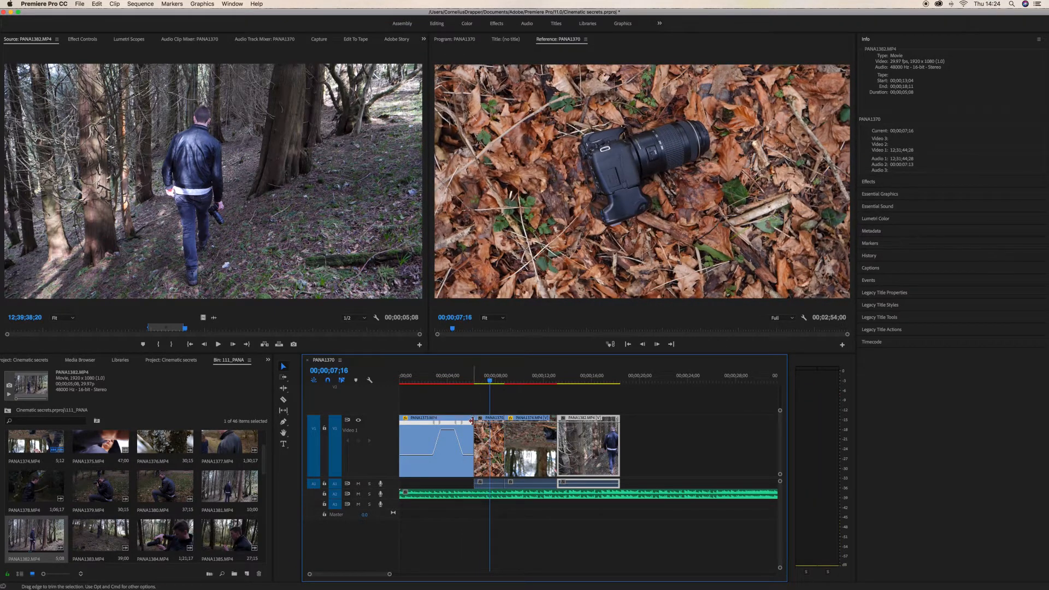
Trim the end of PANA1373.MP4 to a duration of 5;12 and play across the cut against the music
drag(470, 421, 466, 421)
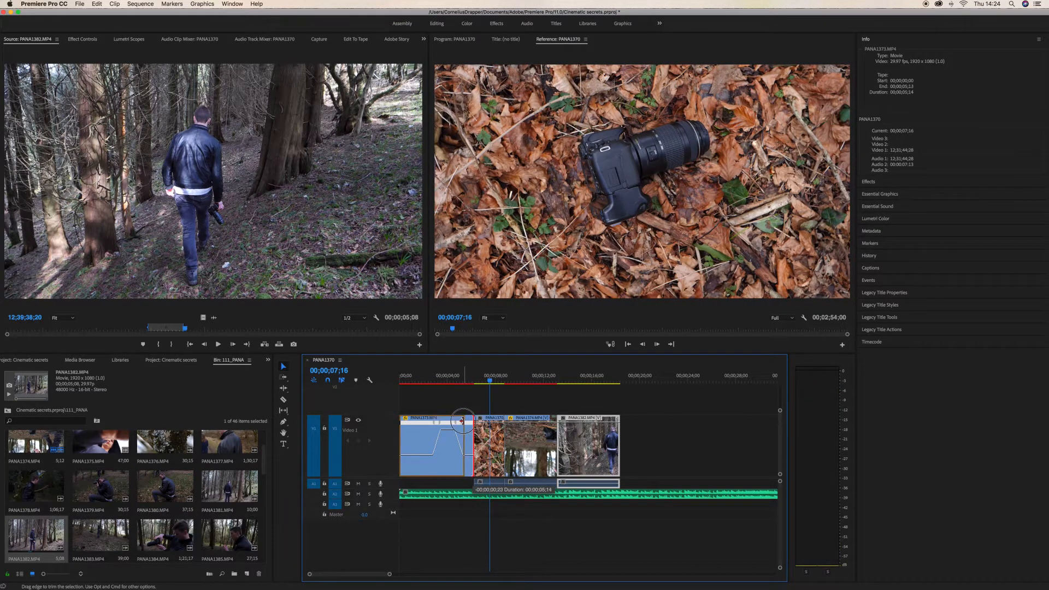
drag(462, 421, 463, 421)
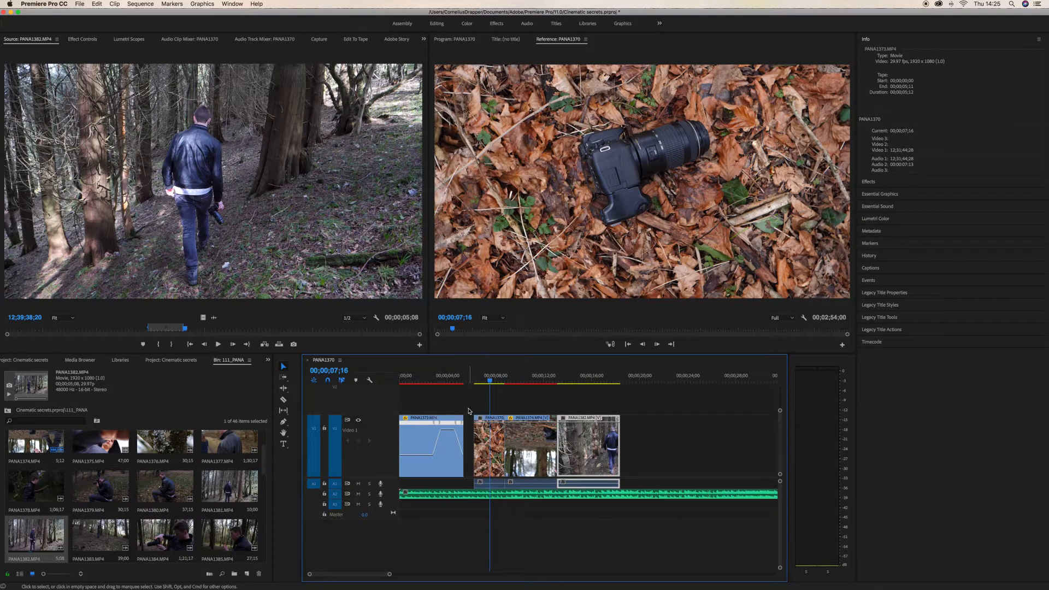
key(space)
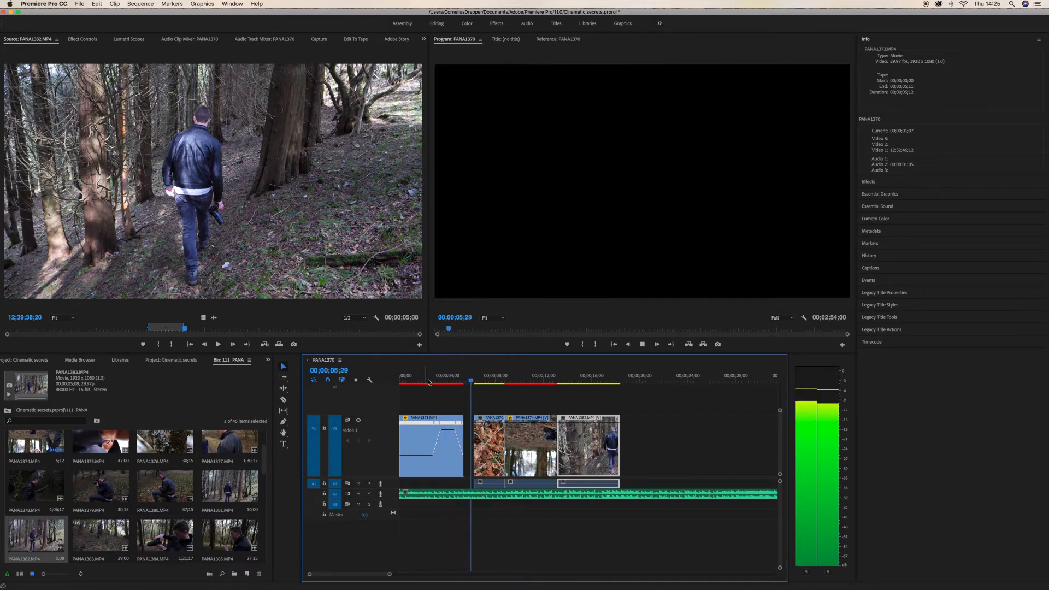
key(space)
Shift the three clips following PANA1373.MP4 earlier together to close the gap, and replay the cut against the music
drag(489, 404, 623, 459)
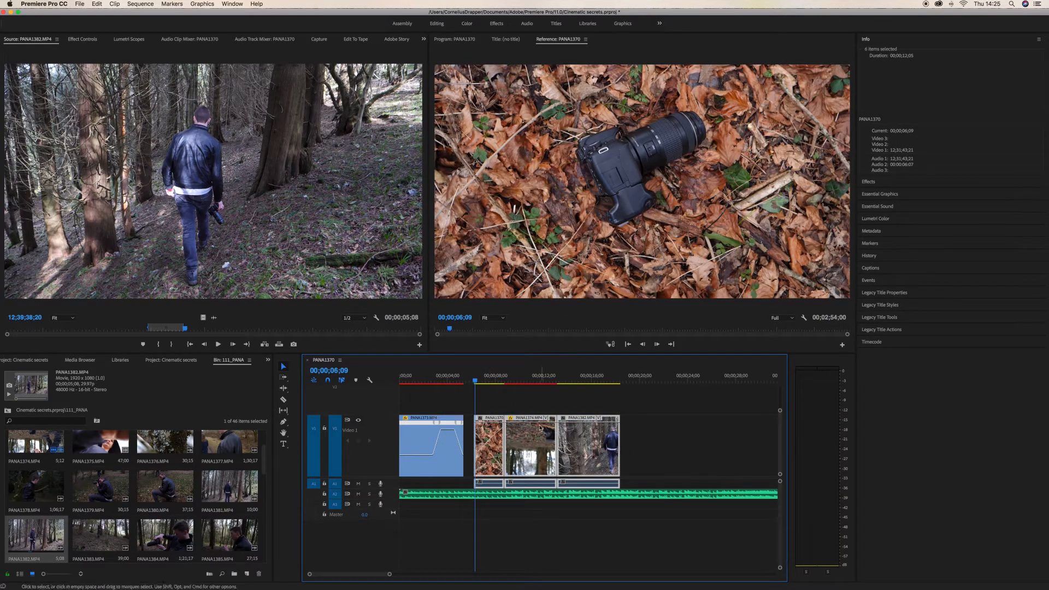
drag(538, 422, 528, 422)
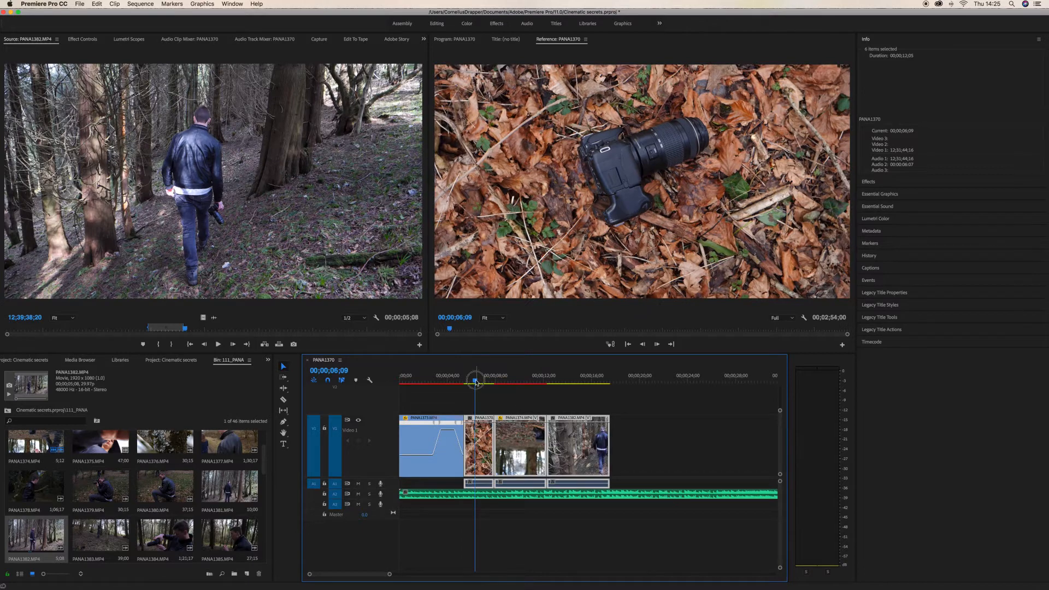
drag(475, 381, 434, 382)
key(space)
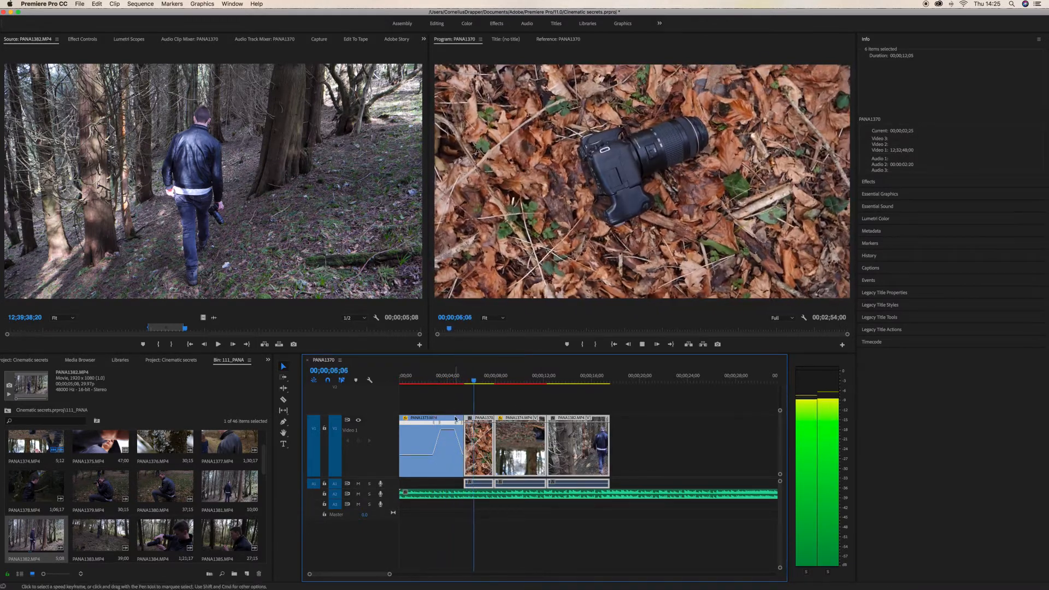
key(space)
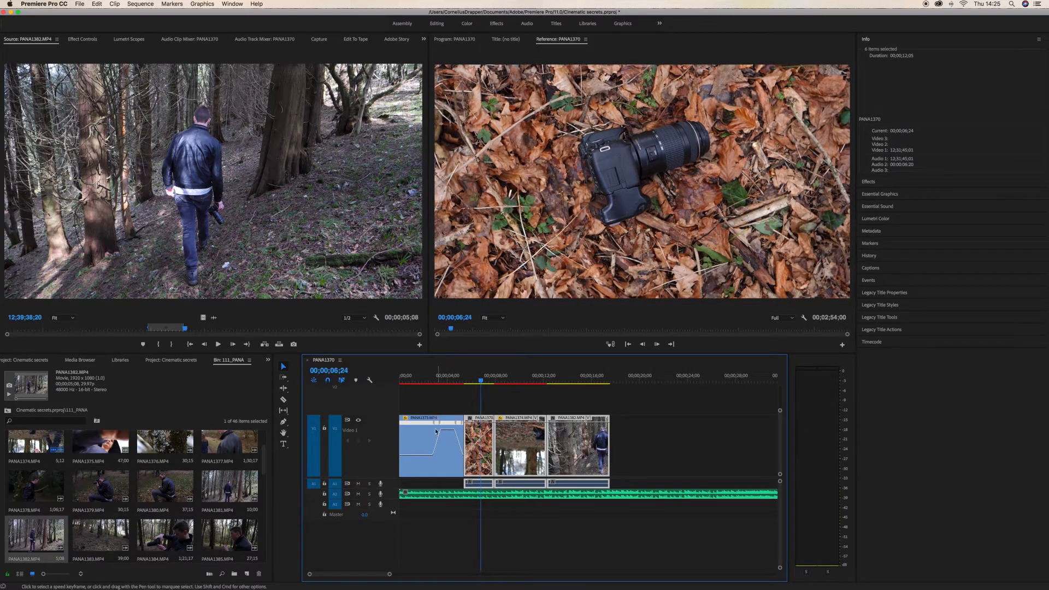
Move the speed ramp on PANA1373.MP4 earlier, pull the three following clips up against its new end, and replay the transition
drag(435, 426, 586, 421)
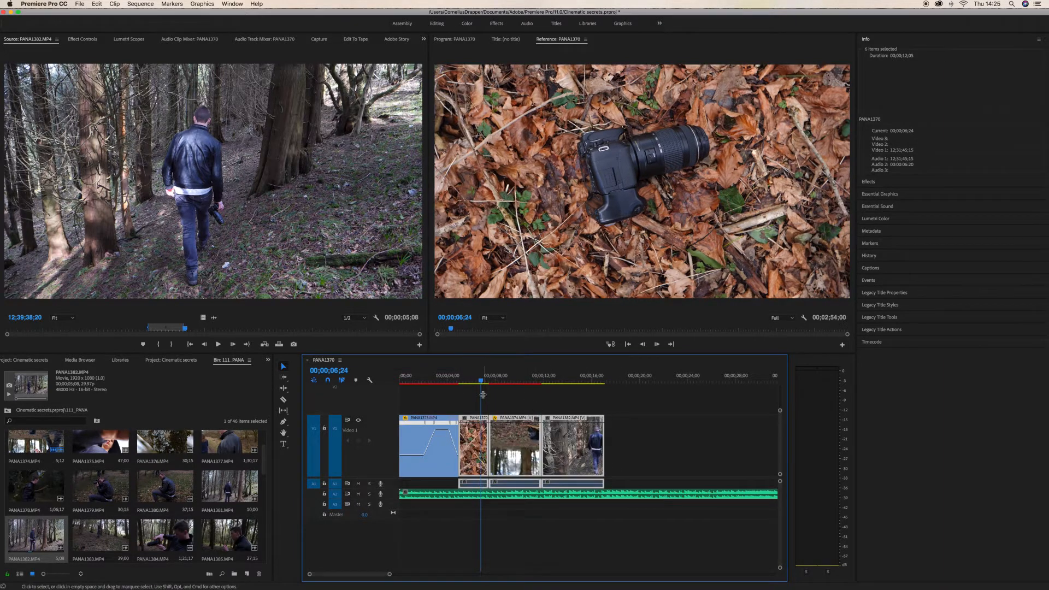
drag(481, 380, 429, 381)
key(space)
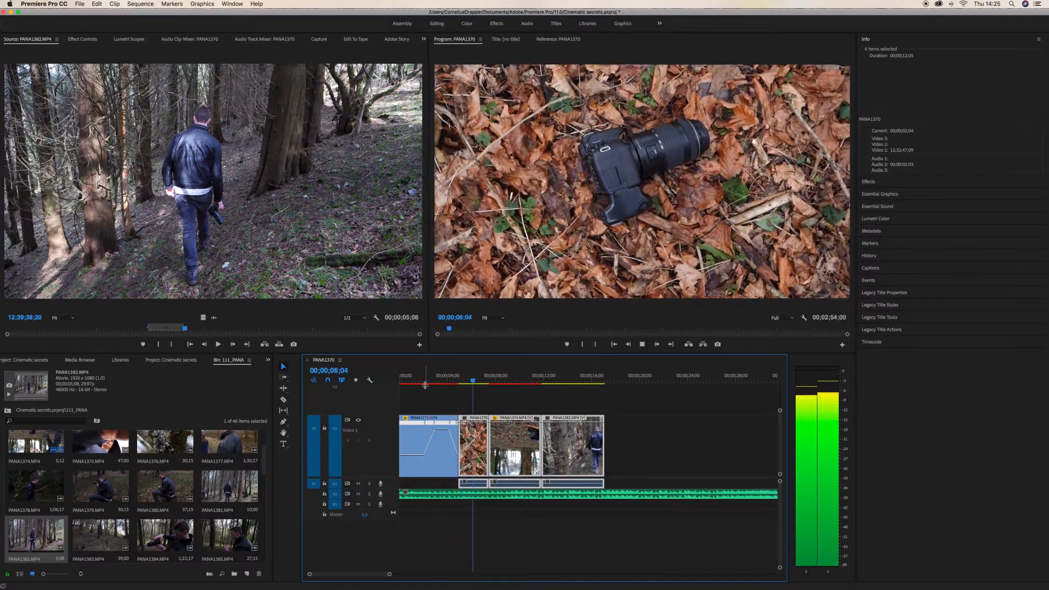
key(space)
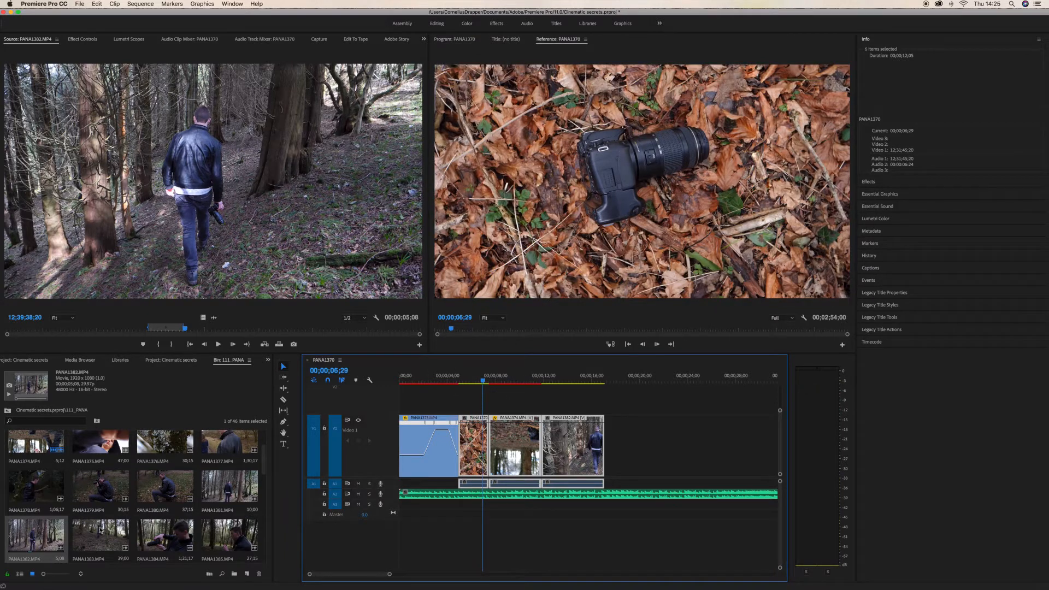
Overlay HD--Anamorphic-2.40.png on Video 2 from the sequence start across all the clips, and play the letterboxed footage
click(8, 411)
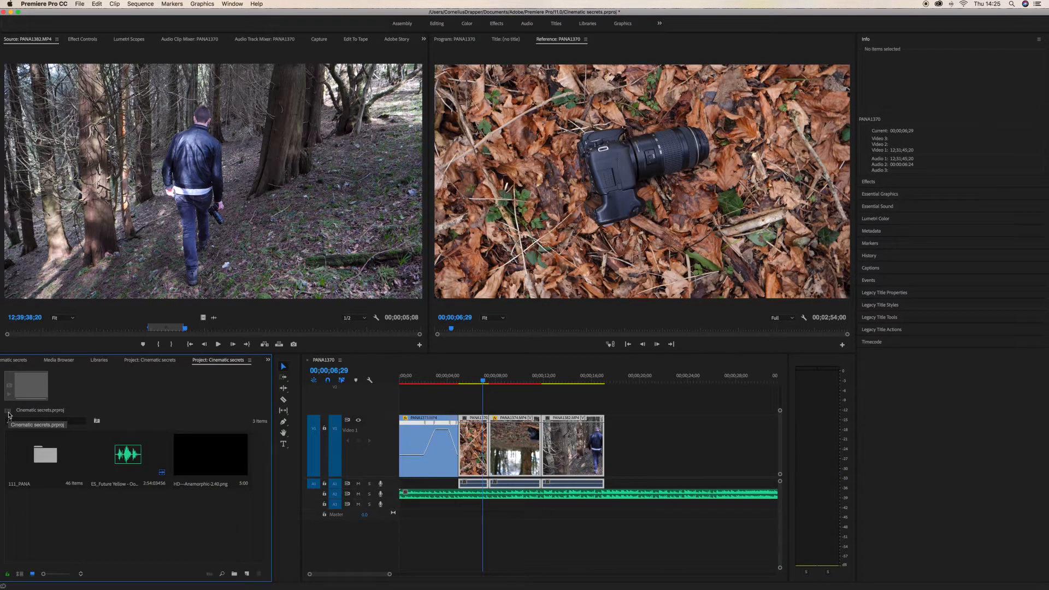
drag(173, 473, 403, 406)
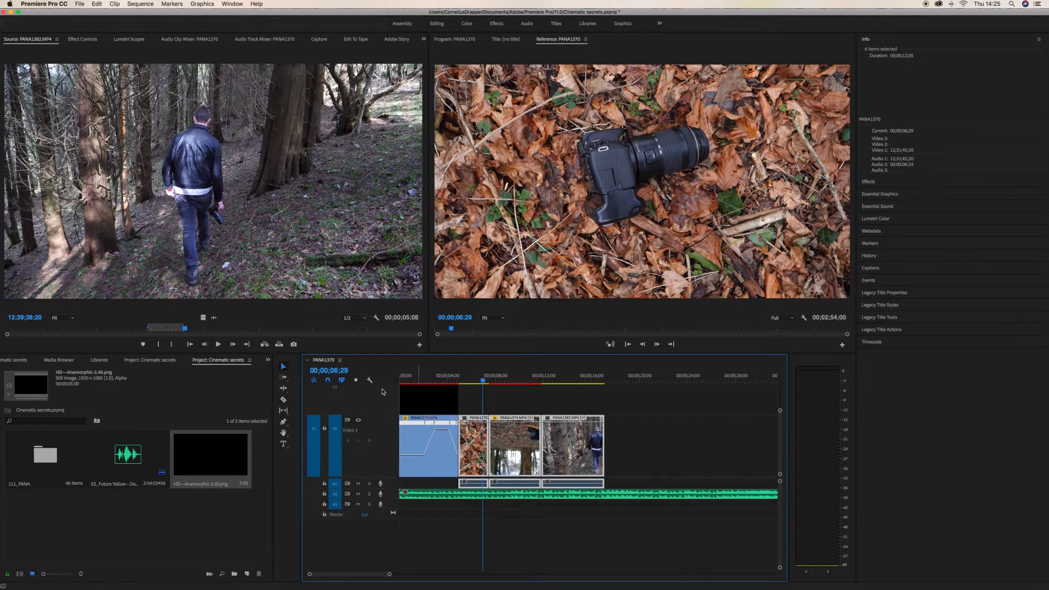
drag(486, 379, 444, 383)
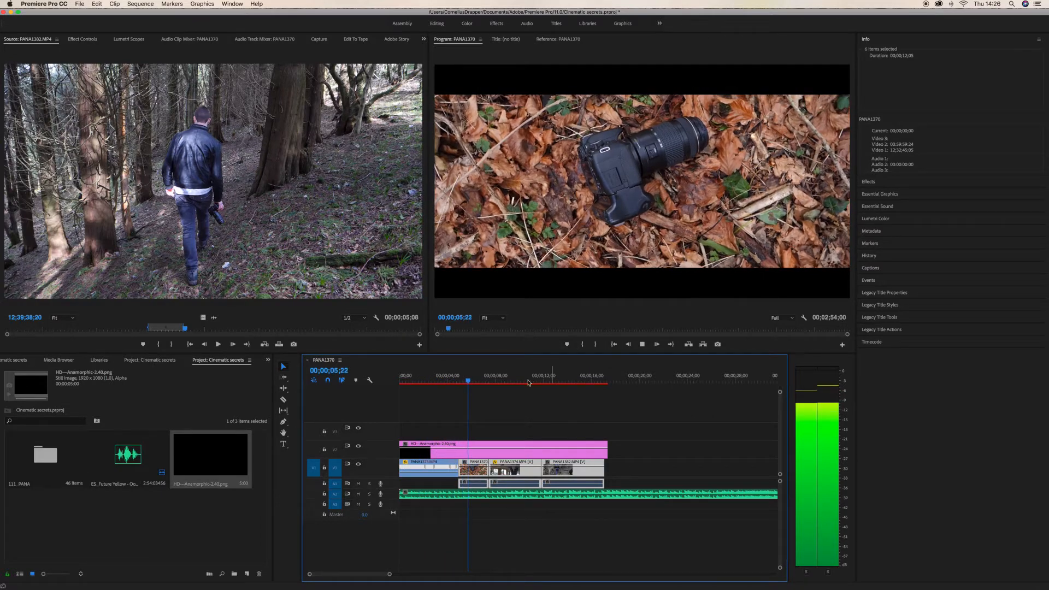
key(space)
drag(468, 382, 453, 382)
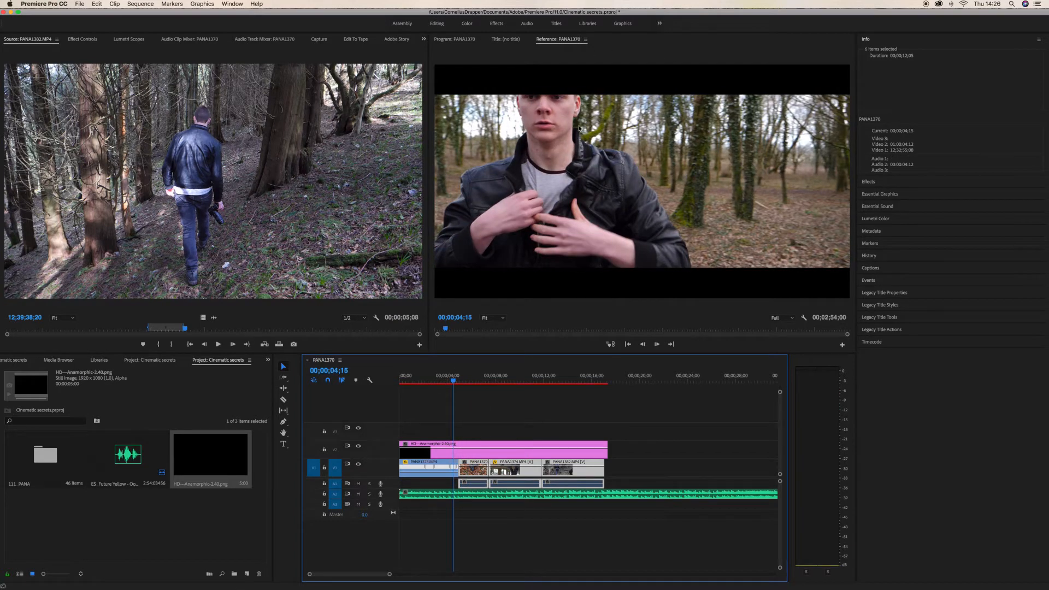
Reposition the PANA1373.MP4 jacket shot inside the letterbox by setting its vertical position to 673, checking the framing along the shot
click(81, 40)
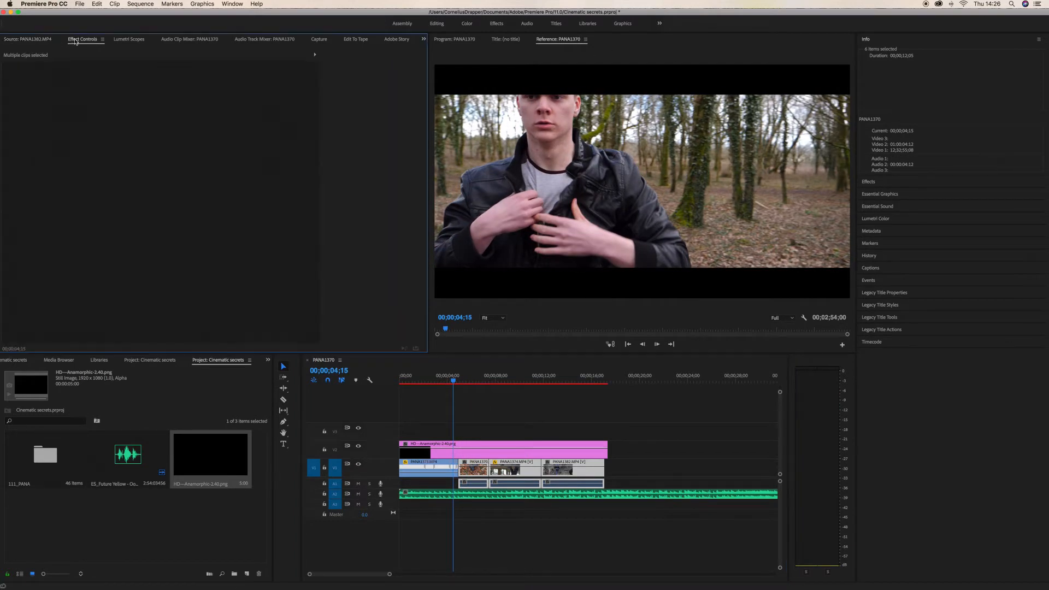
click(434, 471)
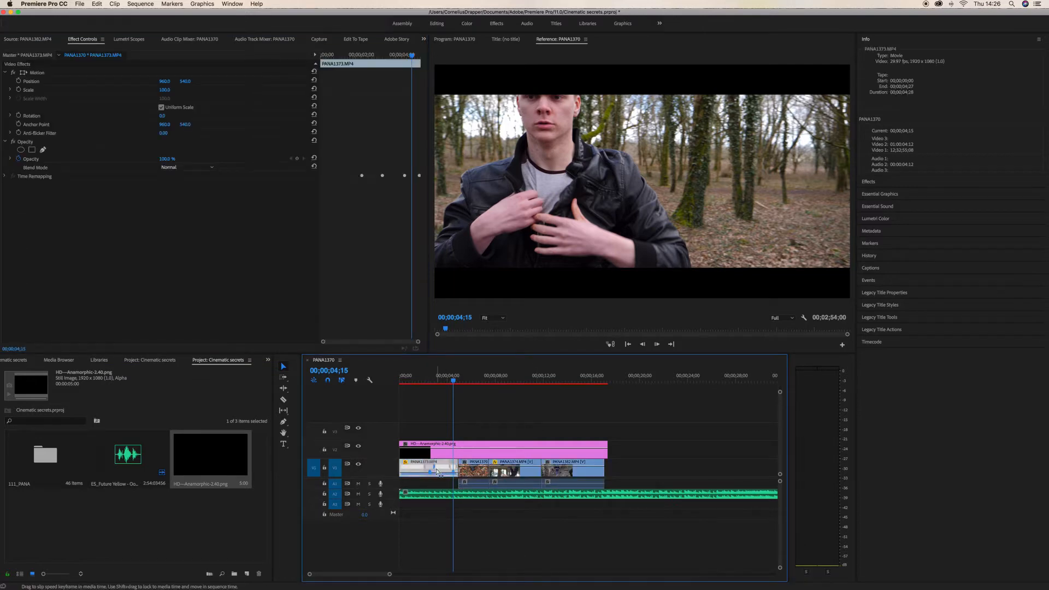
drag(454, 383, 414, 386)
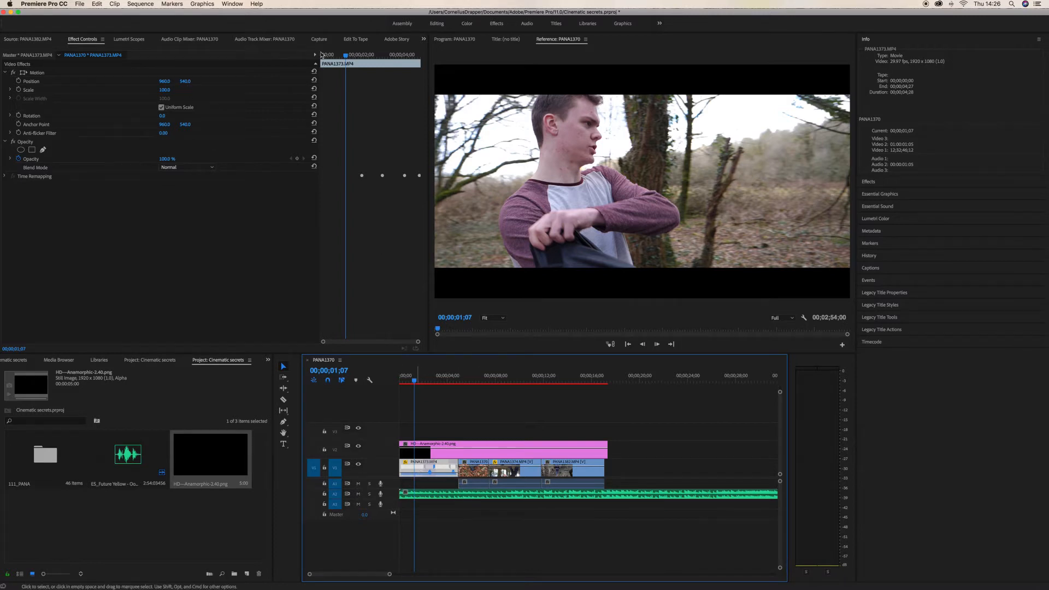
drag(183, 84, 215, 84)
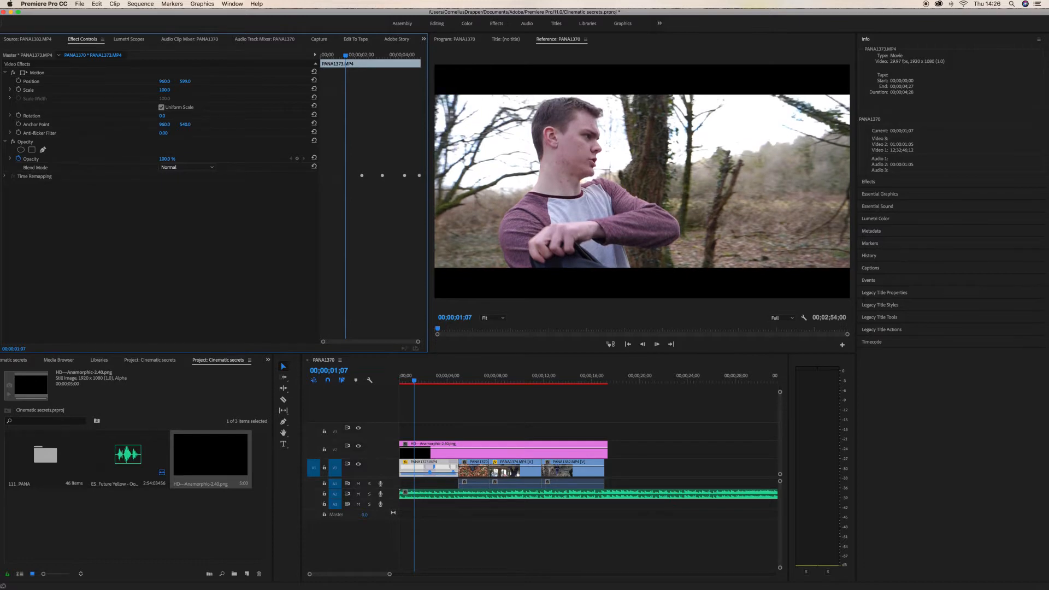
key(space)
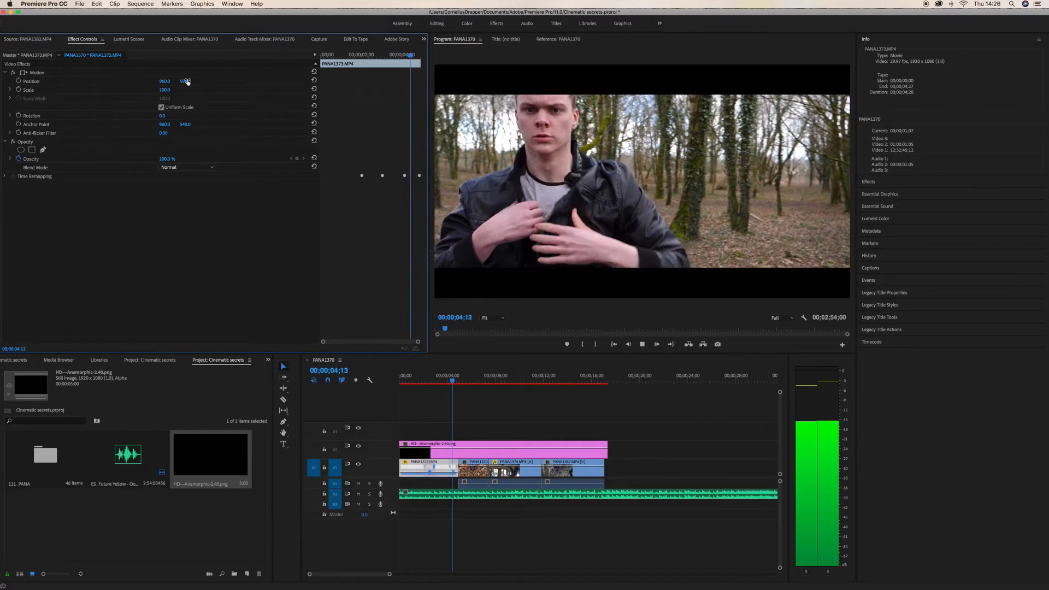
key(space)
click(454, 376)
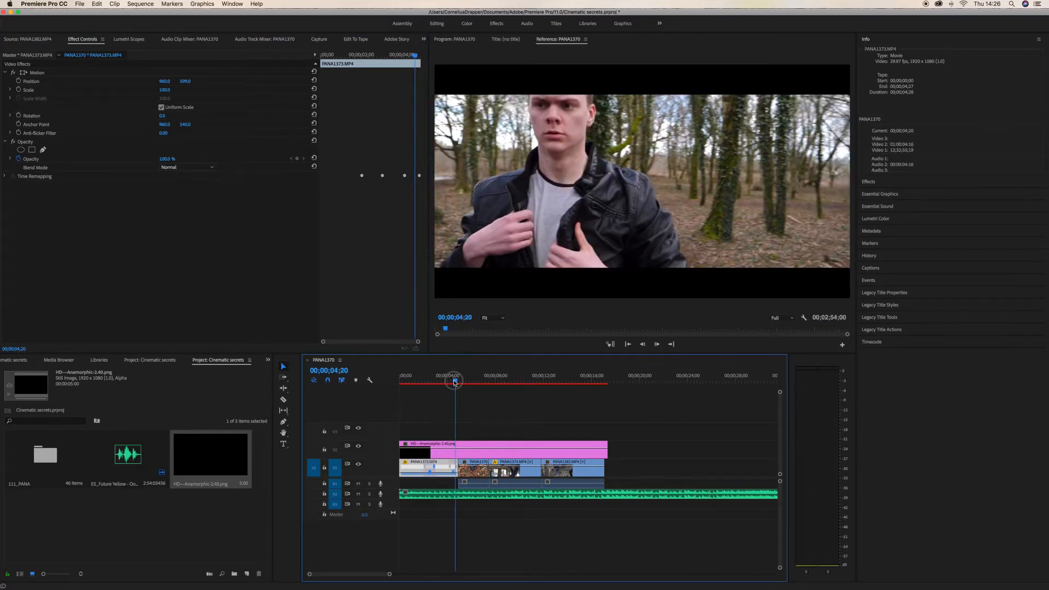
drag(179, 82, 187, 82)
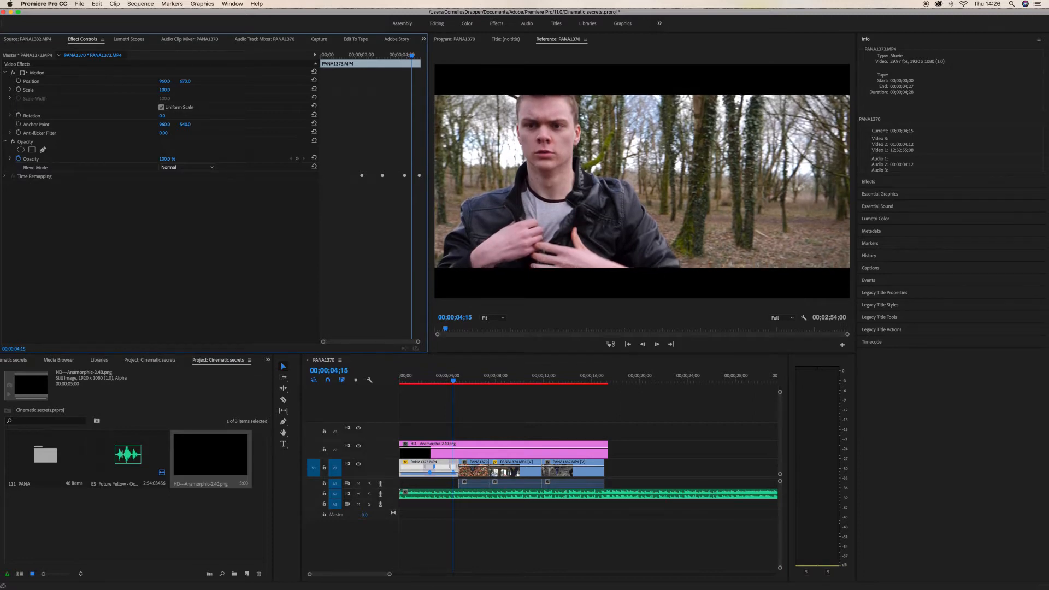
Replay the sequence from its start and trim the end of PANA1382.MP4 to the playhead at 00;00;15;07
drag(453, 380, 404, 384)
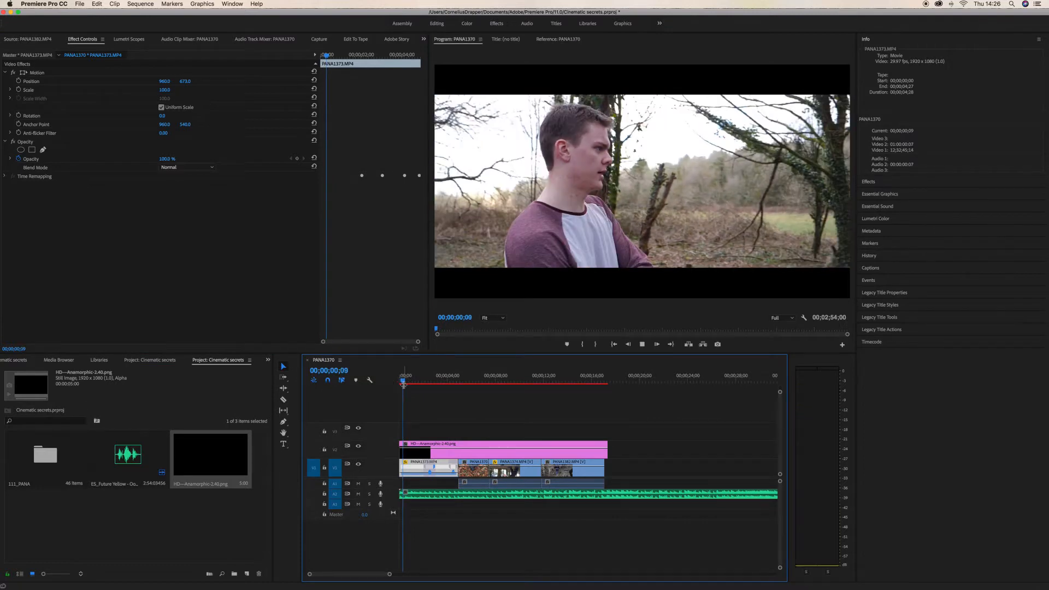
key(space)
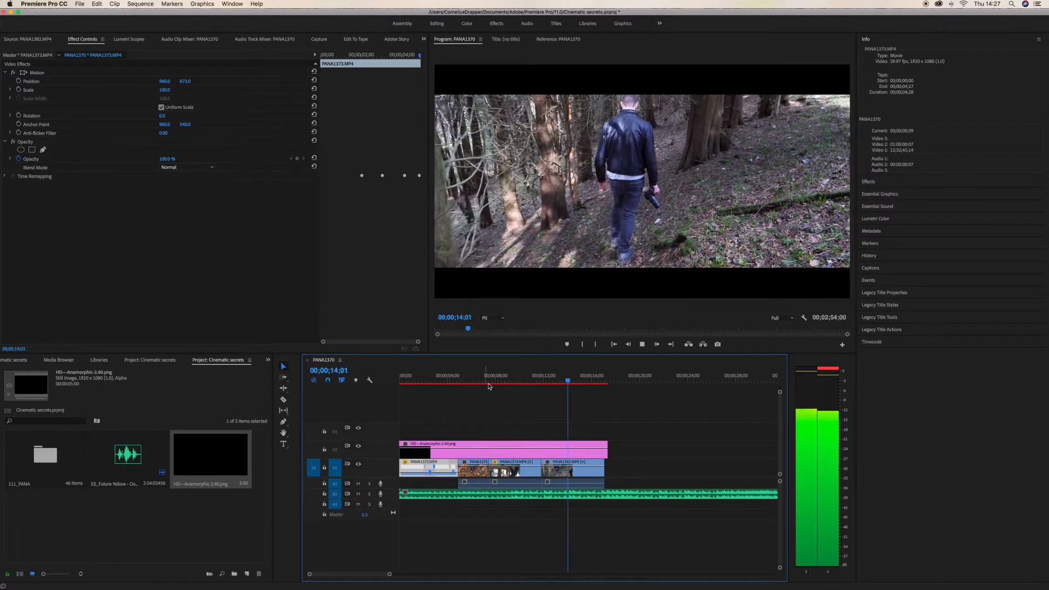
key(space)
key(space)
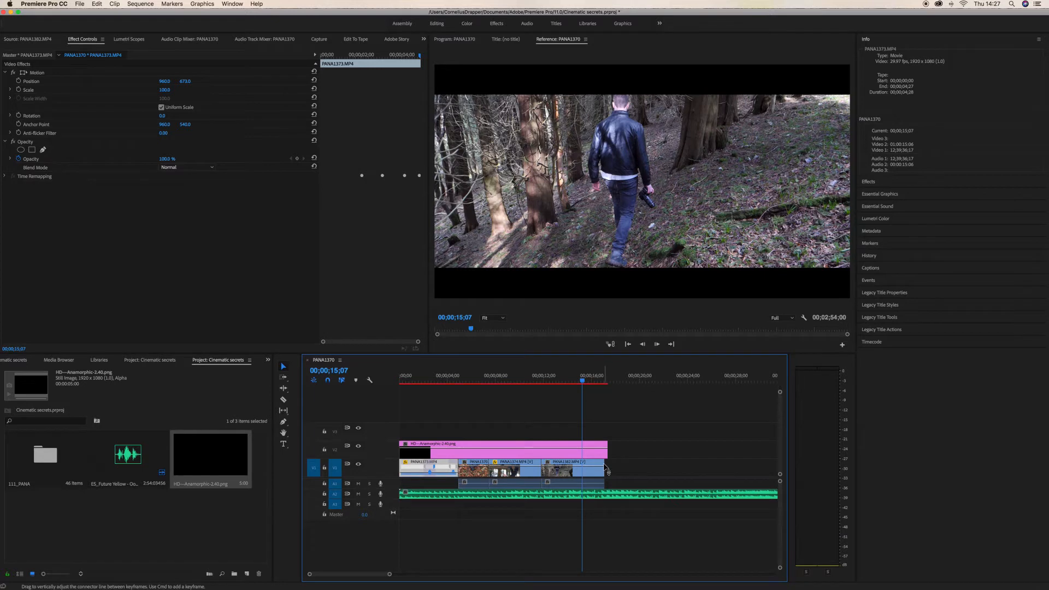
drag(602, 463, 581, 465)
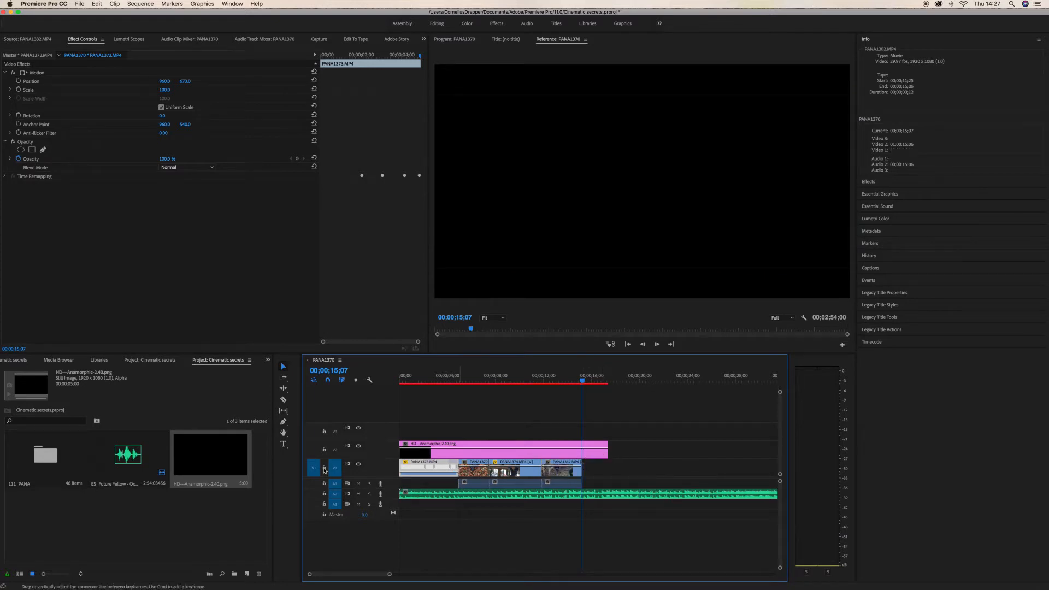
Look through the 111_PANA bin for the next shot while playing the music, and preview PANA1399.MP4
double_click(29, 454)
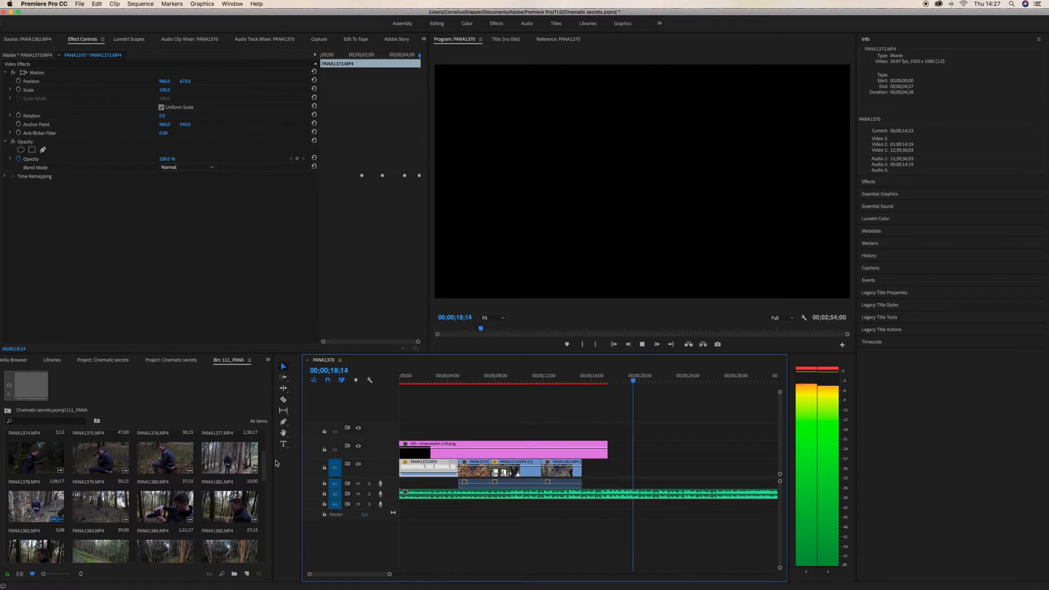
key(space)
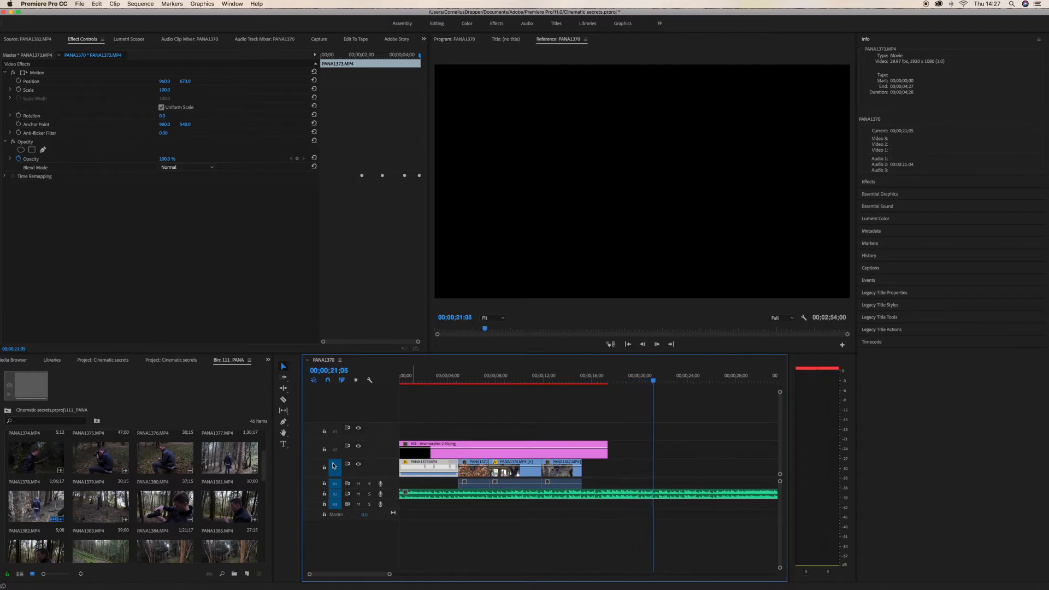
drag(269, 458, 268, 504)
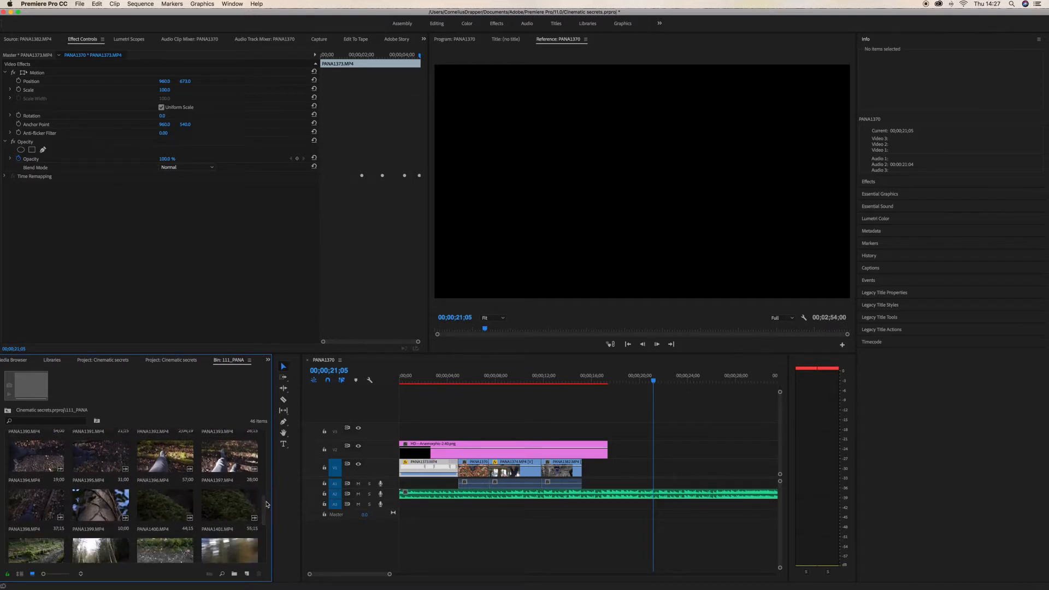
double_click(95, 519)
key(space)
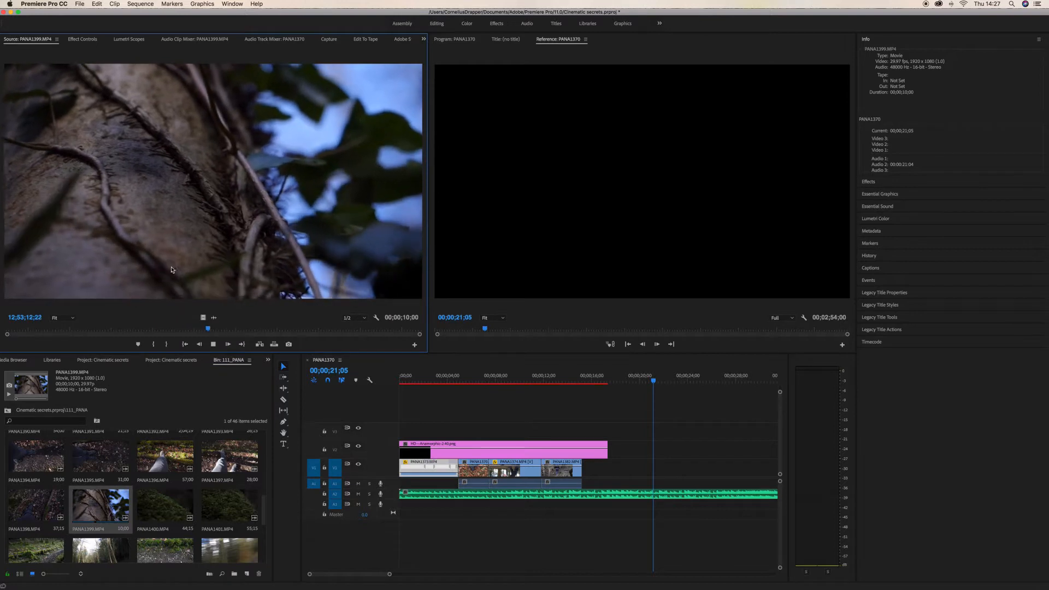
click(78, 329)
drag(78, 329, 57, 329)
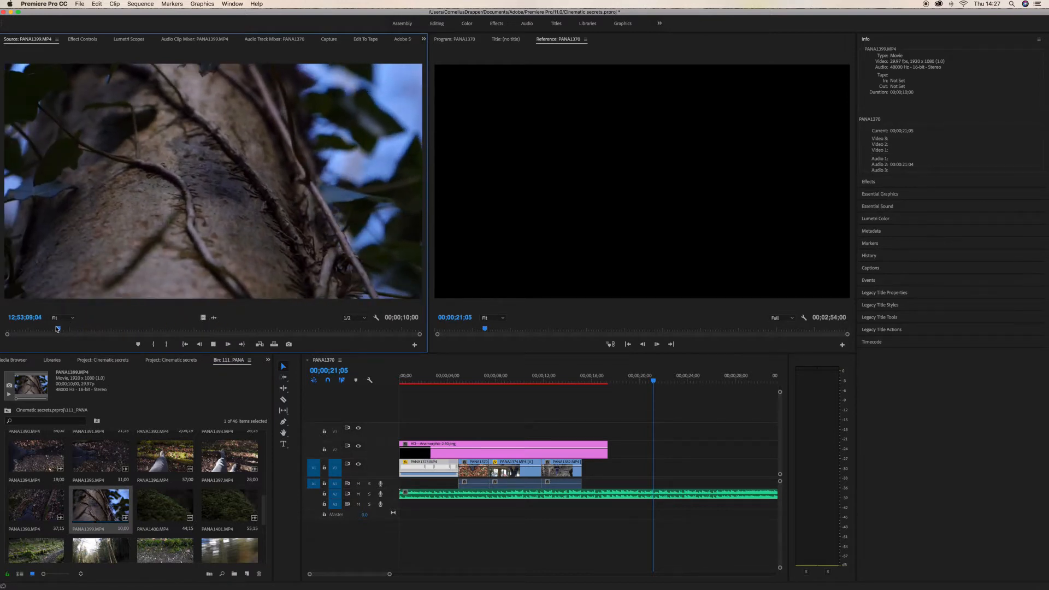
key(space)
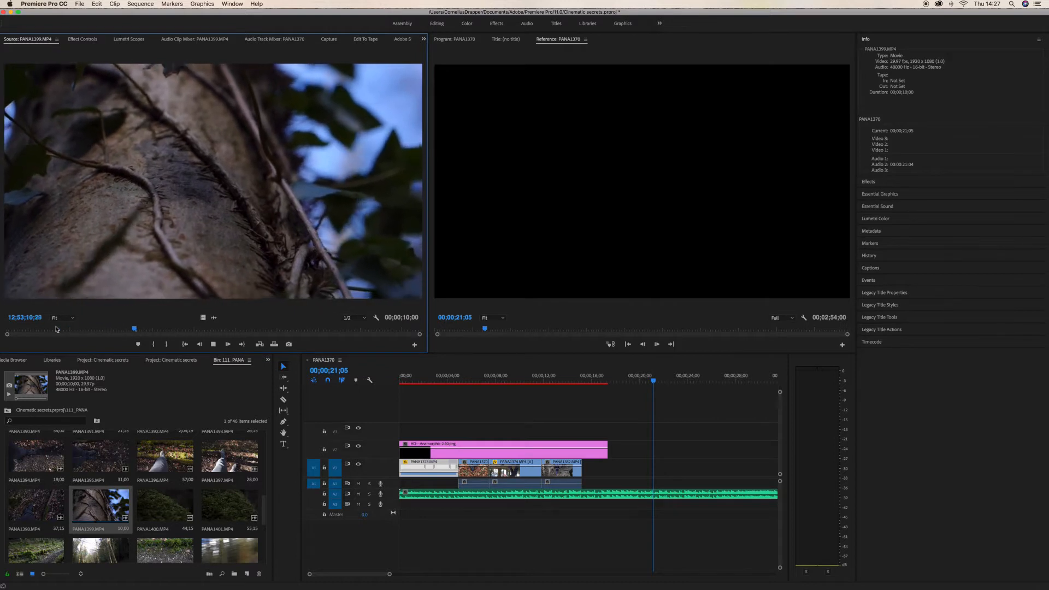
key(space)
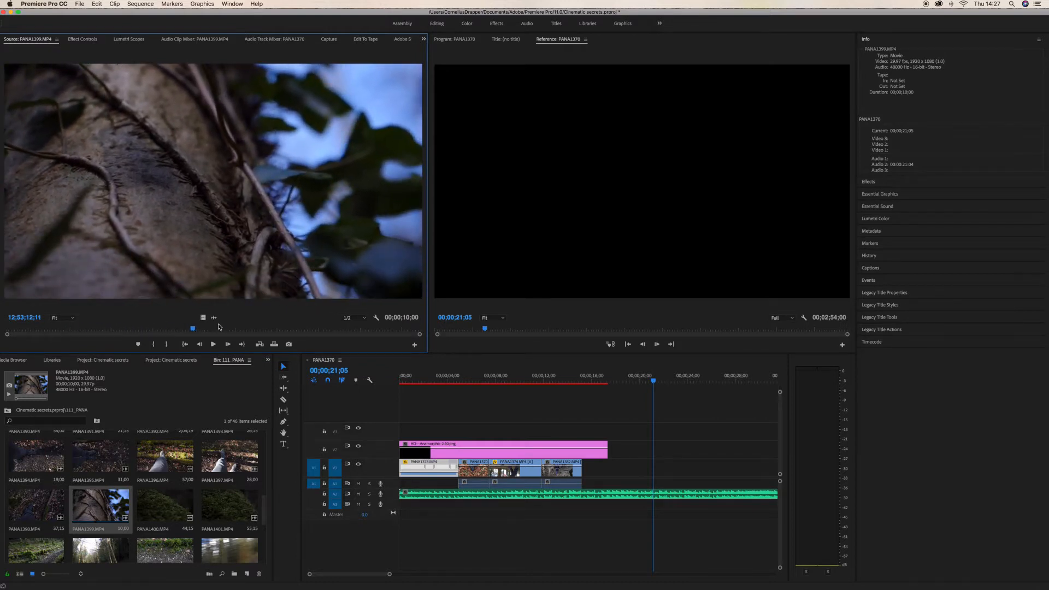
Mark a 1;27-long section of PANA1399.MP4 starting at 12;53;10;11, place it directly after PANA1382.MP4 on Video 1, and play the new cut
drag(193, 329, 109, 329)
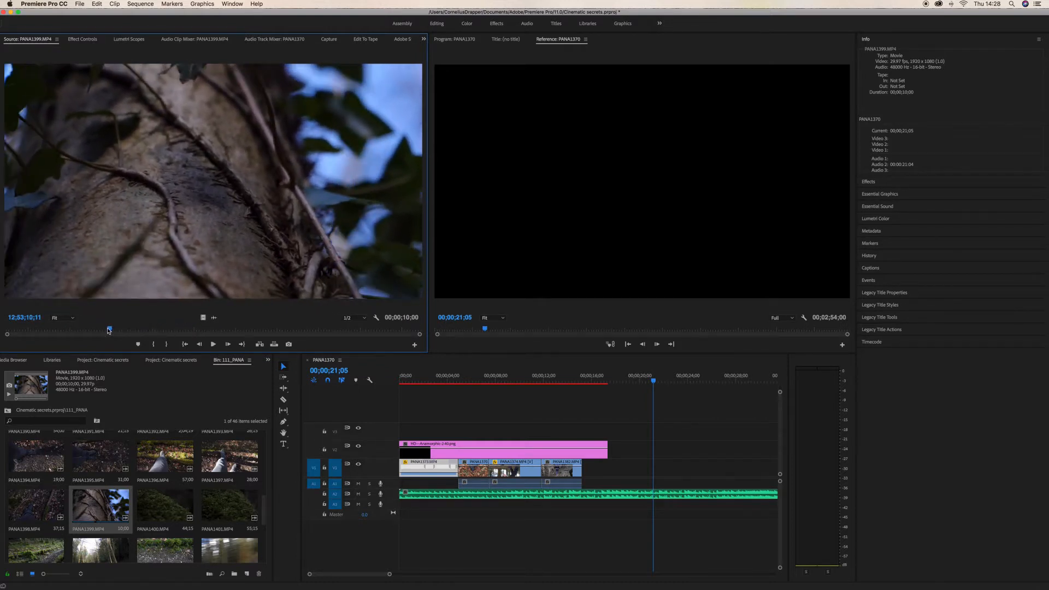
key(i)
key(space)
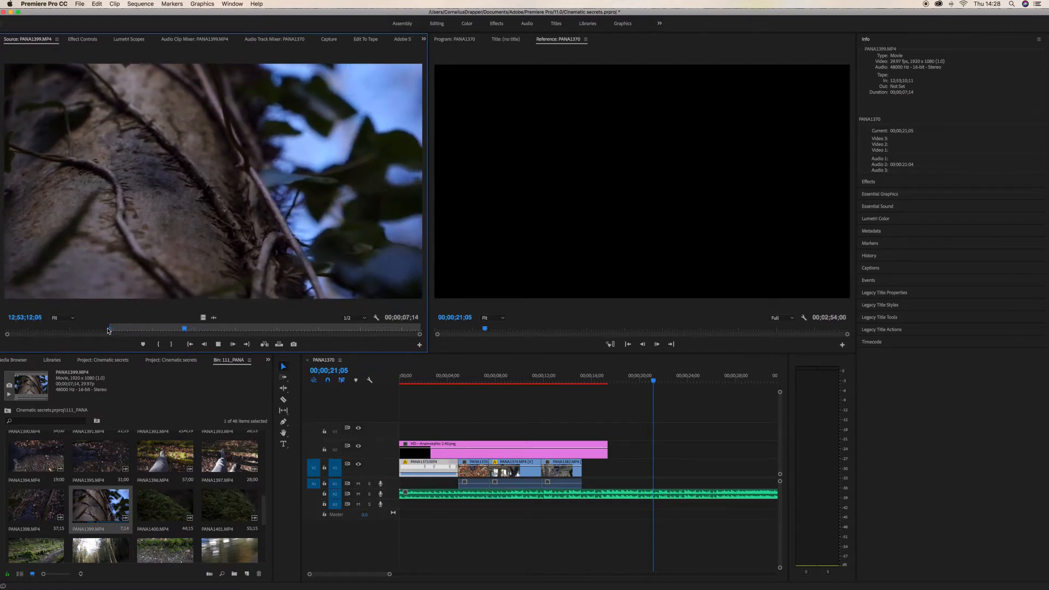
key(o)
drag(237, 215, 594, 469)
drag(654, 381, 562, 382)
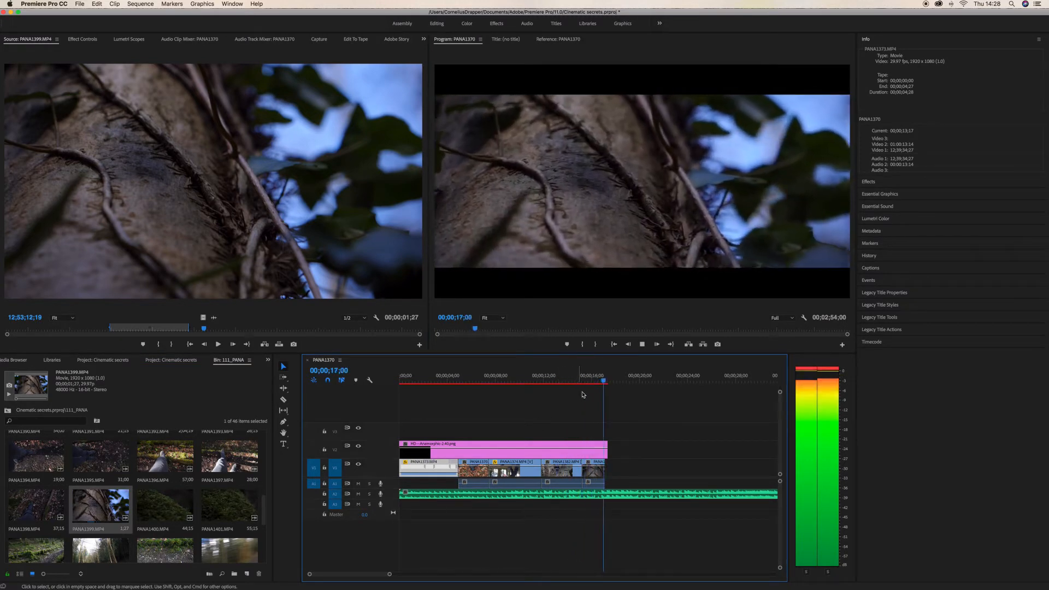
Replay the end of PANA1399.MP4 against the music and trim the clip's end to the playhead at 00;00;16;26
key(space)
drag(615, 380, 597, 380)
key(space)
key(space)
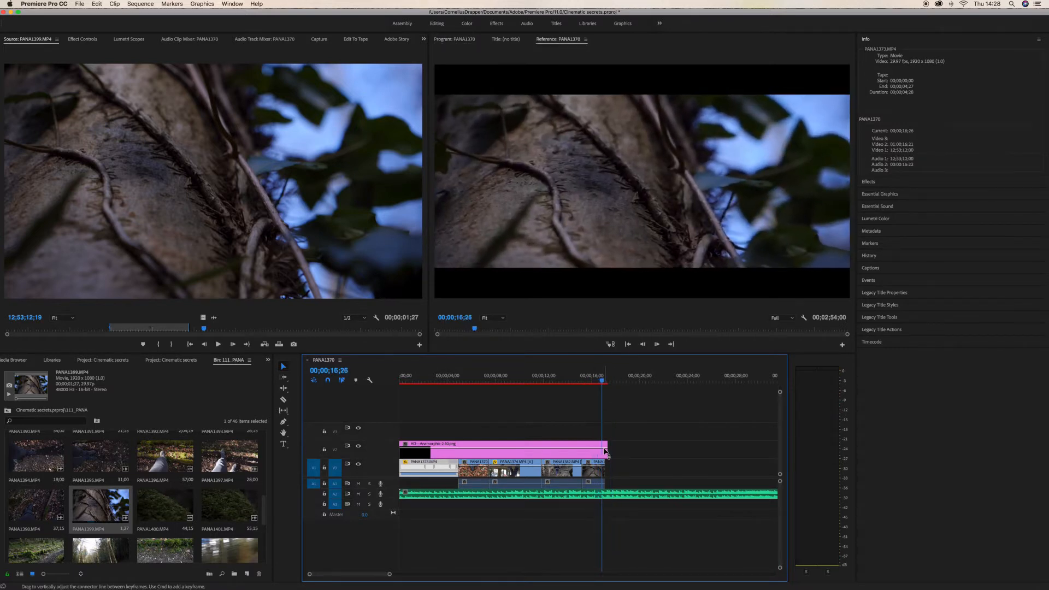
drag(608, 470, 602, 470)
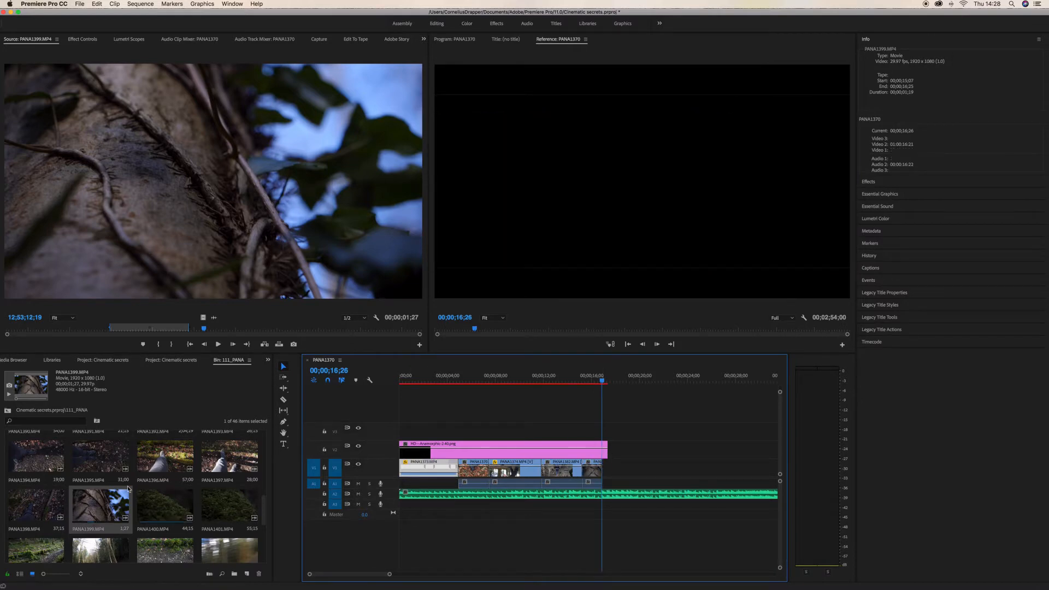
Look through the 111_PANA bin for a fast transition shot and preview PANA1405.MP4
scroll(106, 534, down, 1)
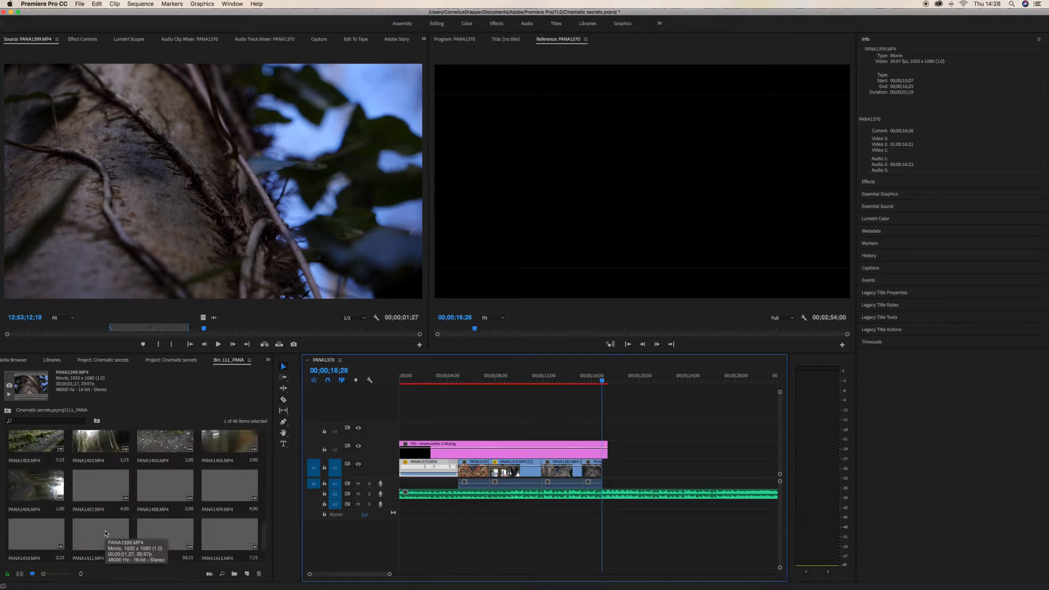
scroll(265, 513, down, 2)
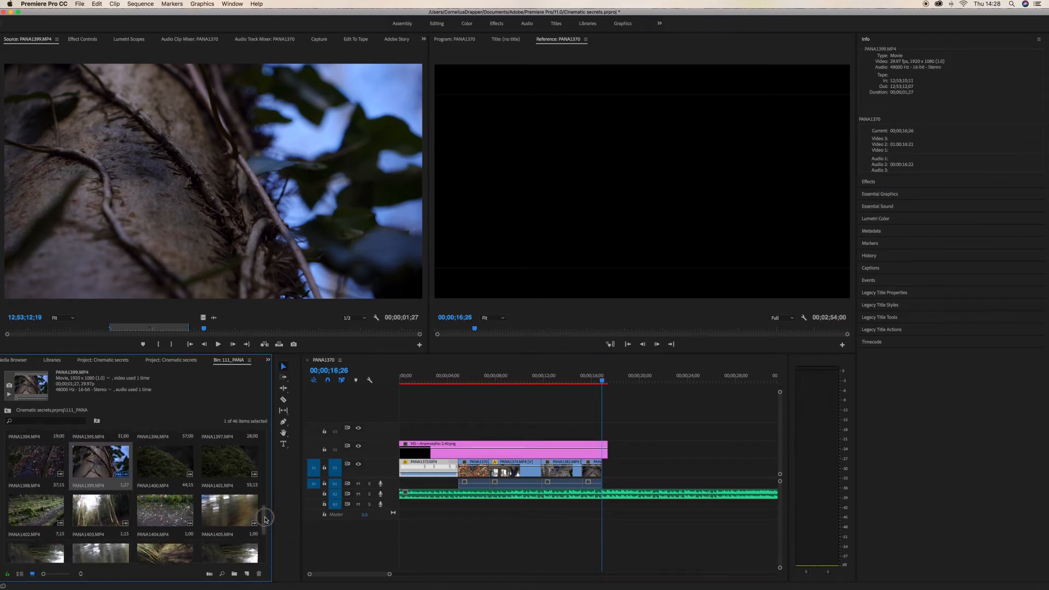
double_click(229, 505)
key(space)
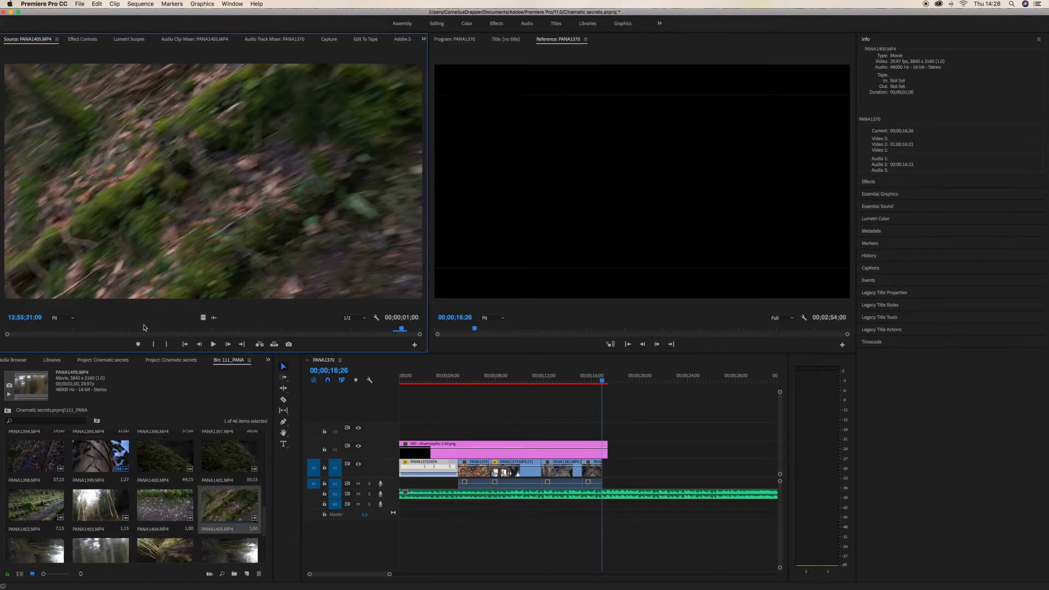
click(24, 329)
key(space)
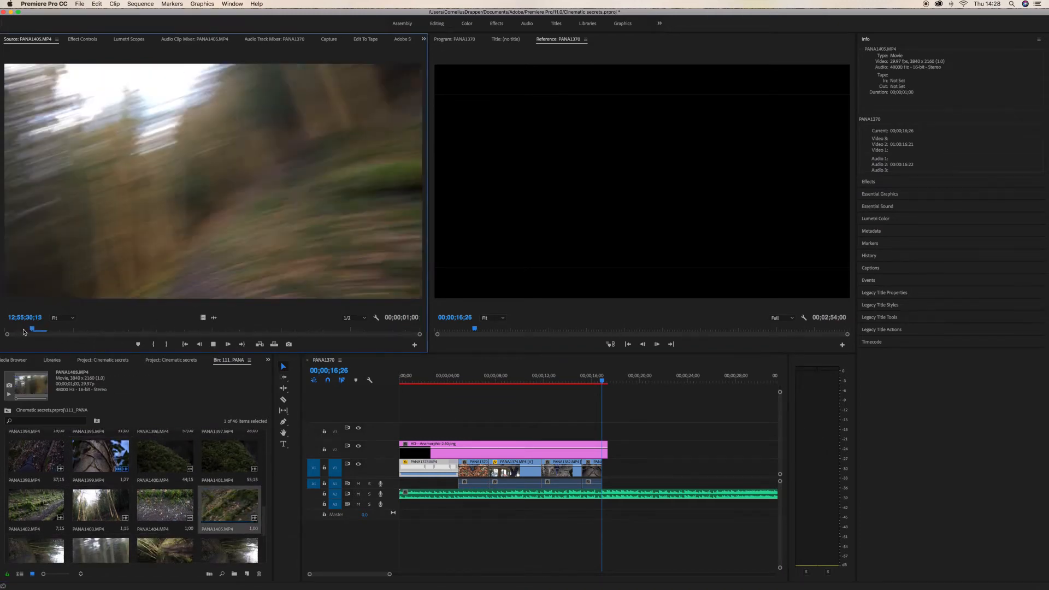
key(space)
Mark a six-frame section of PANA1405.MP4 starting at 12;55;30;11 and place it directly after PANA1399.MP4 on Video 1
drag(276, 330, 2, 343)
key(i)
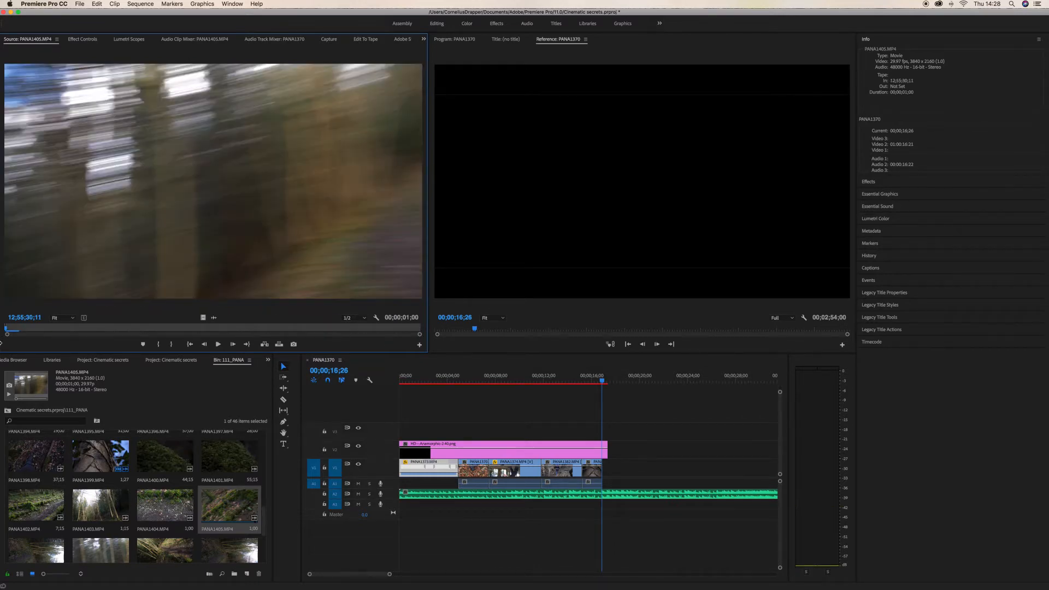
key(space)
drag(145, 332, 79, 333)
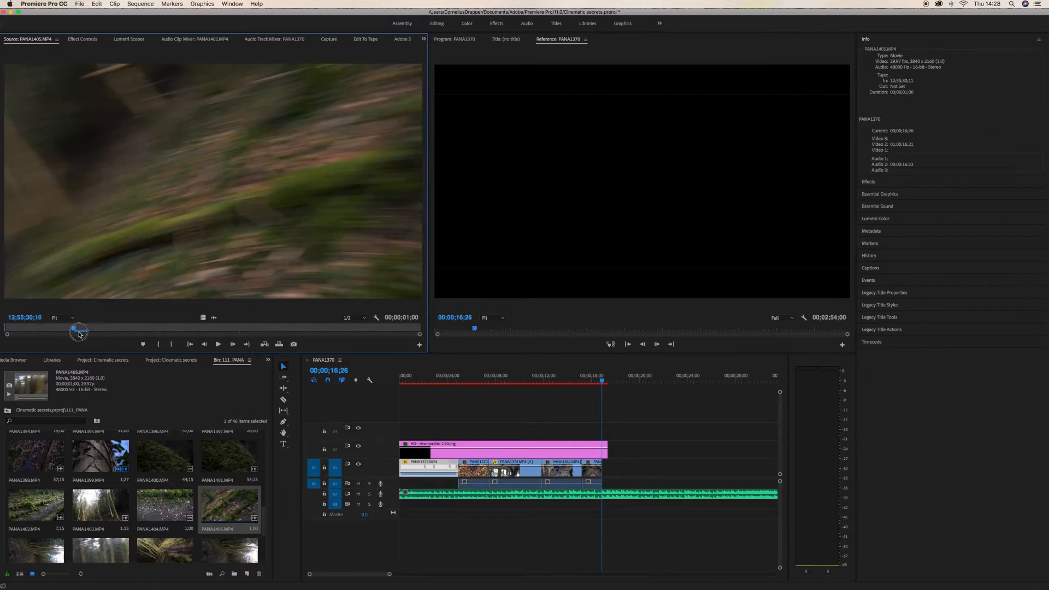
key(o)
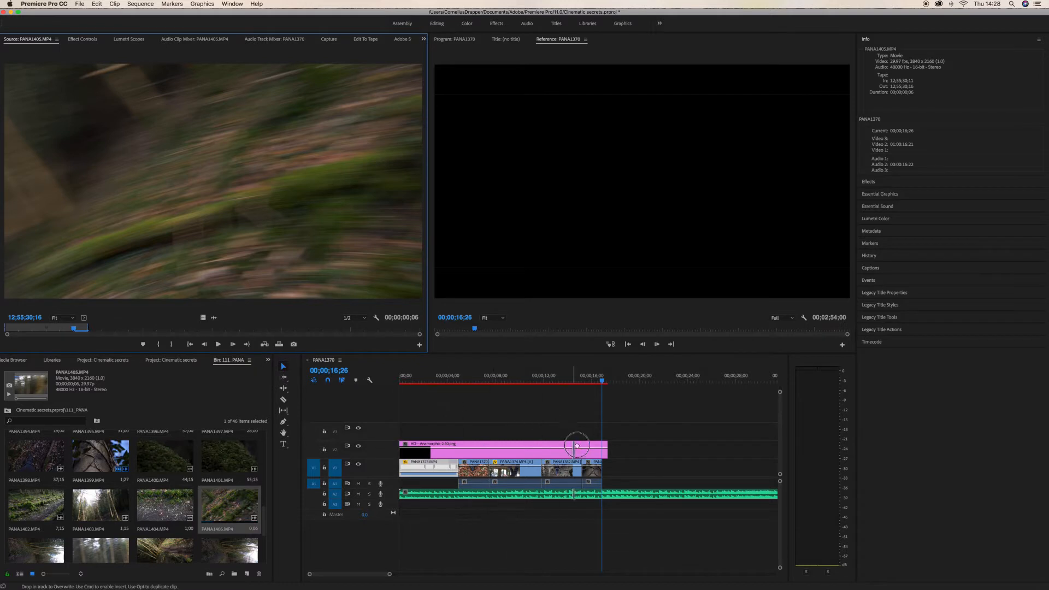
drag(603, 466, 603, 466)
Play the sequence around the newly added whip-pan clip to check its cut against the music
key(space)
key(space)
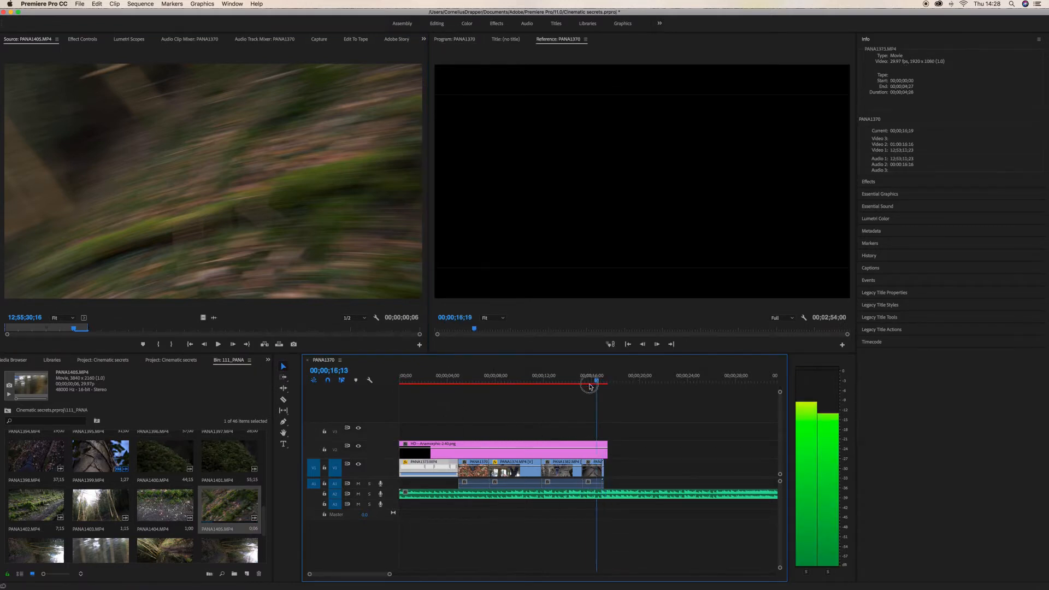
drag(594, 386, 588, 386)
key(space)
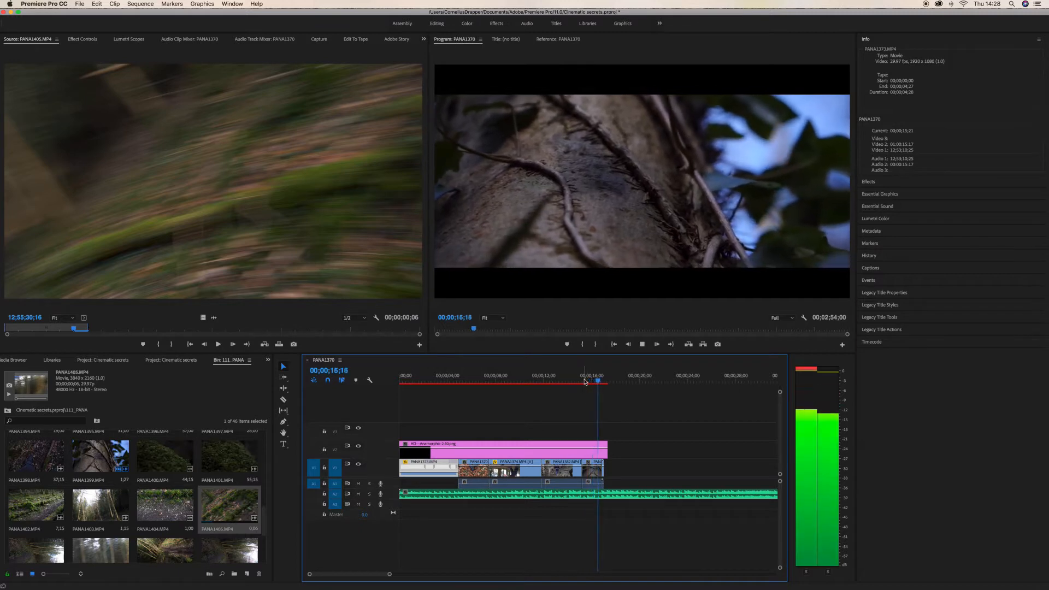
key(space)
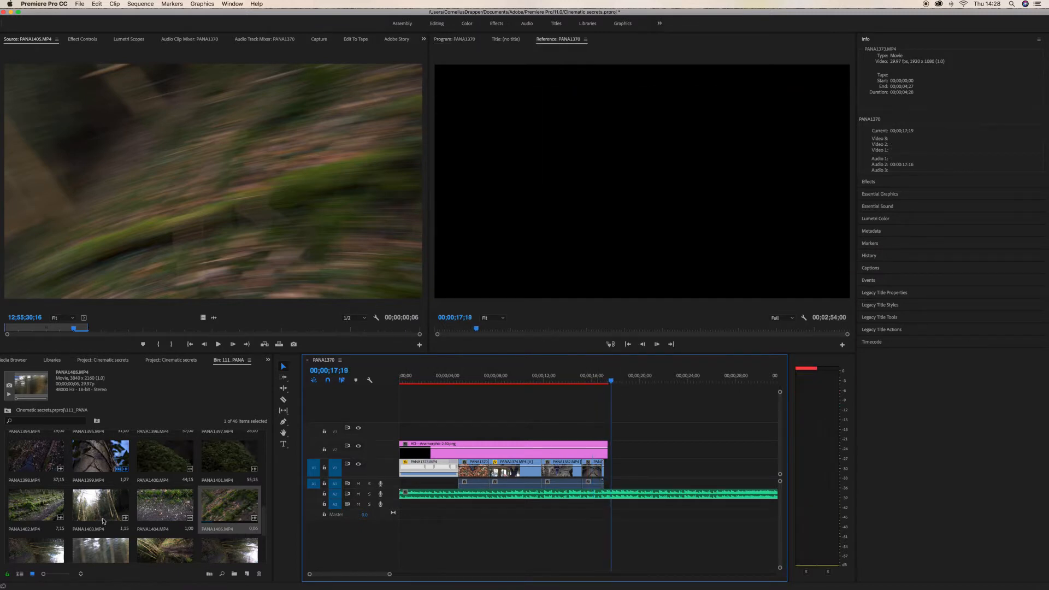
Preview PANA1401.MP4, mark a 2;10-long section starting at 12;54;37;27, and place it after PANA1405.MP4 on Video 1
double_click(236, 452)
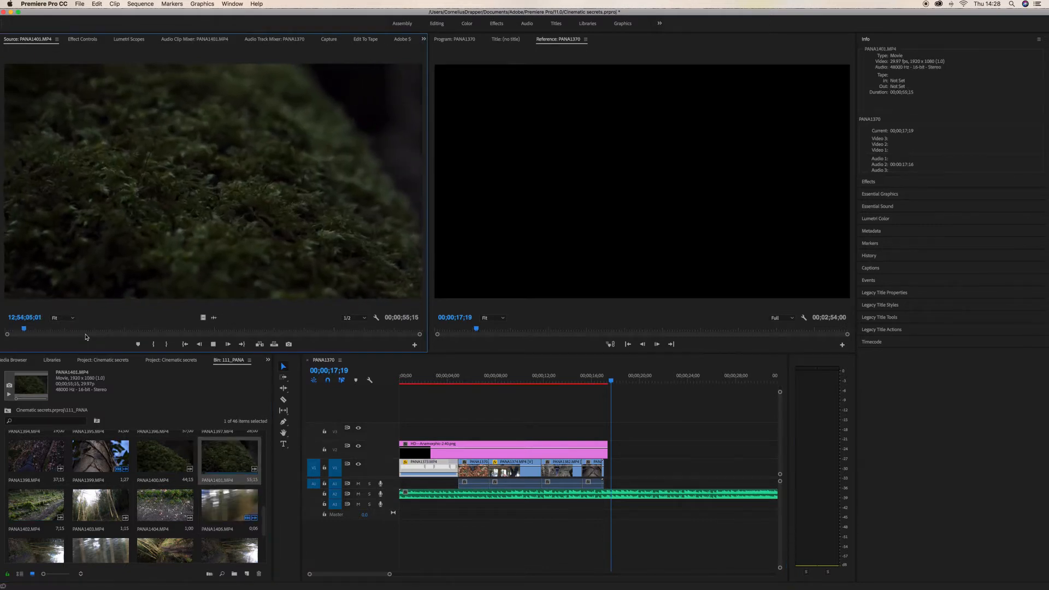
click(134, 328)
click(168, 327)
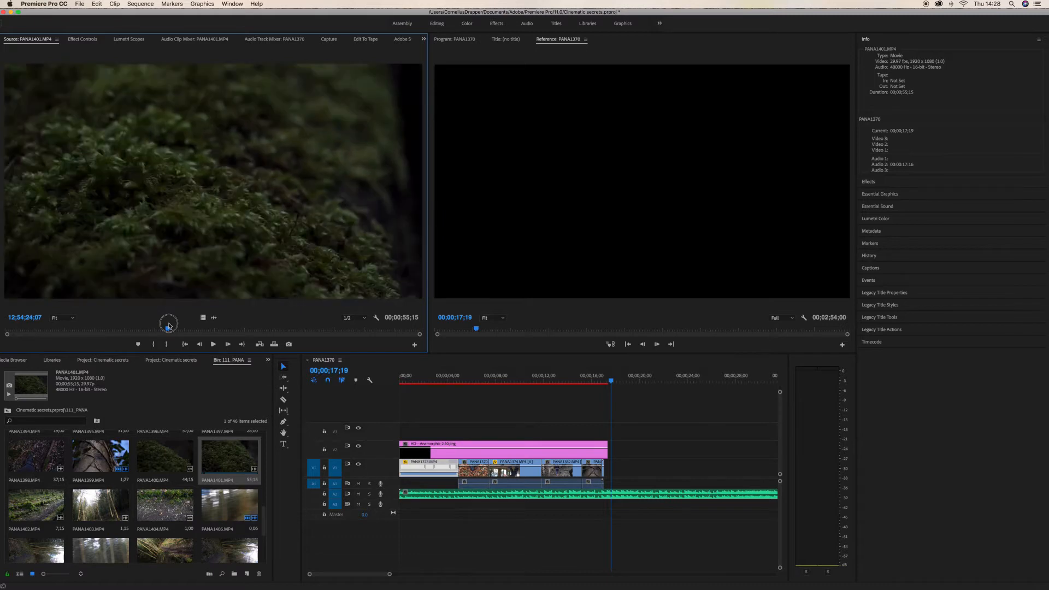
drag(169, 326, 234, 328)
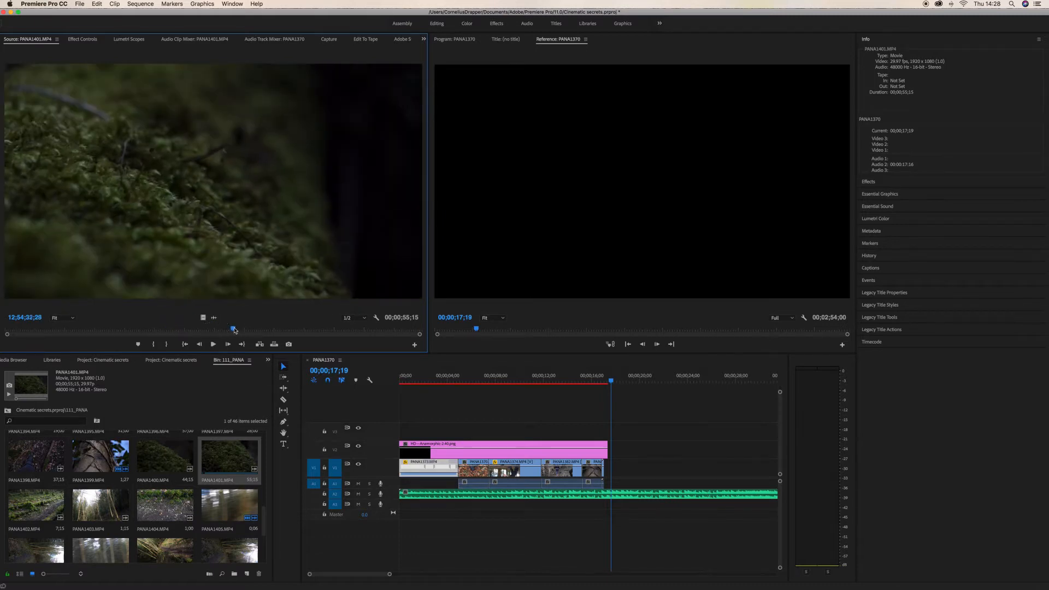
key(space)
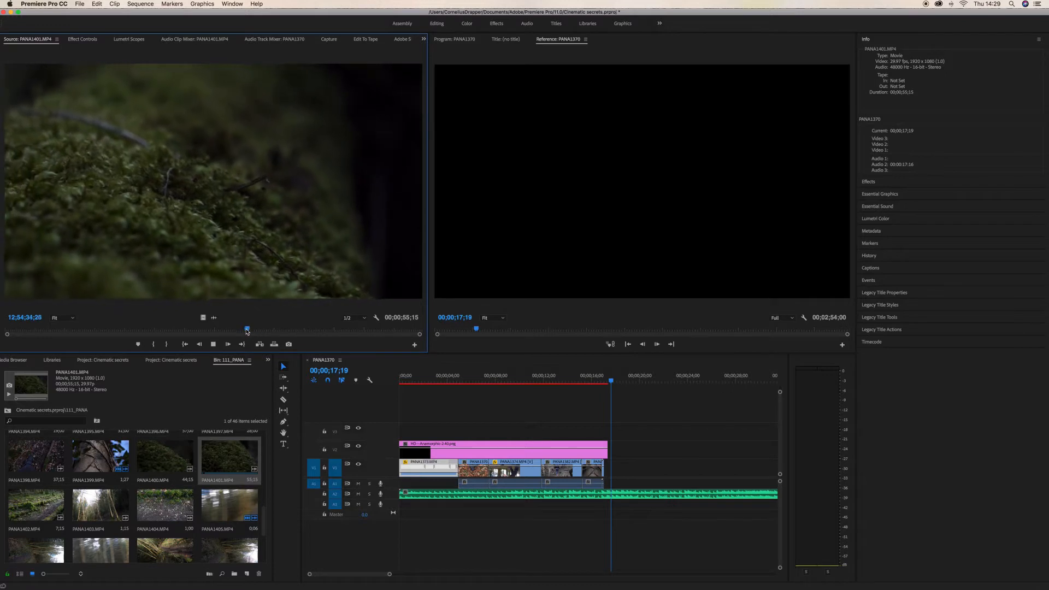
click(253, 329)
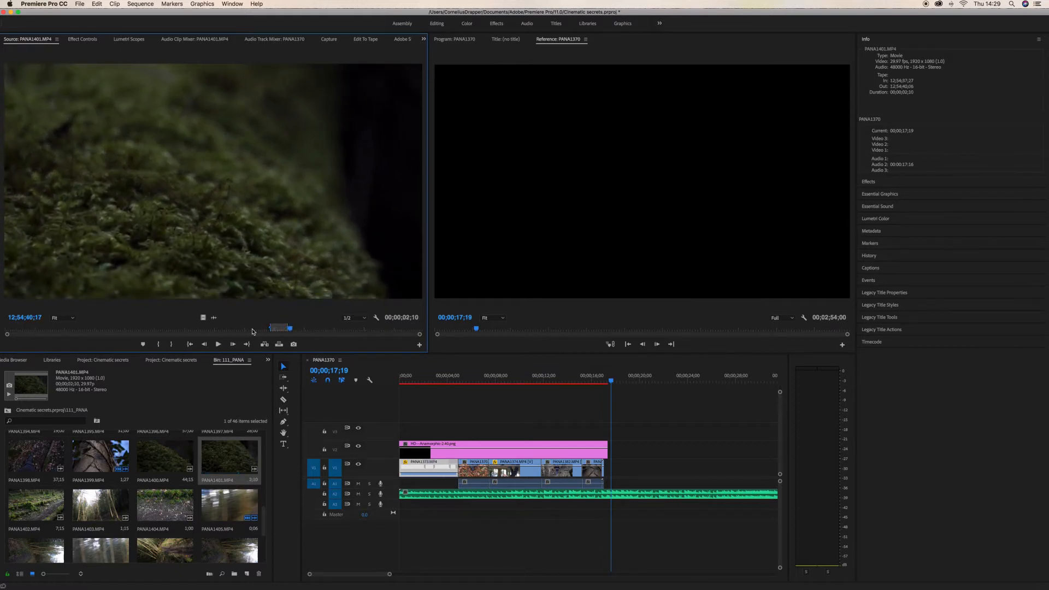
drag(244, 184, 604, 470)
Extend the anamorphic 2.40 letterbox overlay on Video 2 to a duration of 00;00;24;25 and play the added moss shot
drag(621, 446, 697, 446)
key(space)
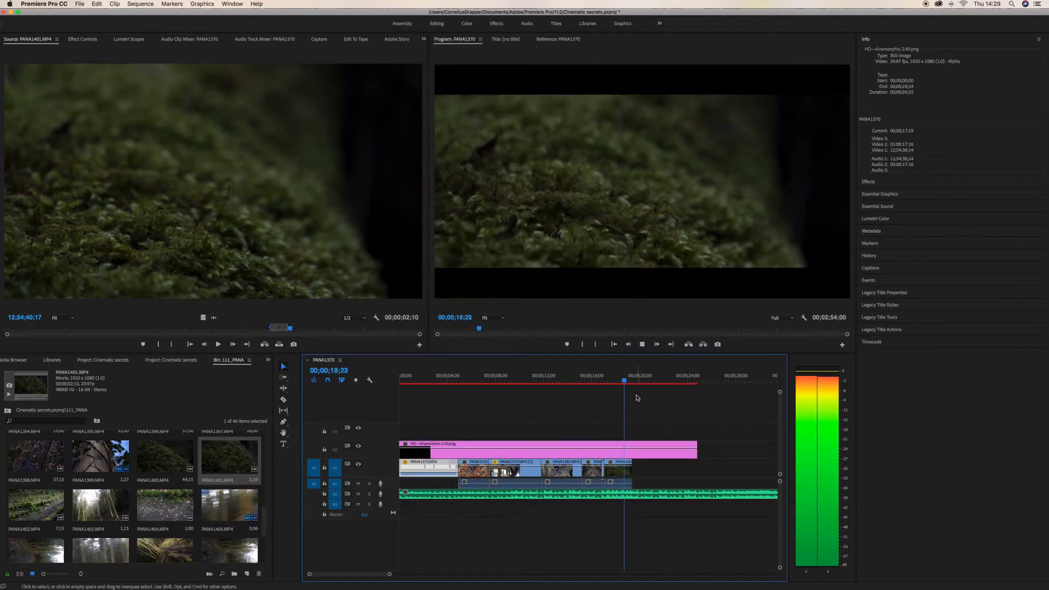
key(space)
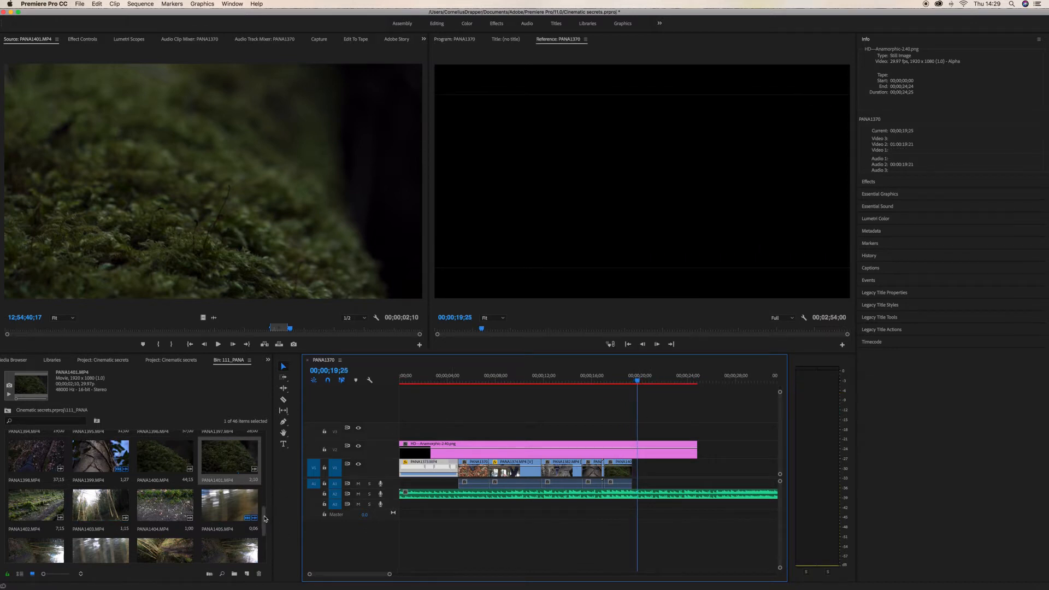
Look through the 111_PANA bin for the next shot, previewing PANA1411.MP4
drag(265, 518, 262, 543)
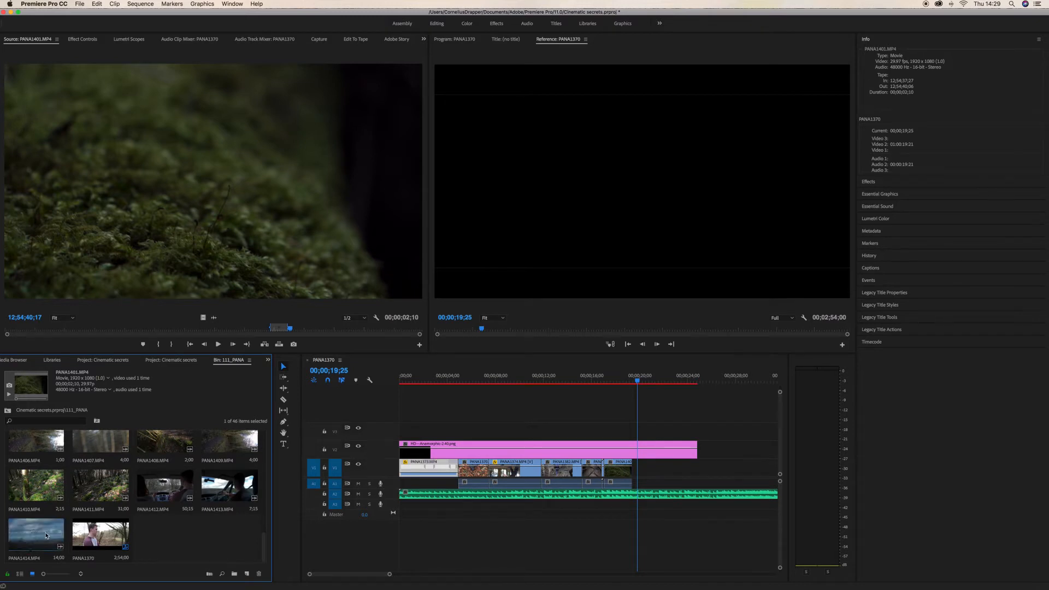
double_click(81, 490)
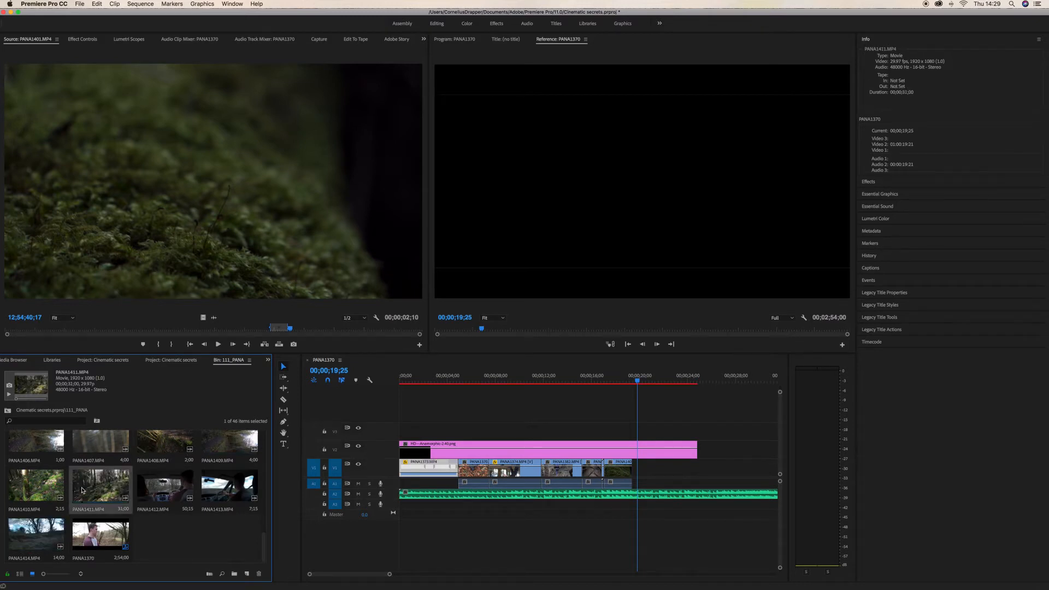
key(space)
click(180, 328)
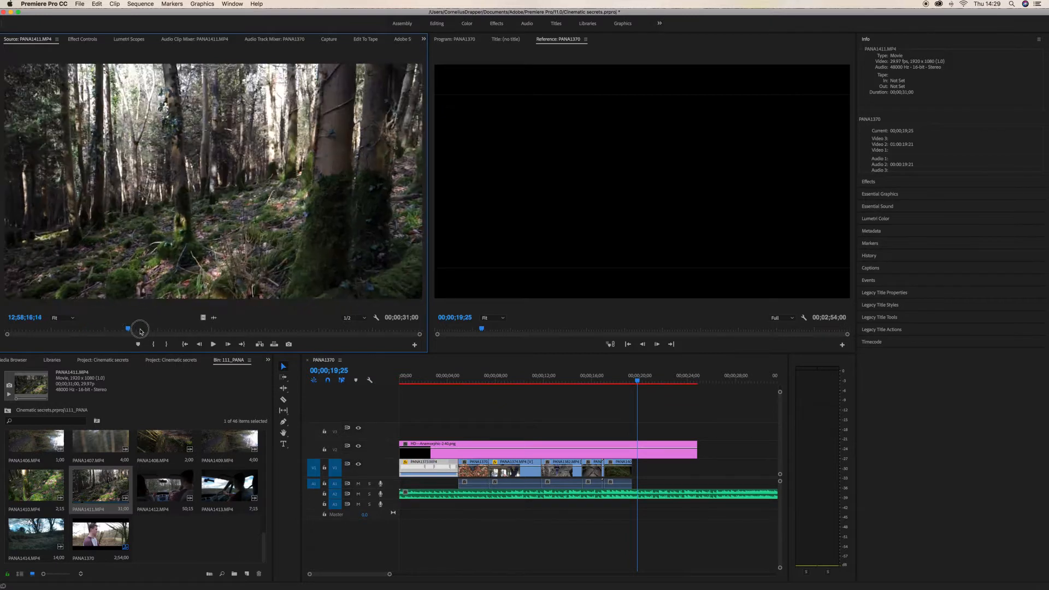
key(space)
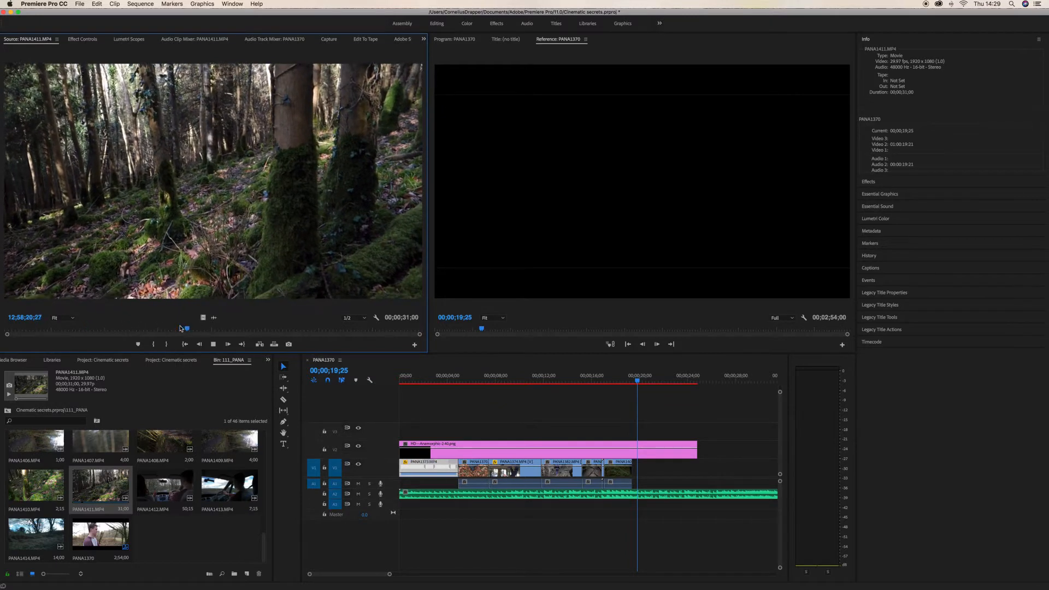
drag(265, 554, 262, 463)
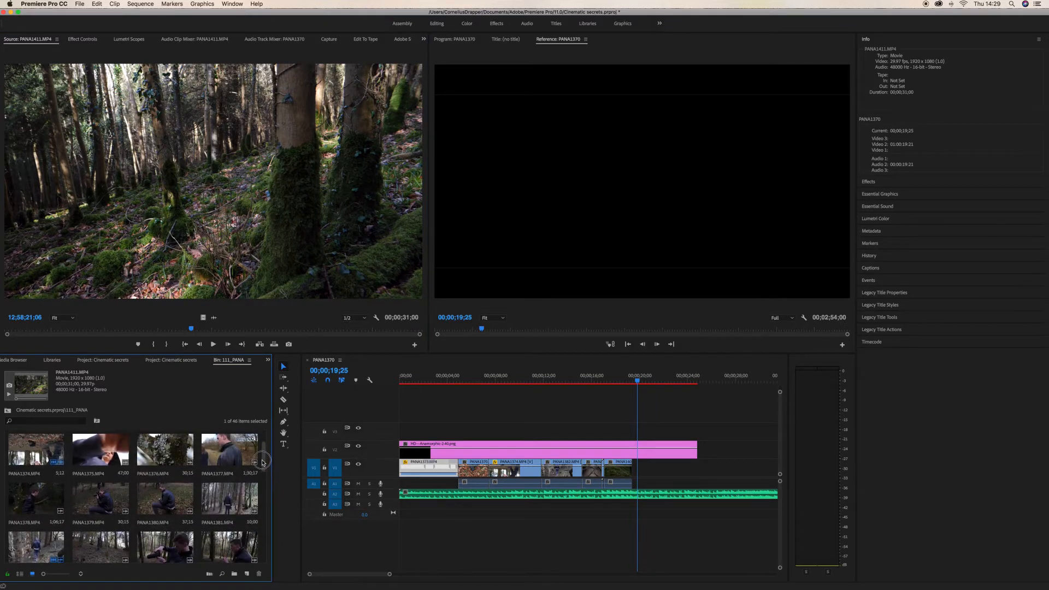
Replay the last cuts and apply the Warp Stabilizer VFX effect to the PANA1401.MP4 moss shot at the end of Video 1
drag(639, 381, 577, 386)
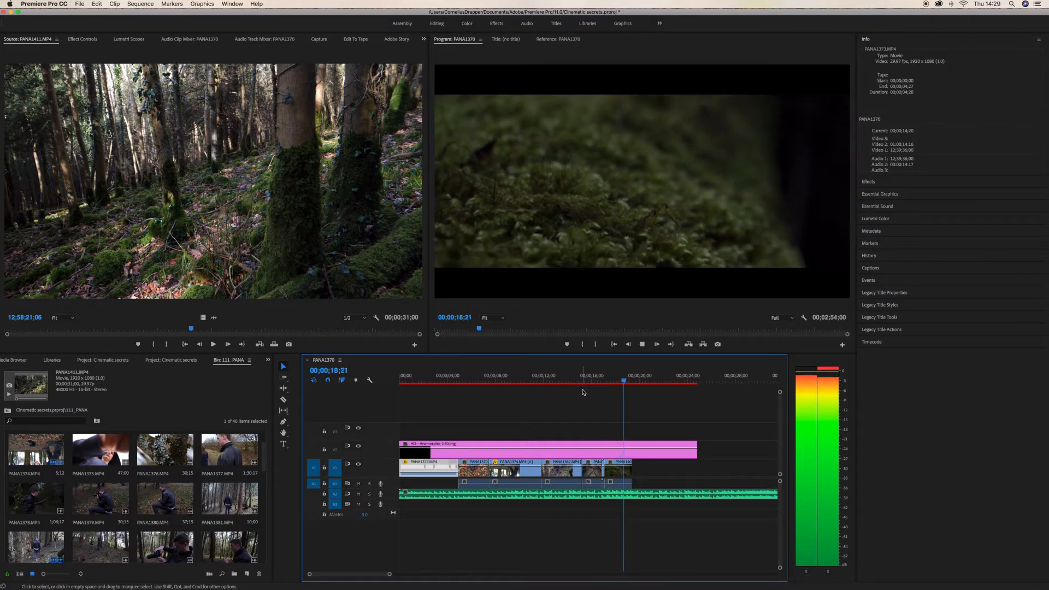
key(space)
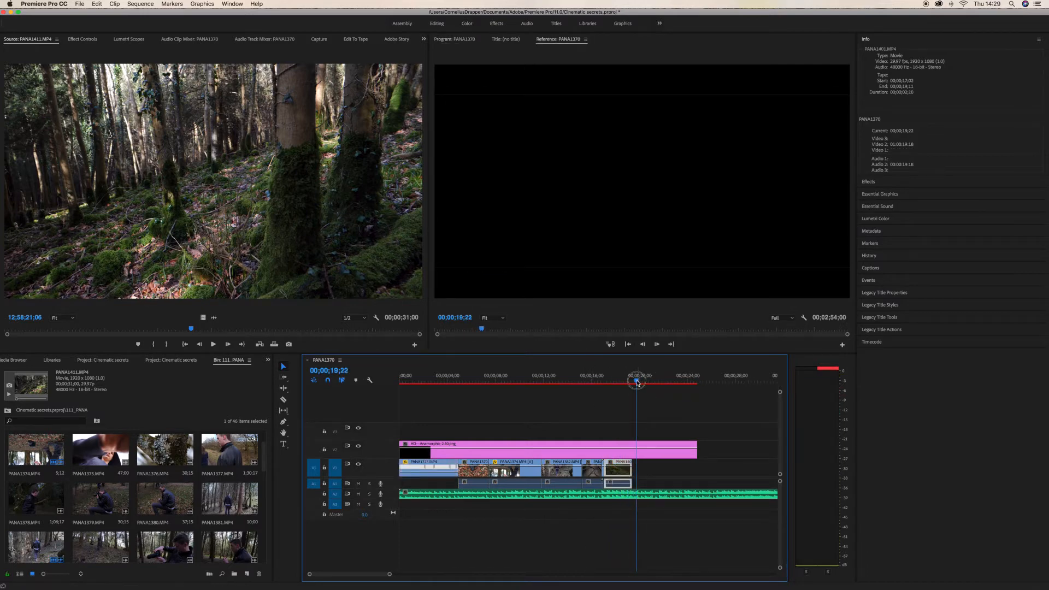
drag(637, 382, 617, 380)
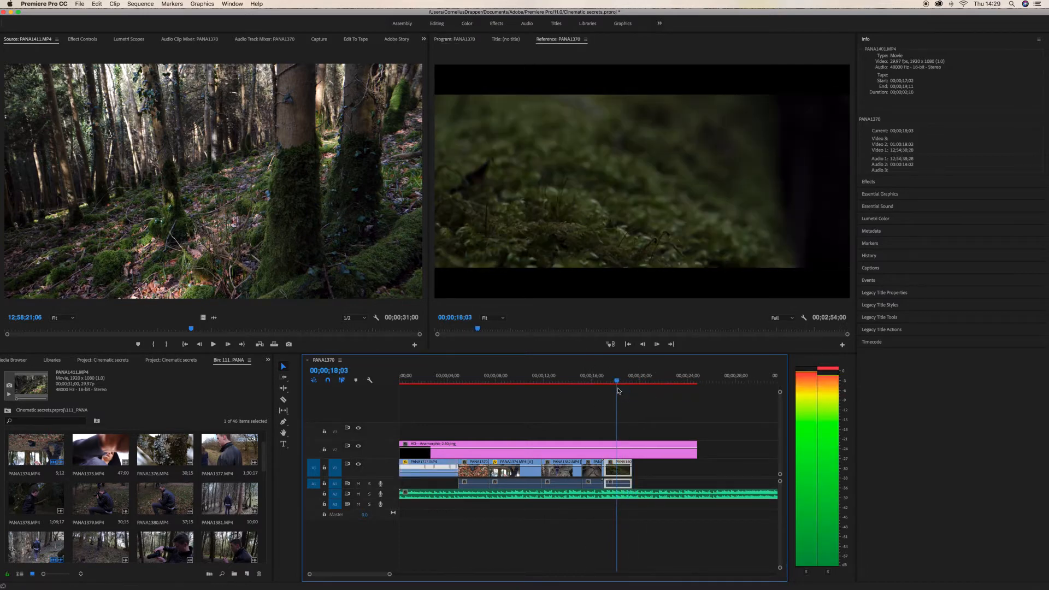
click(873, 182)
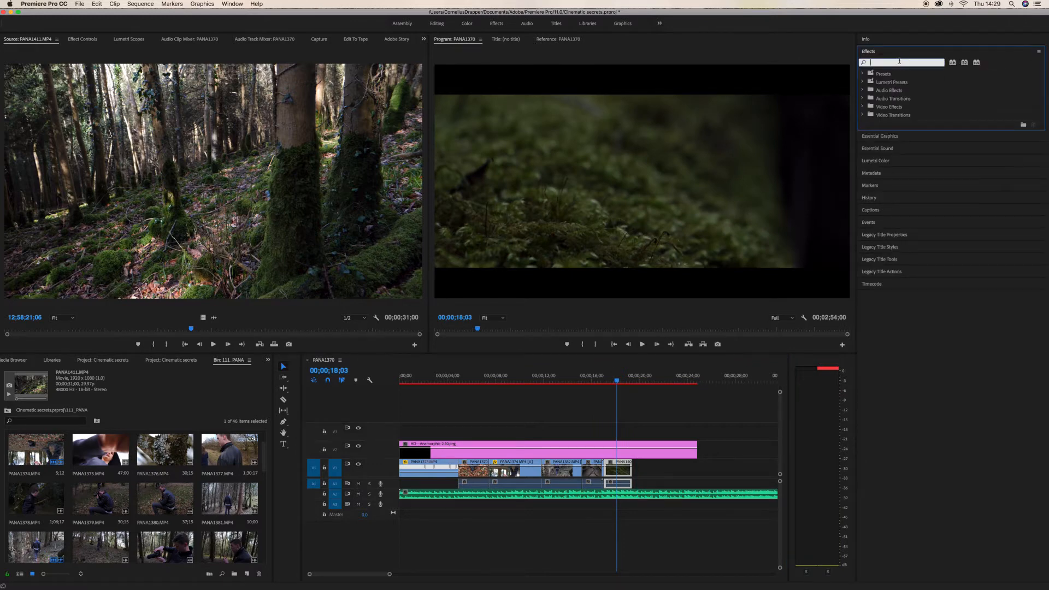
text(war)
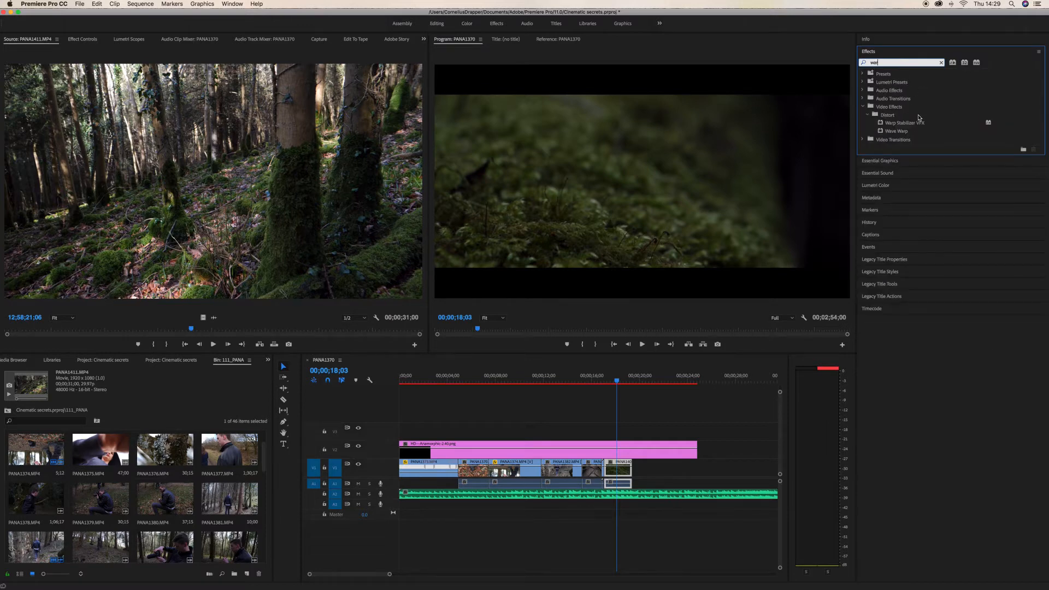
click(918, 124)
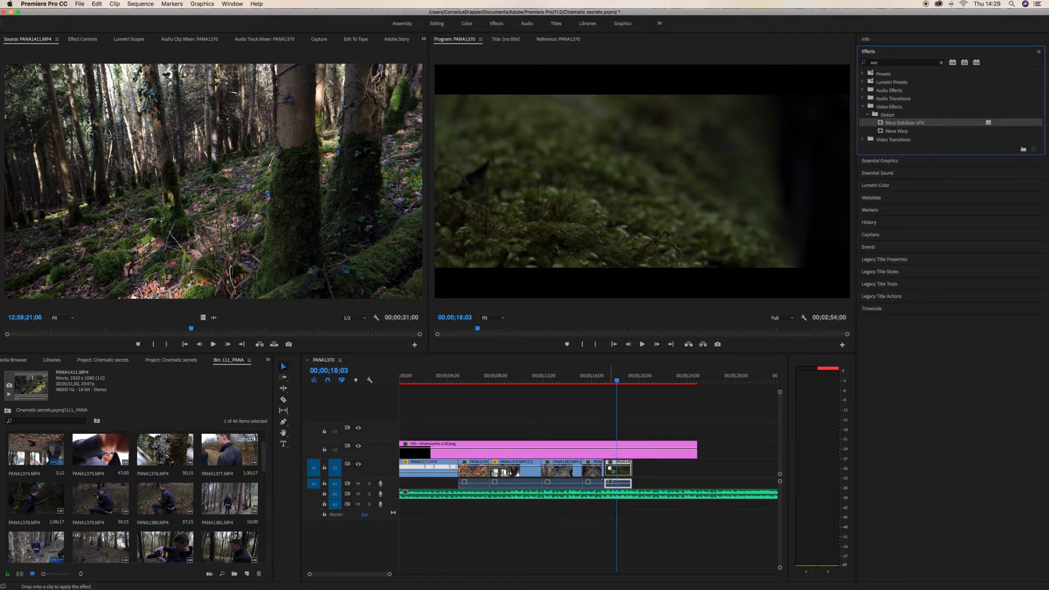
drag(611, 469, 613, 469)
Replay the sequence from just before the moss shot through its end
drag(616, 383, 599, 384)
key(space)
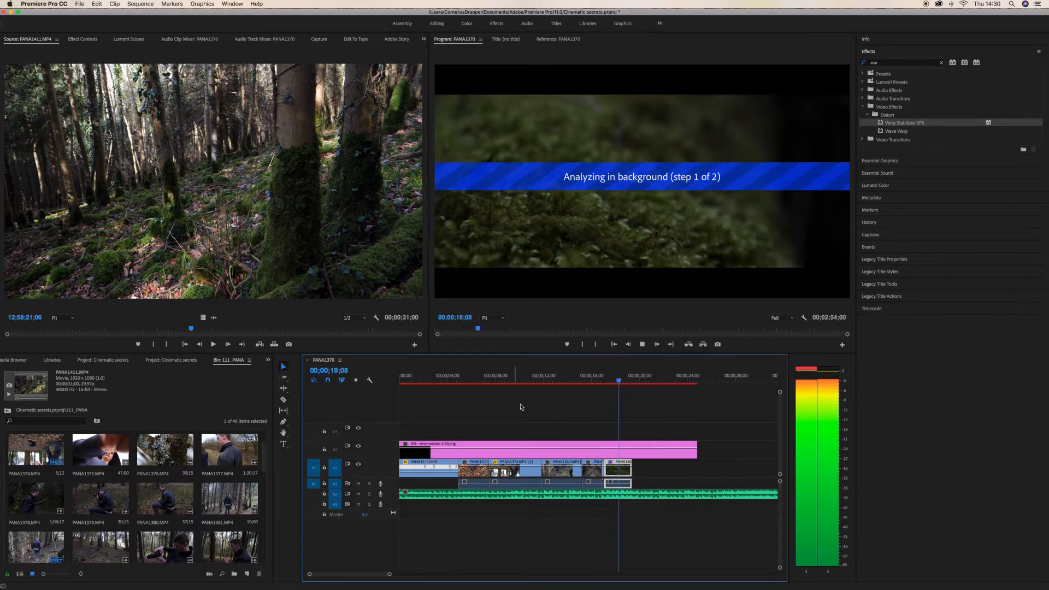
key(space)
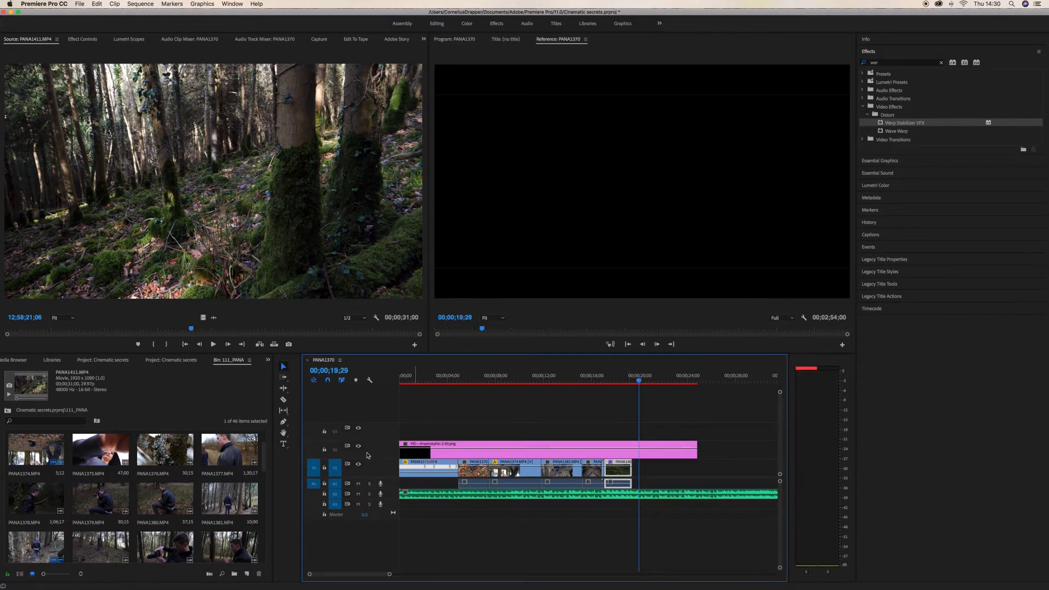
Look through the 111_PANA bin for the next shot, previewing PANA1379.MP4 and PANA1380.MP4
drag(262, 460, 263, 461)
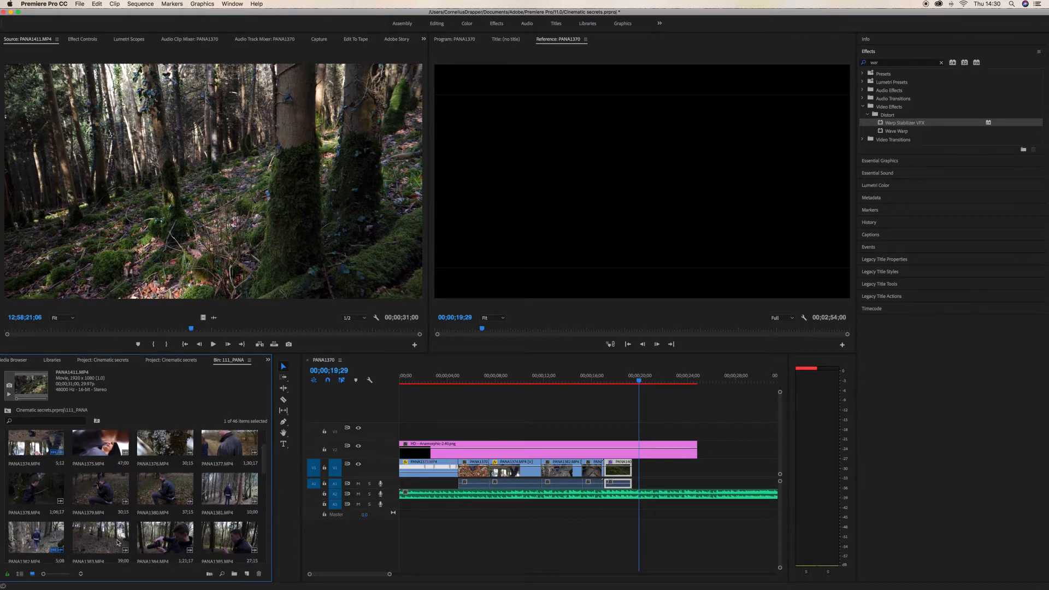
double_click(107, 488)
key(space)
double_click(156, 492)
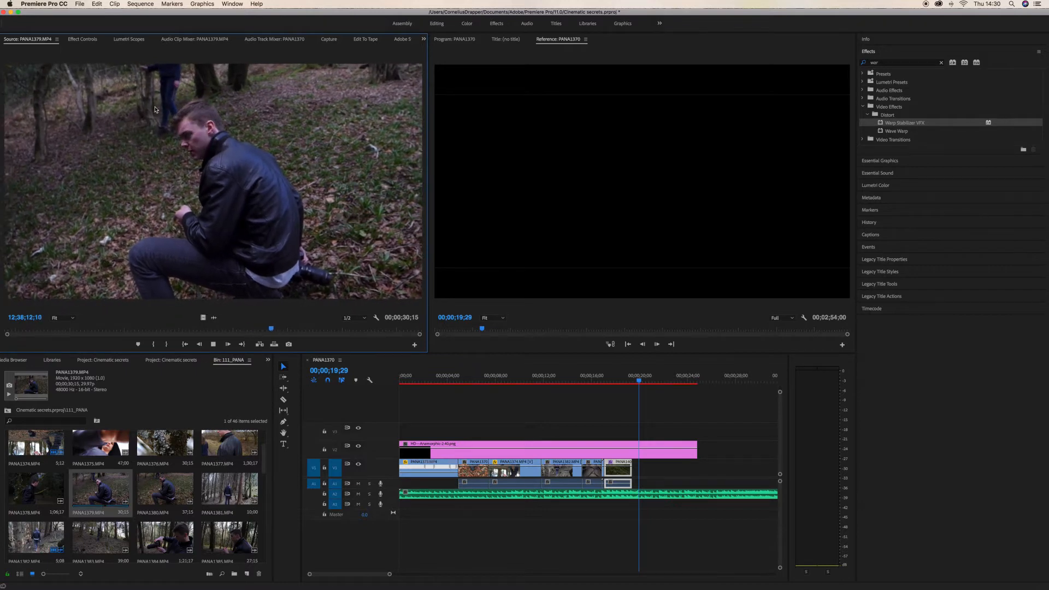
key(space)
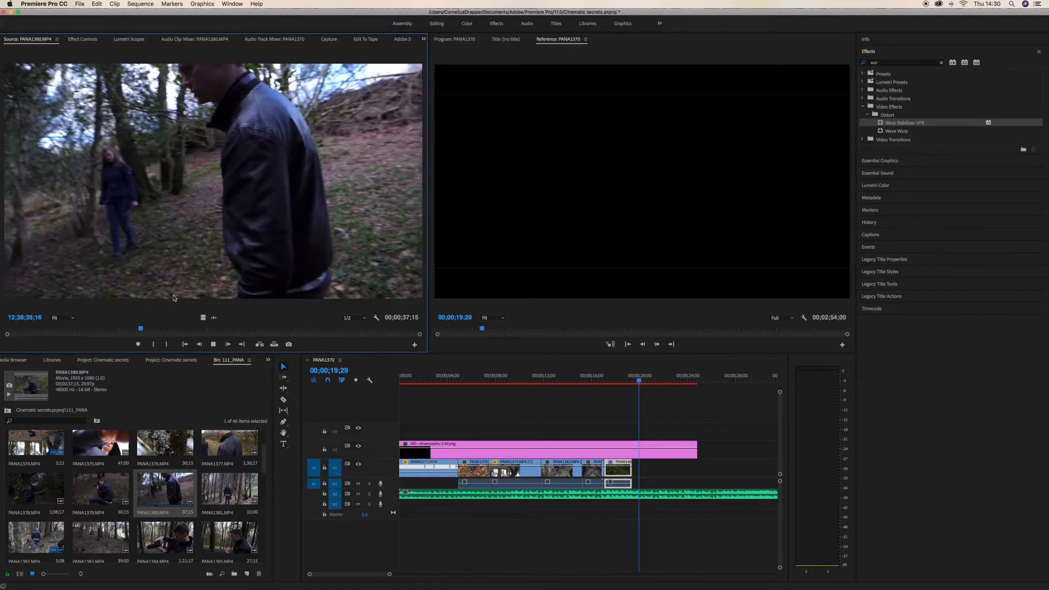
drag(163, 331, 4, 342)
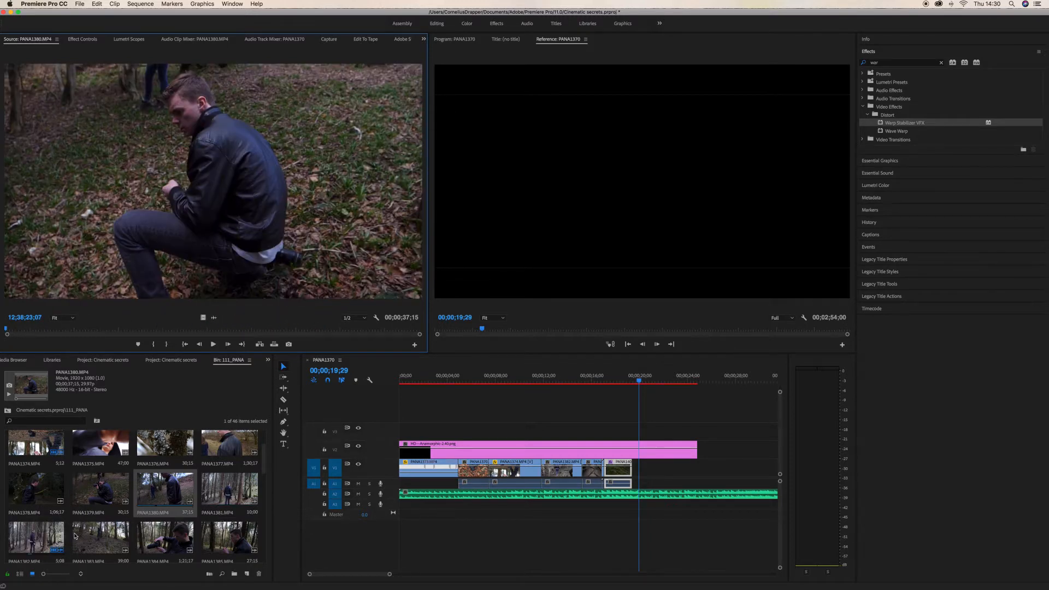
click(262, 470)
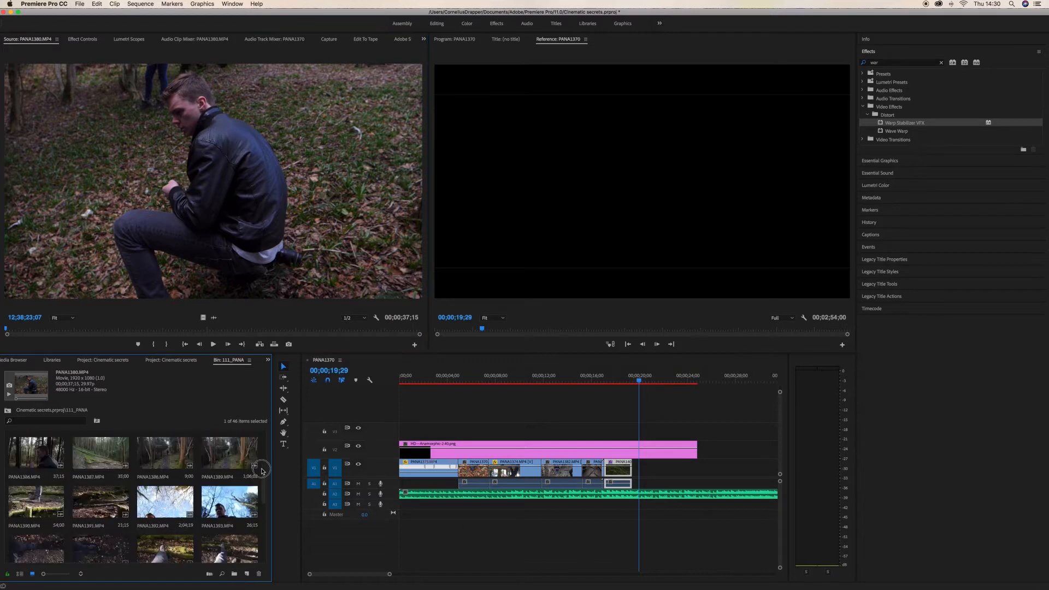
drag(265, 486, 267, 480)
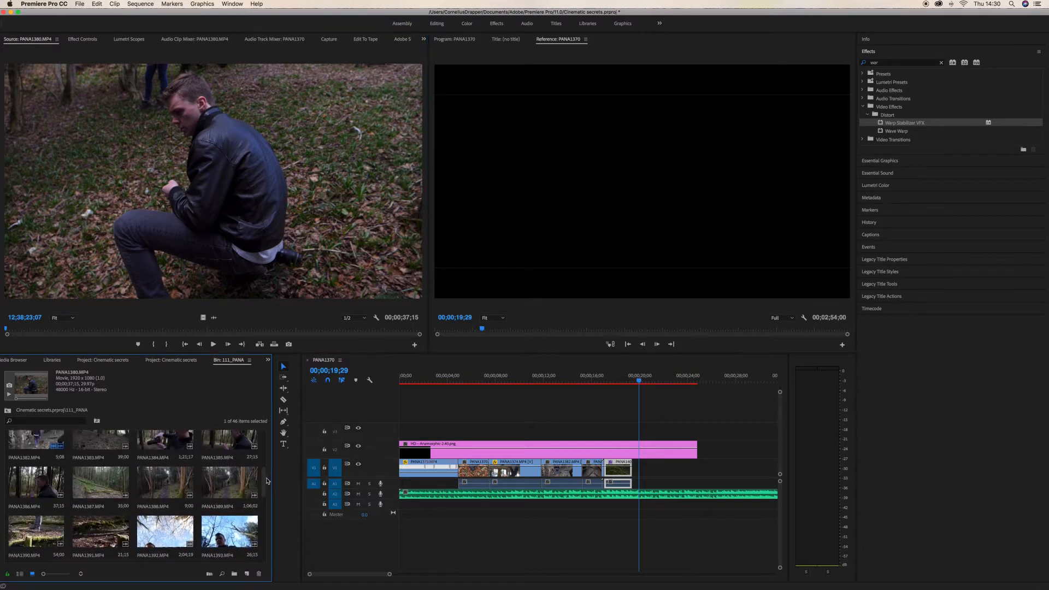
drag(264, 480, 254, 476)
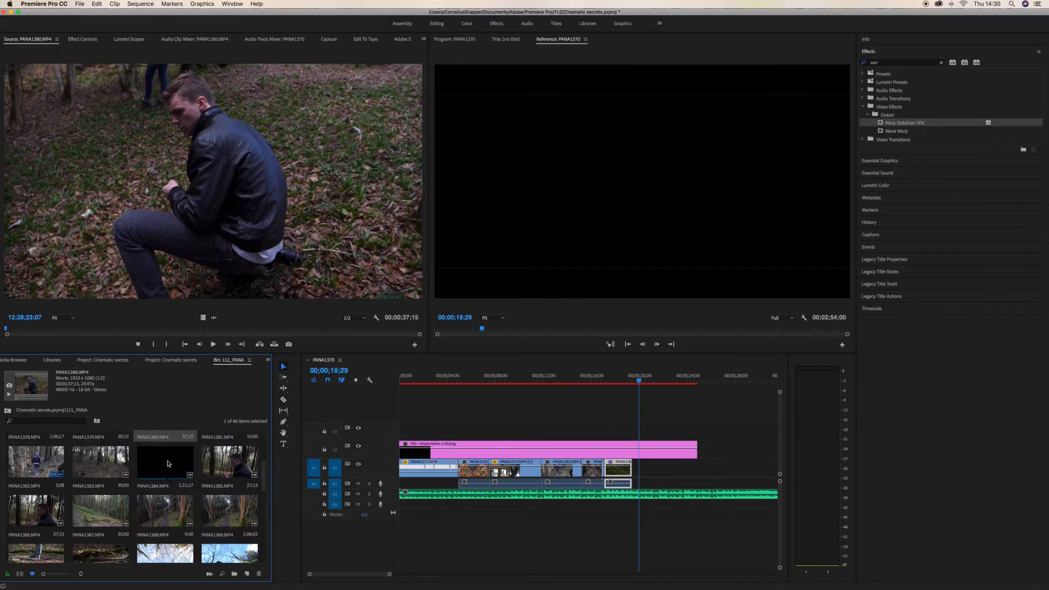
Mark a 00;00;09;14 range of PANA1385.MP4 showing the camera being raised and add it to Video 1 after the moss shot
double_click(223, 458)
key(space)
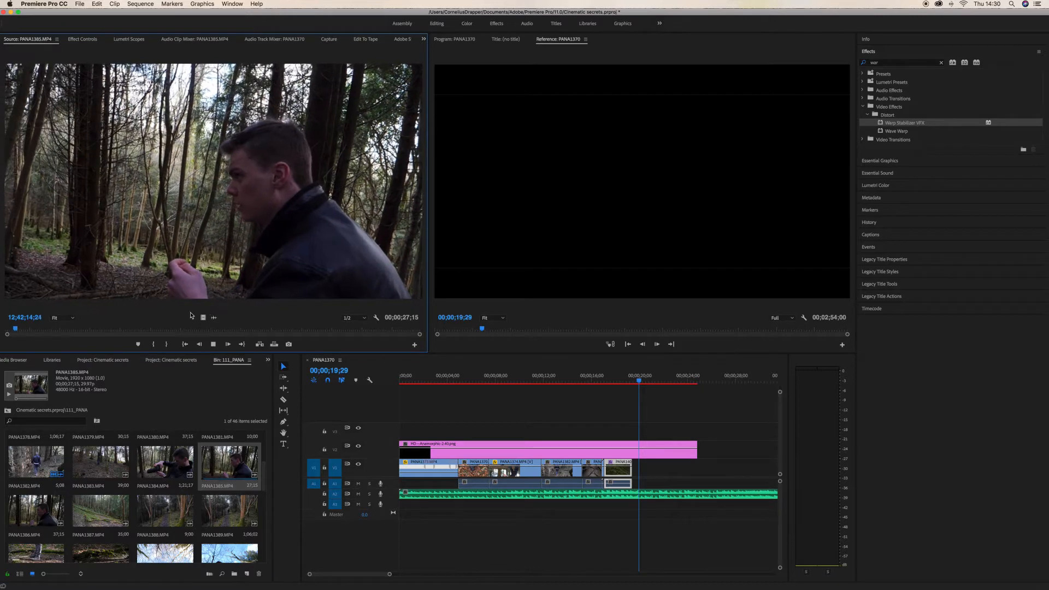
click(99, 327)
drag(98, 326, 29, 330)
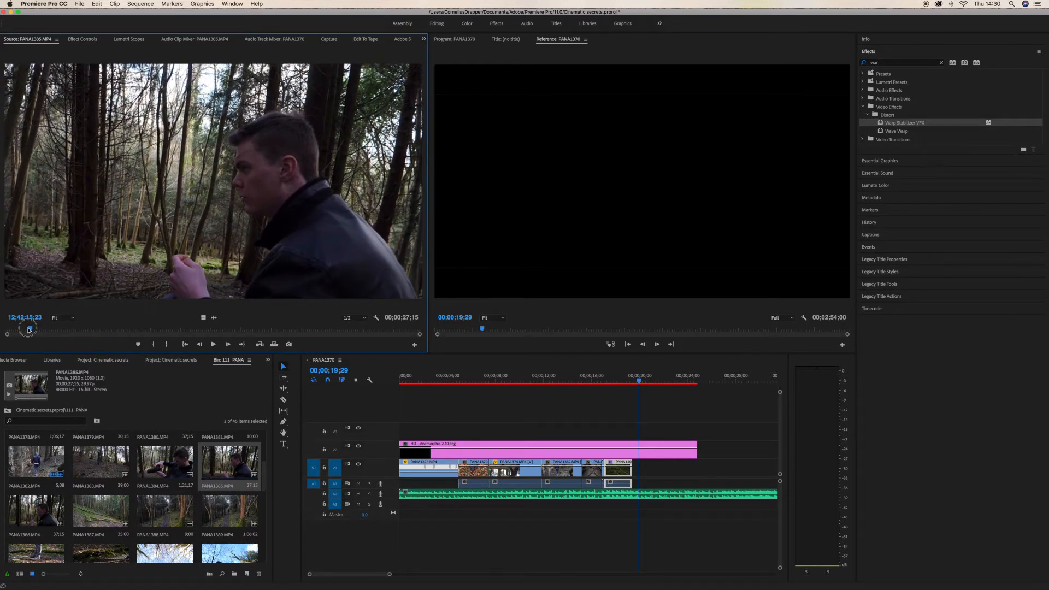
key(i)
key(space)
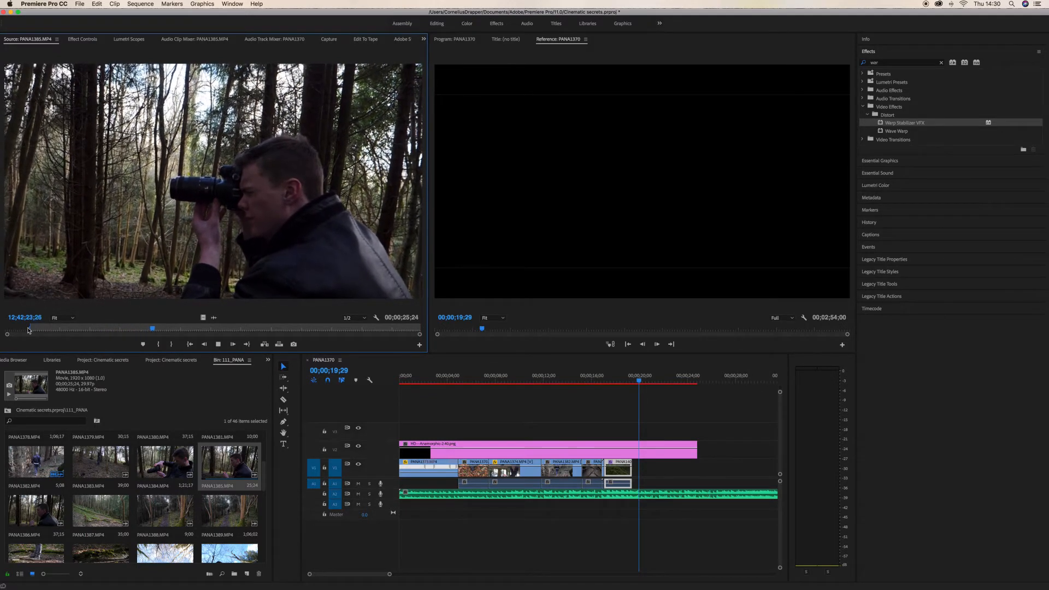
key(o)
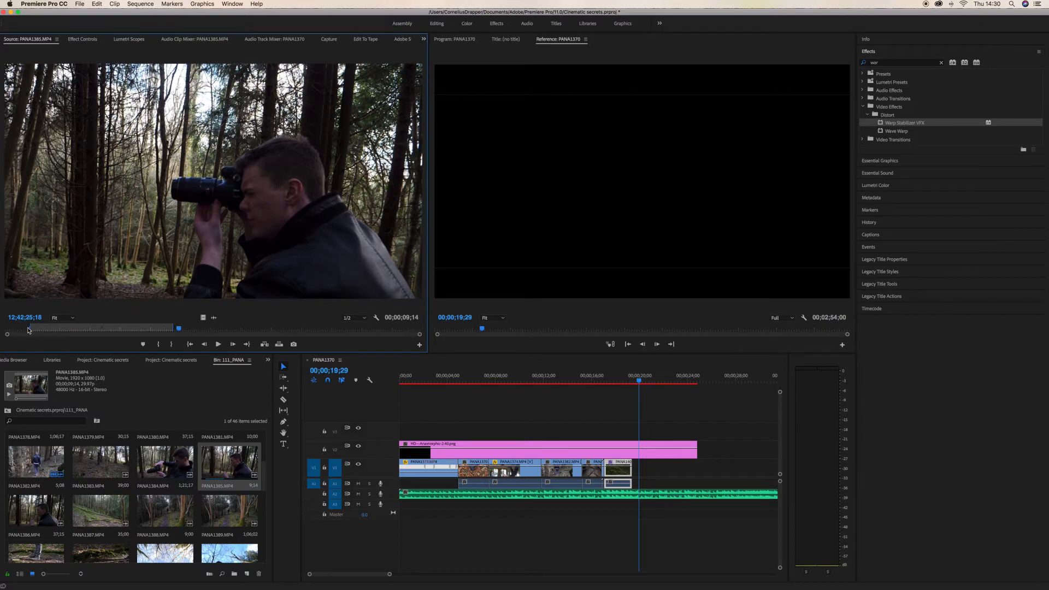
drag(205, 196, 643, 458)
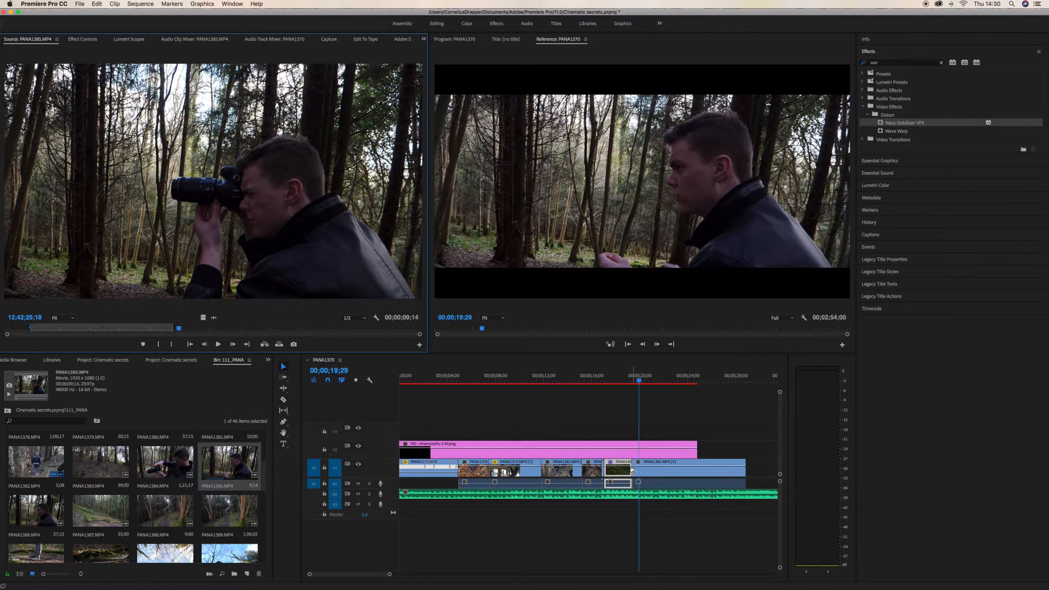
Play the added PANA1385.MP4 shot and extend the anamorphic 2.40 letterbox overlay on Video 2 beyond that clip's end
key(space)
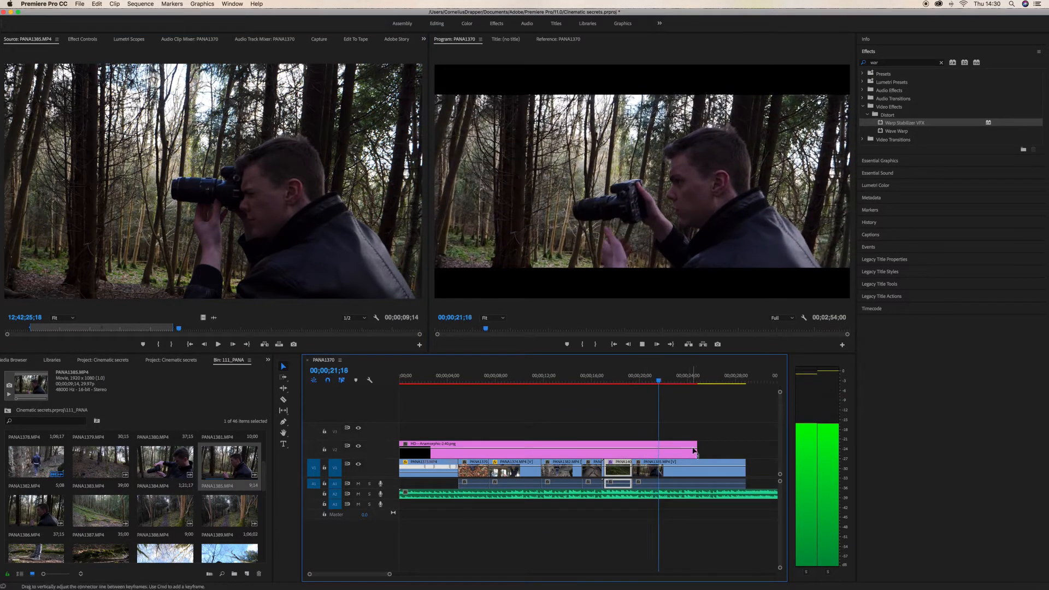
drag(695, 442, 776, 441)
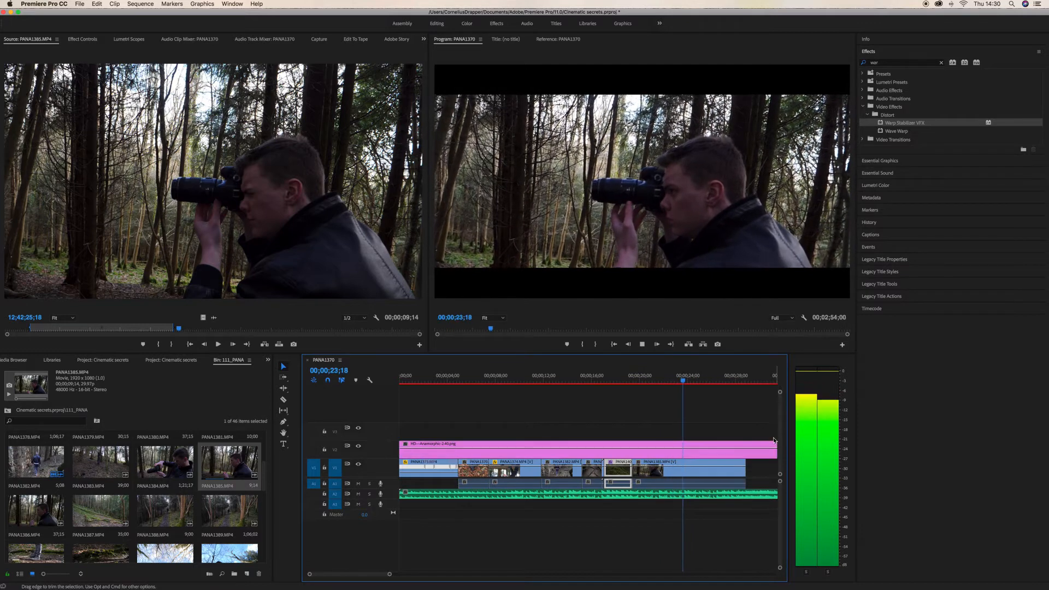
key(space)
key(space)
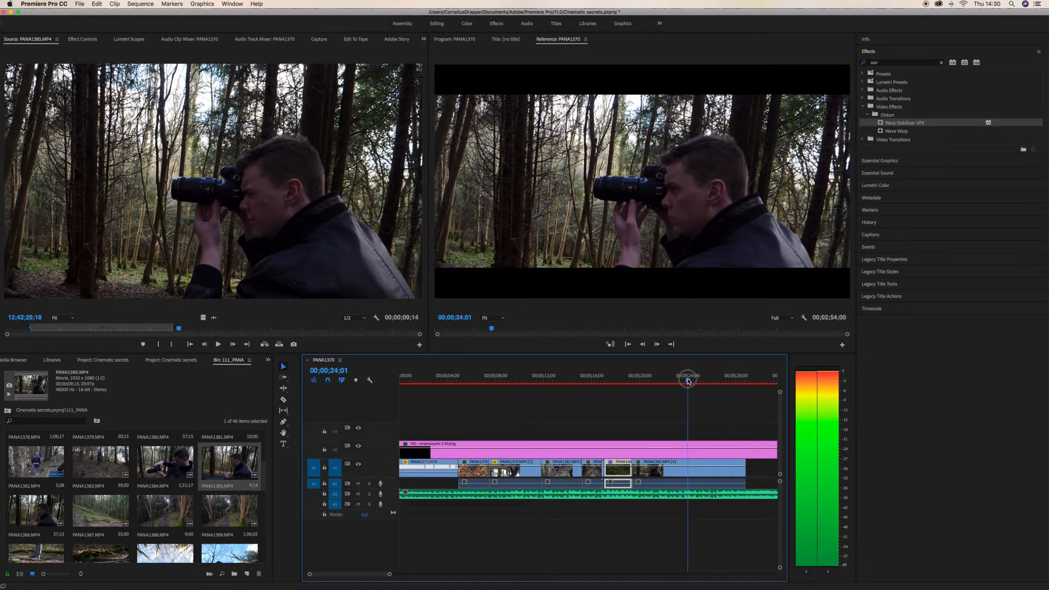
Replay the cut into PANA1385.MP4 and trim that clip's end to 00;00;23;11
click(631, 381)
key(space)
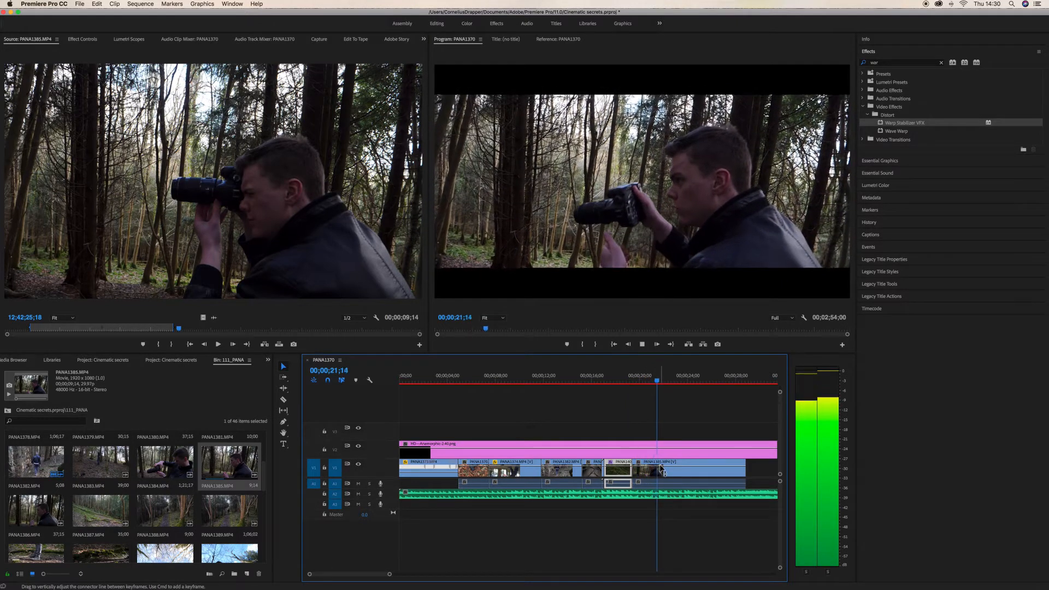
key(space)
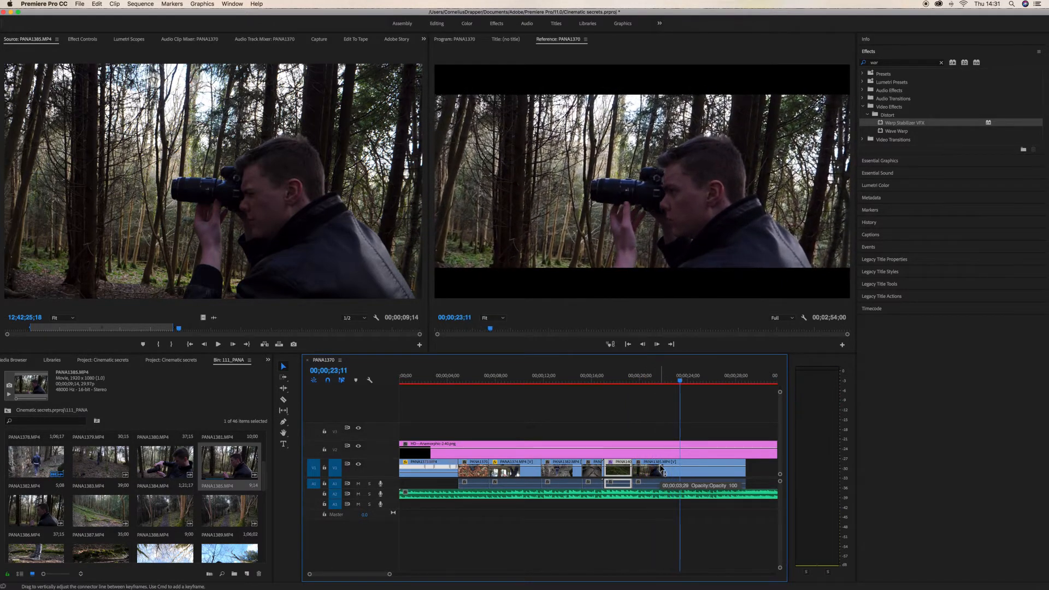
drag(738, 463, 679, 468)
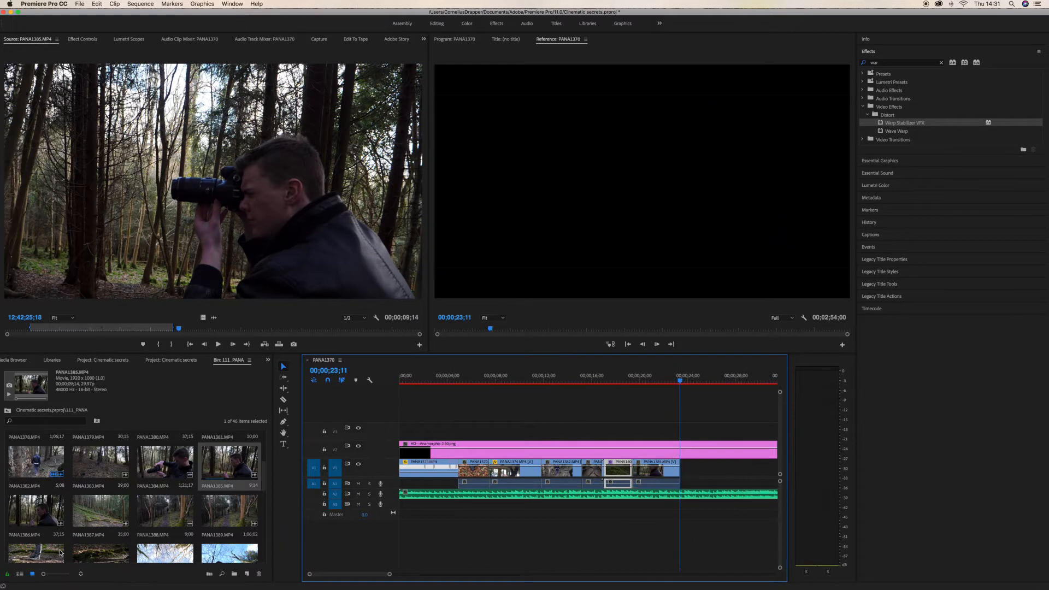
Preview PANA1386.MP4 and look through the bin for another shot
double_click(19, 516)
key(space)
drag(20, 515, 52, 508)
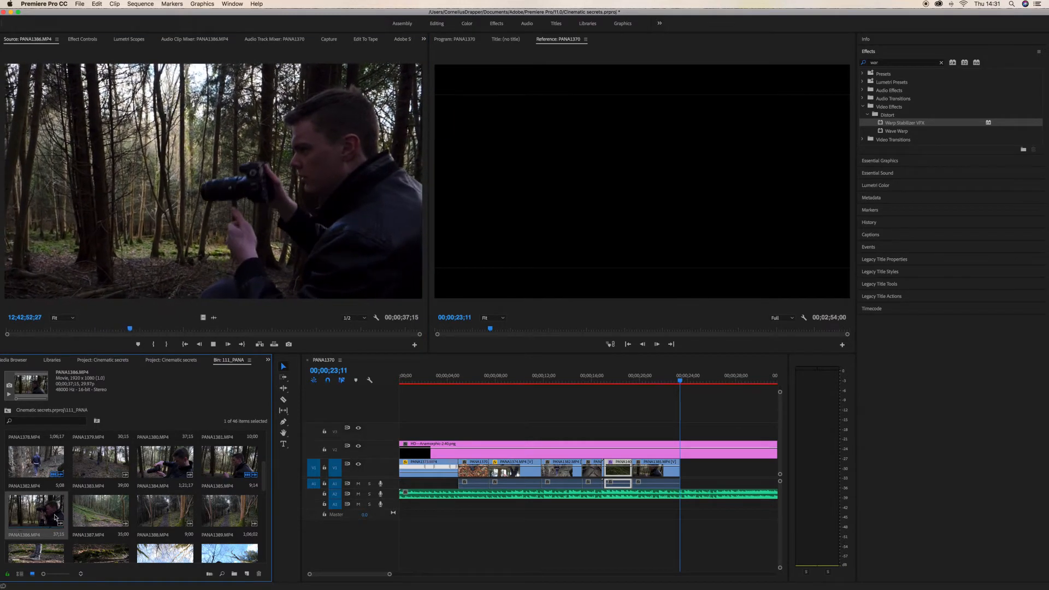
scroll(257, 477, up, 5)
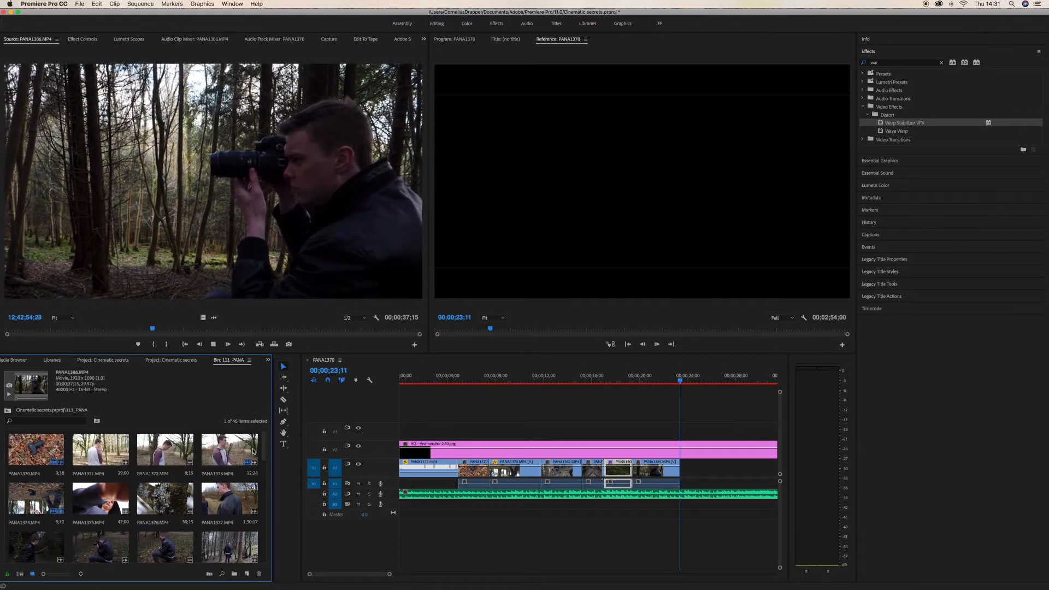
drag(264, 447, 264, 479)
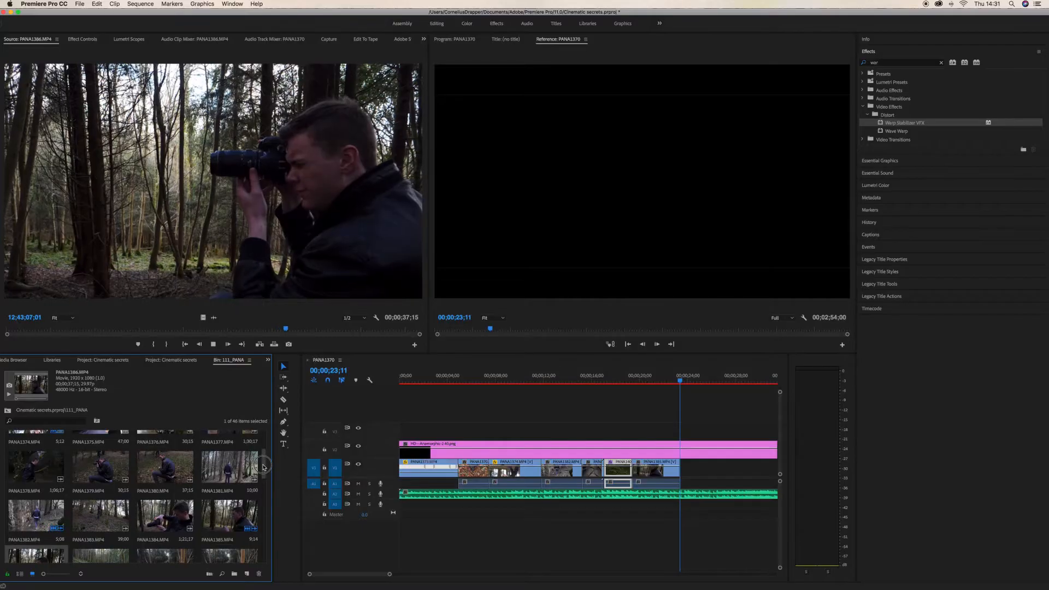
click(212, 218)
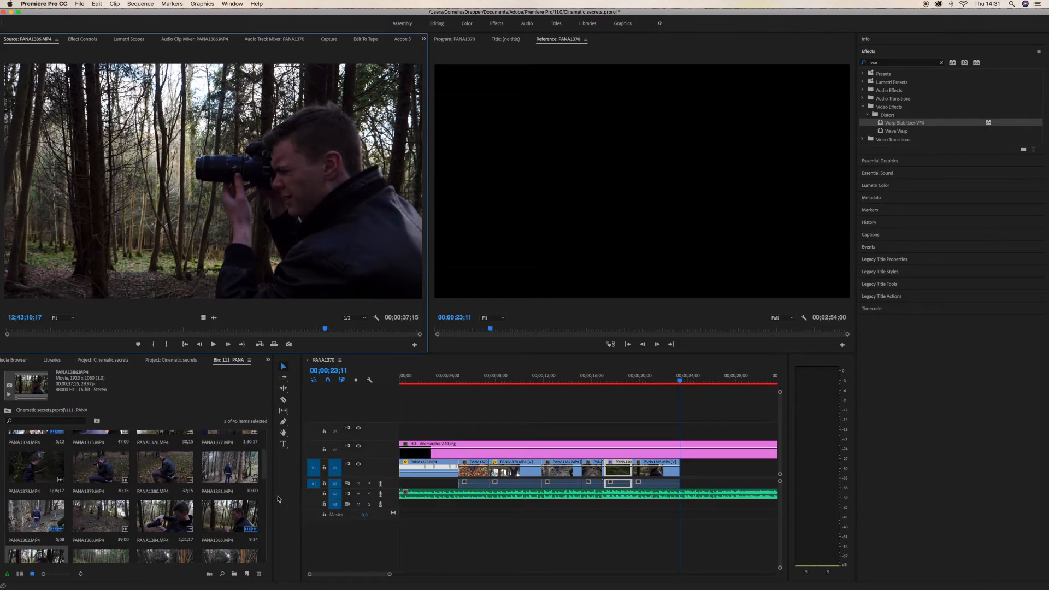
Mark a 00;00;05;23 range of the forest path shot PANA1389.MP4 and add it to Video 1 after PANA1385.MP4
drag(265, 464, 264, 476)
double_click(234, 509)
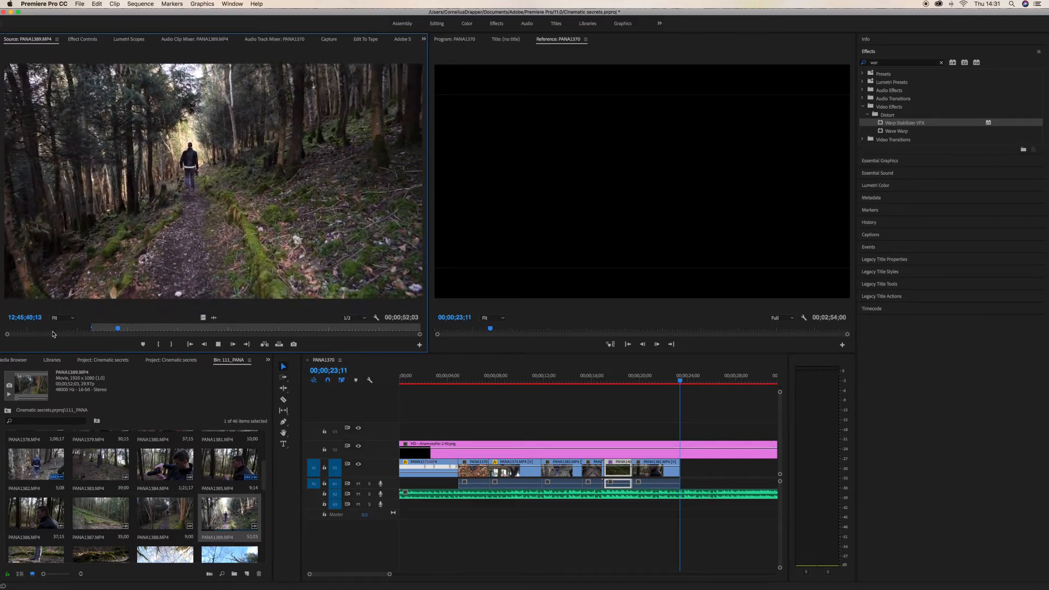
key(o)
key(space)
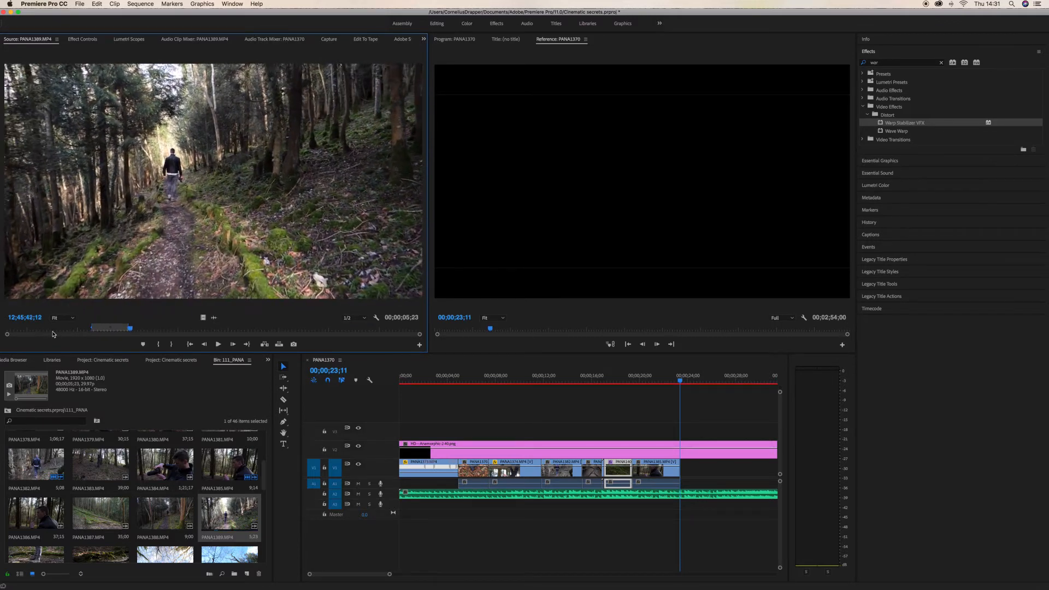
drag(213, 182, 679, 469)
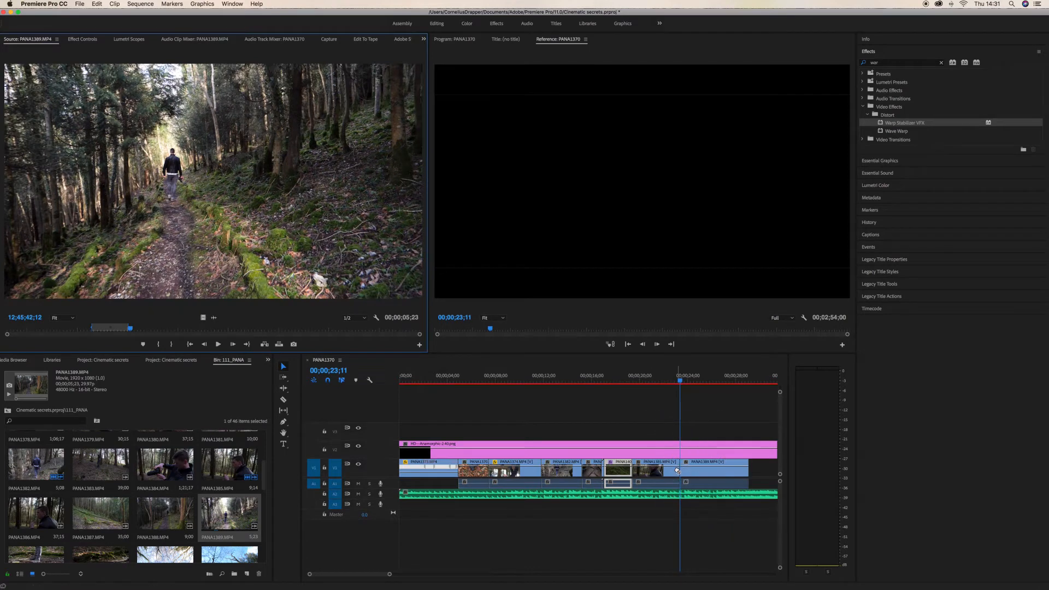
Replay the cut into the PANA1389.MP4 forest path shot and trim its end to 00;00;26;09 to match the music
key(space)
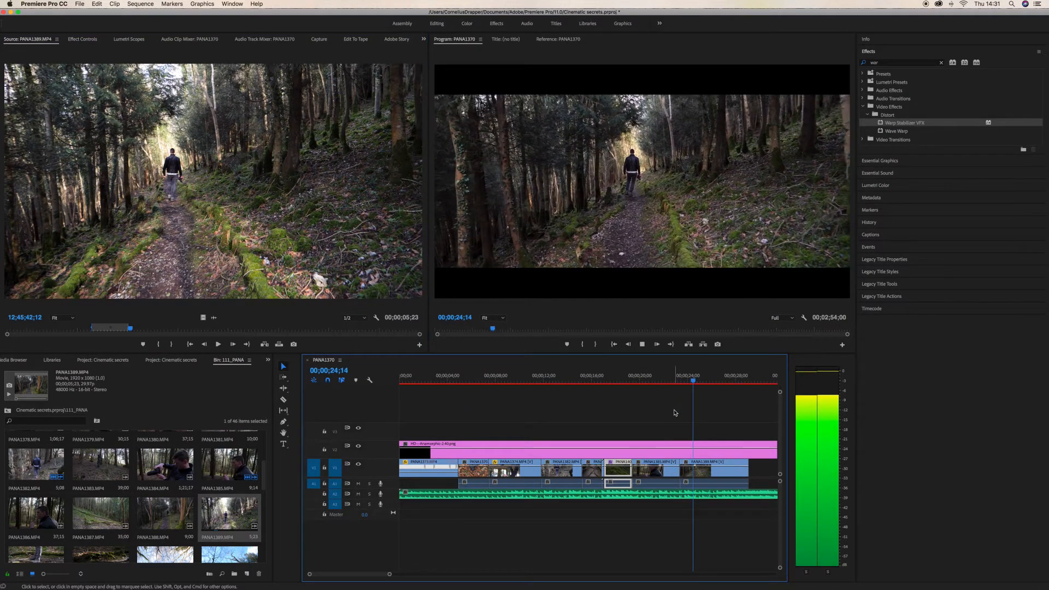
key(space)
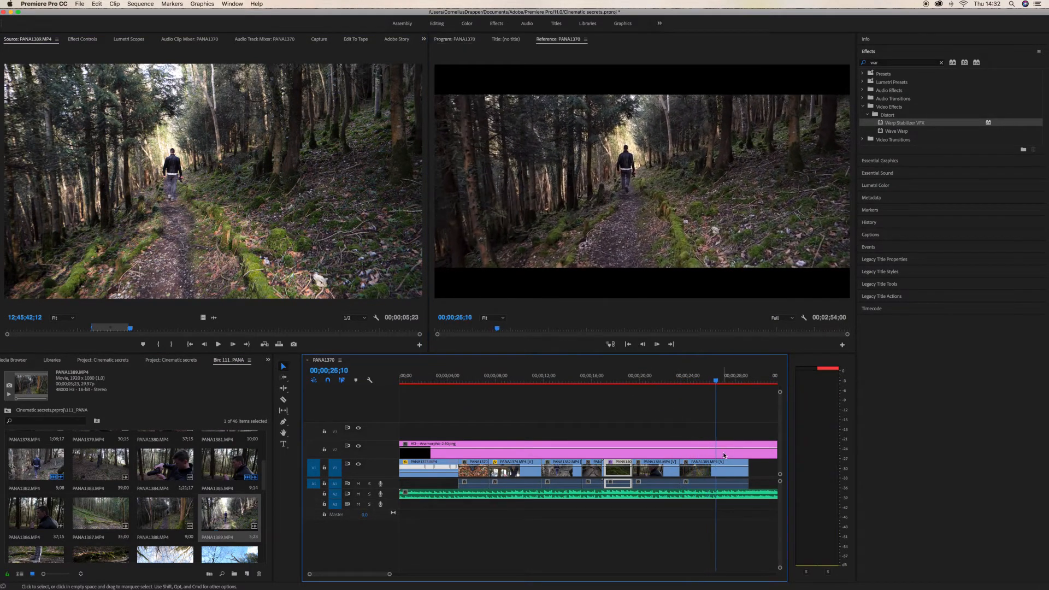
drag(715, 379, 663, 382)
key(space)
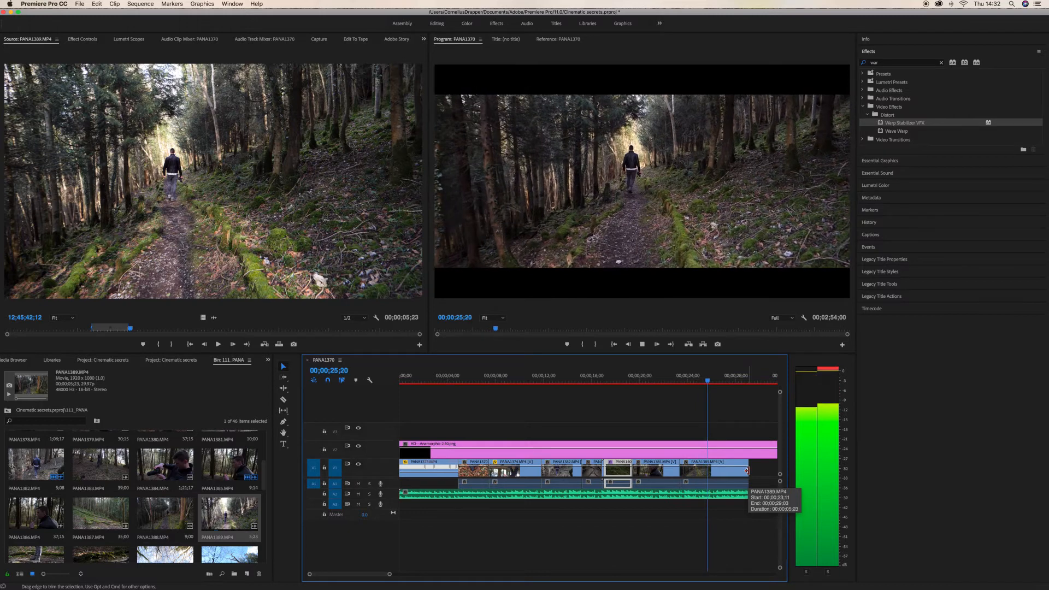
key(space)
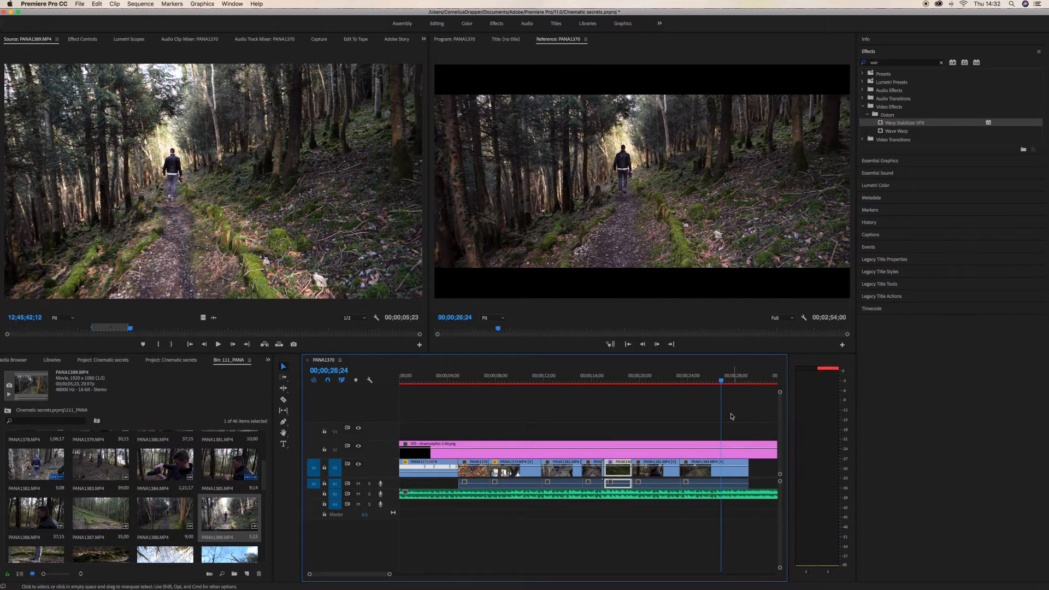
drag(721, 383, 708, 382)
key(space)
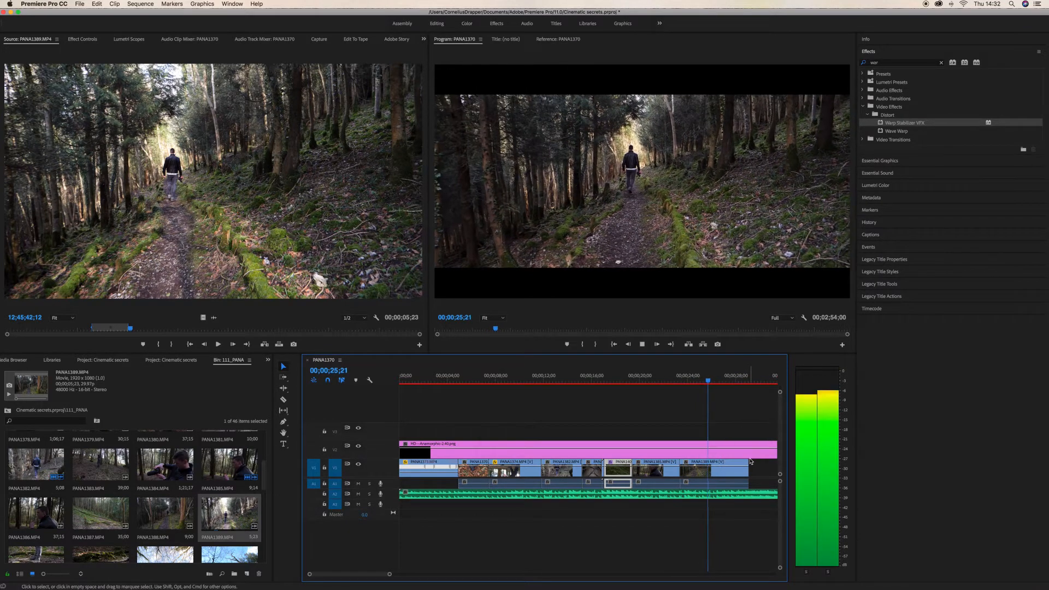
key(space)
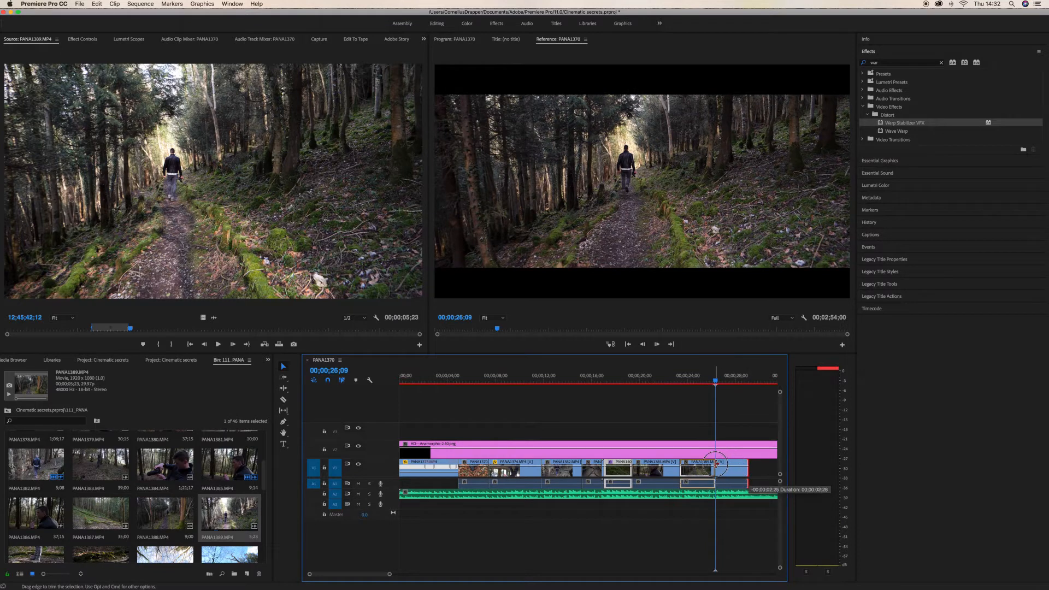
drag(717, 464, 716, 464)
key(space)
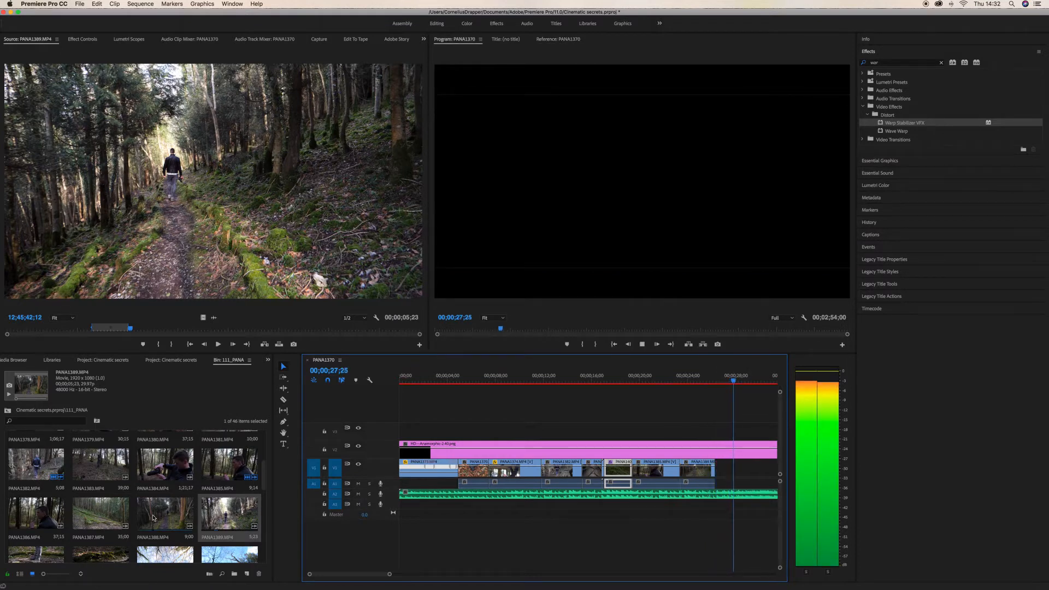
key(space)
Look through the bin for the looking-down-at-the-feet shot PANA1397.MP4, preview it and find its starting moment
scroll(93, 500, down, 3)
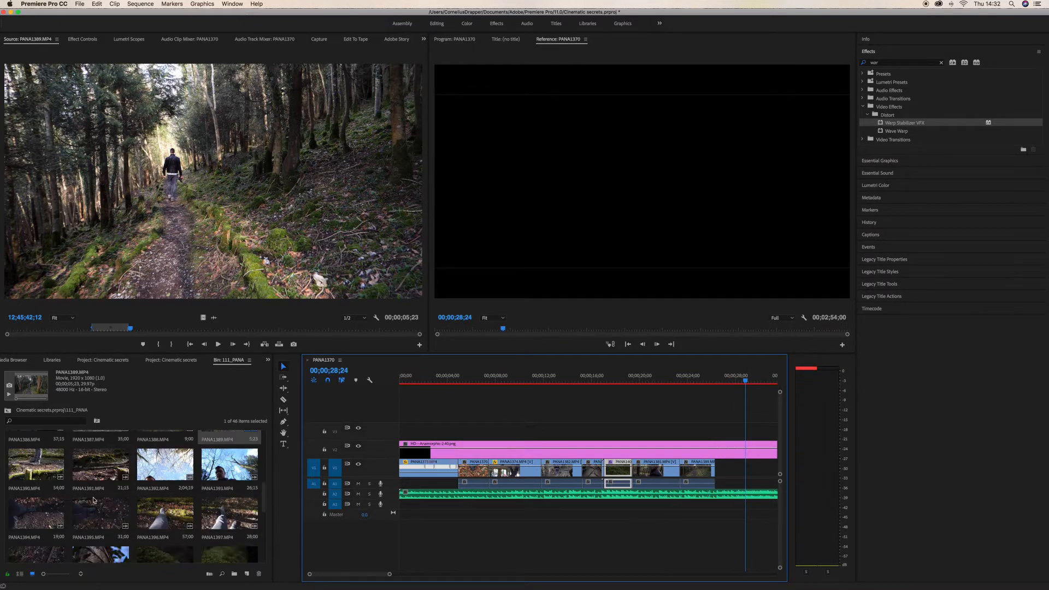
drag(264, 503, 264, 506)
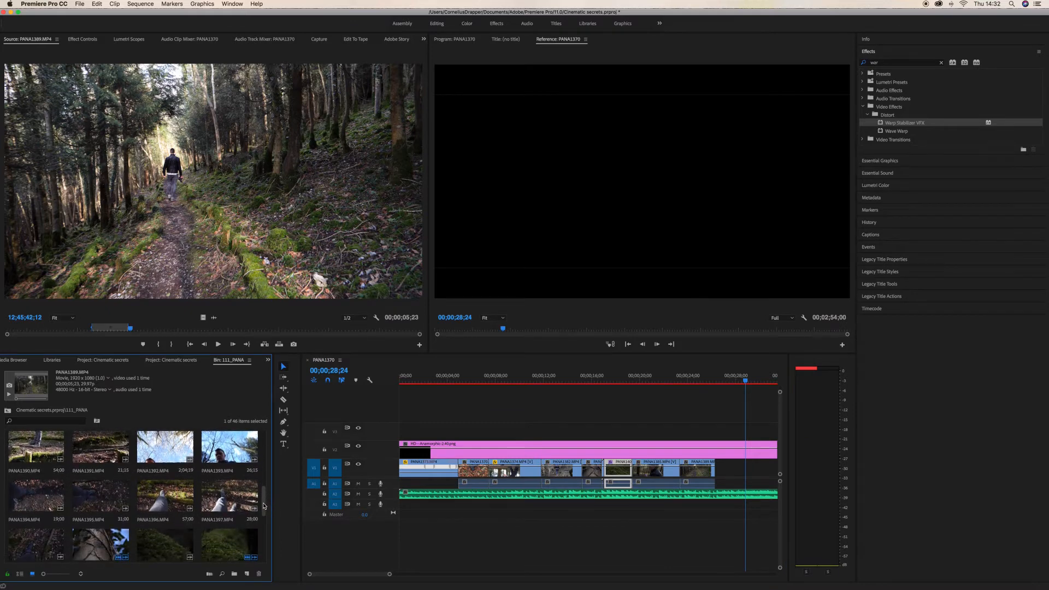
double_click(226, 498)
key(space)
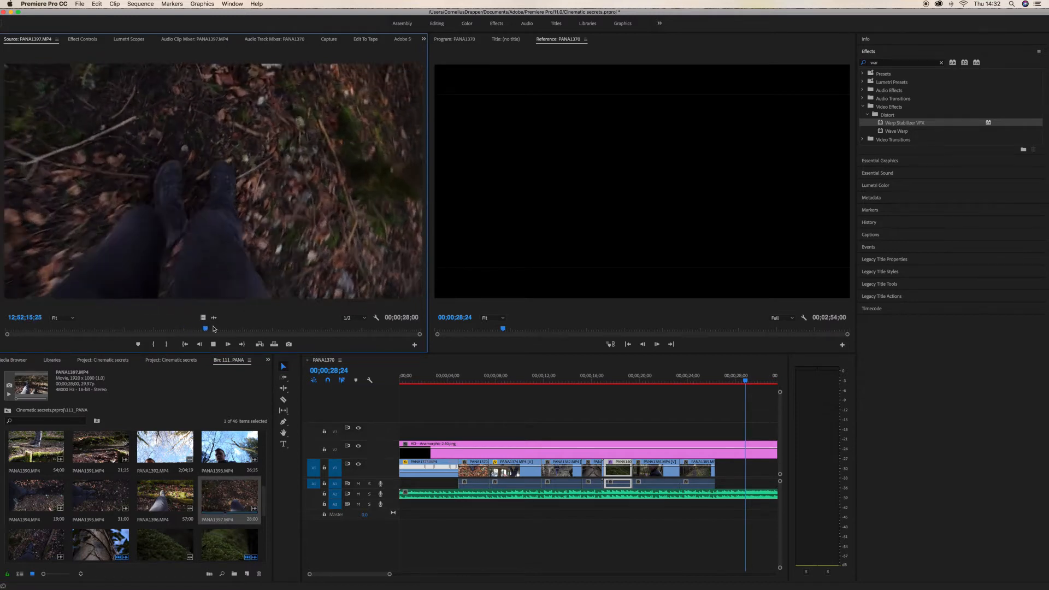
click(158, 330)
drag(159, 334, 137, 334)
Mark a 00;00;02;16 range of PANA1397.MP4 and add it to Video 1 after the PANA1389.MP4 forest path clip
key(i)
key(space)
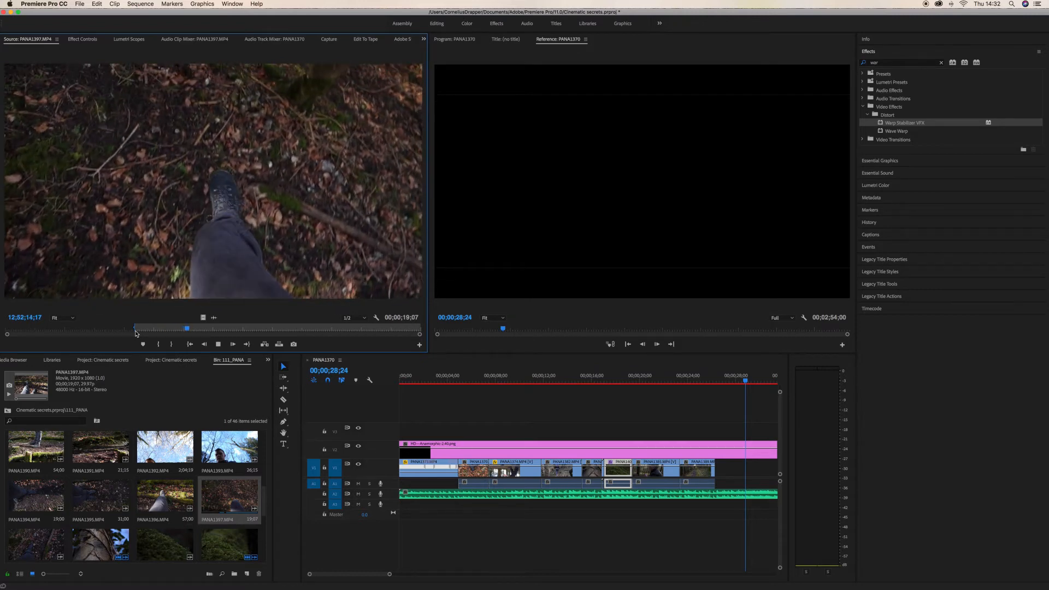
key(i)
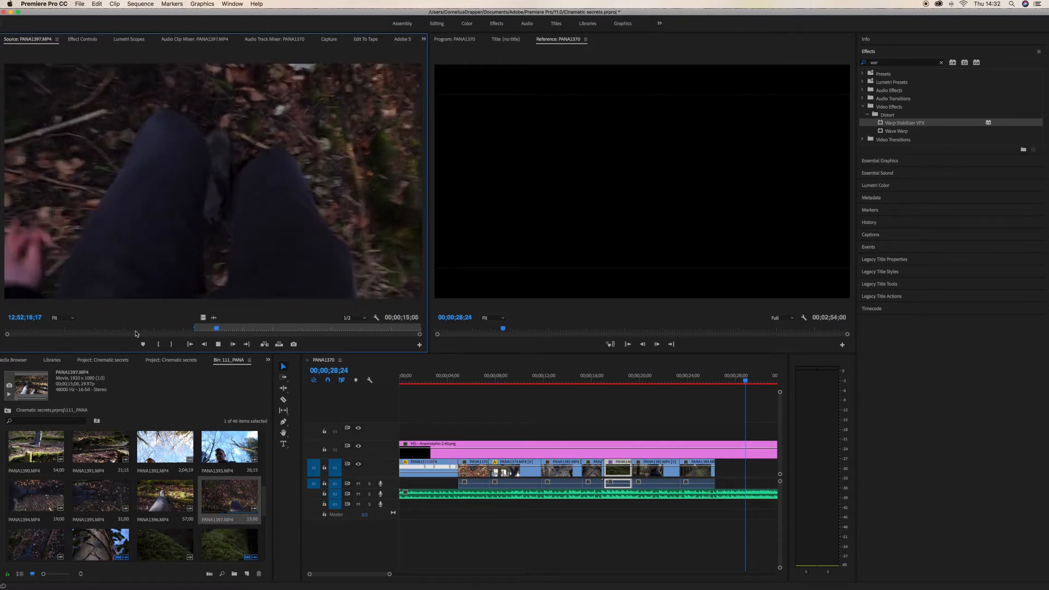
key(o)
key(space)
key(Right)
drag(515, 347, 730, 469)
Replay the cut into PANA1397.MP4 and lengthen that clip so it begins earlier in the shot
drag(746, 382, 683, 390)
key(space)
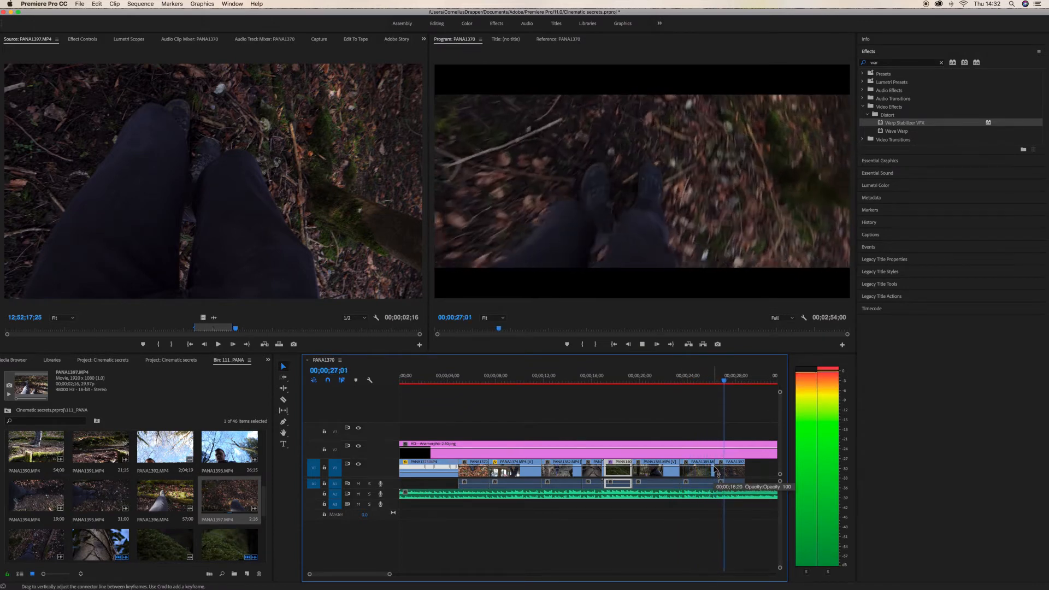
mouse_move(718, 473)
mouse_down()
mouse_move(754, 467)
mouse_move(717, 462)
mouse_up()
drag(748, 386, 700, 389)
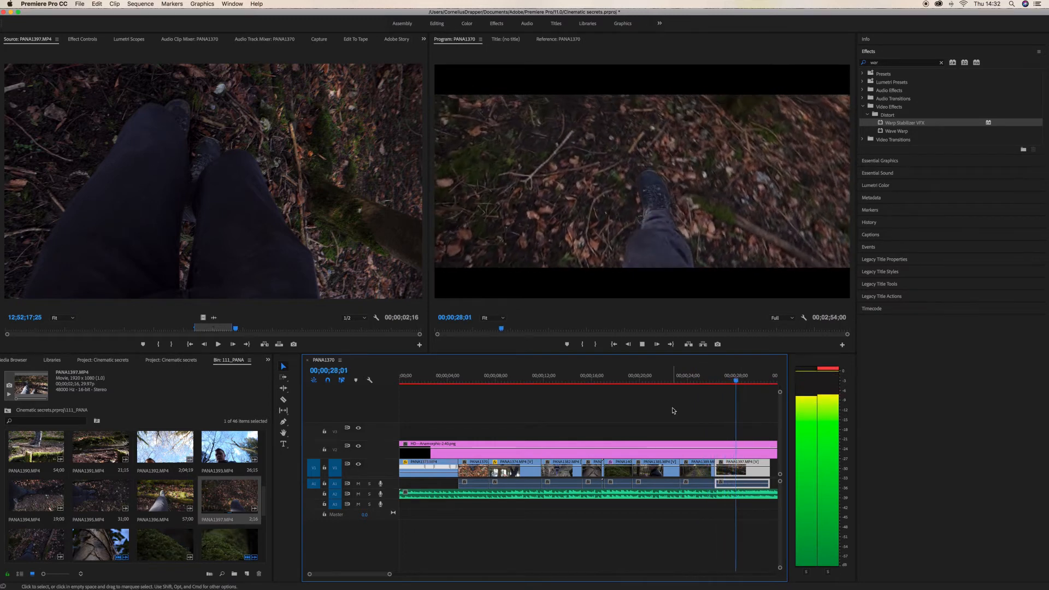
key(space)
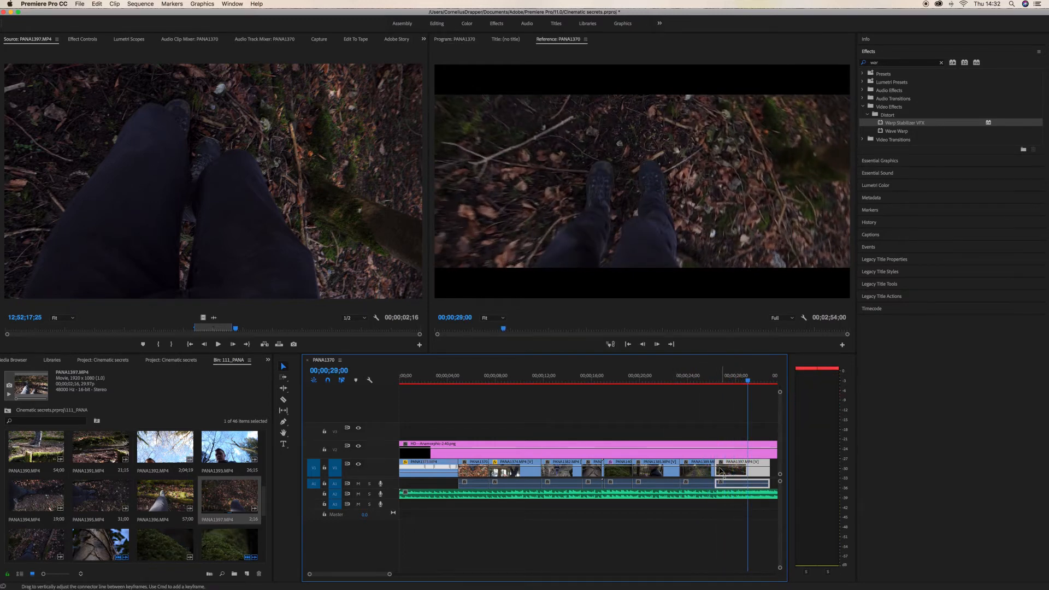
Trim the start of PANA1397.MP4 slightly, close the gap after PANA1389.MP4 and replay the cut
drag(718, 463, 720, 466)
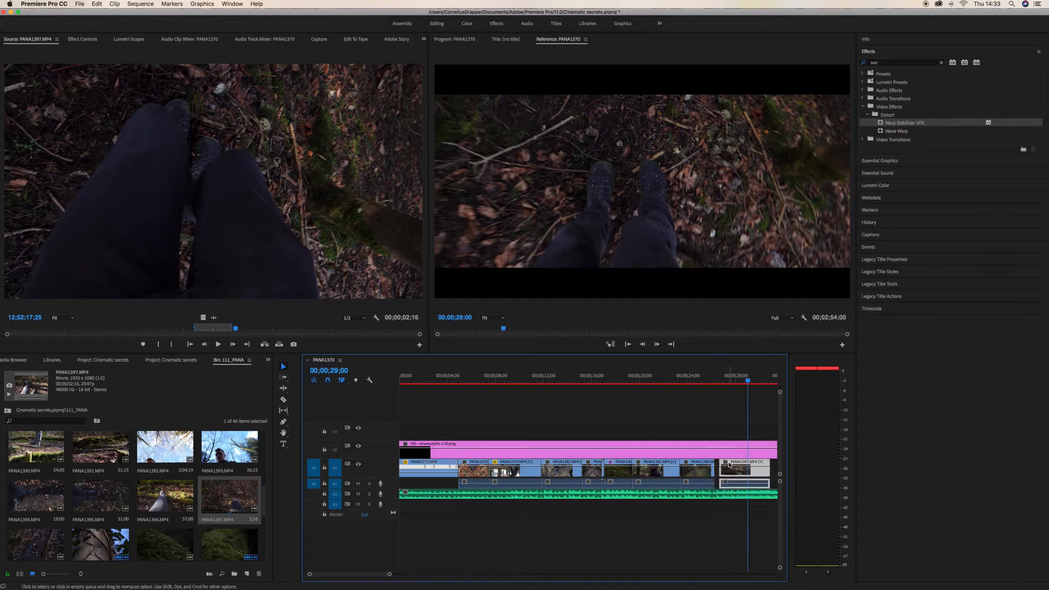
drag(749, 385, 701, 382)
key(space)
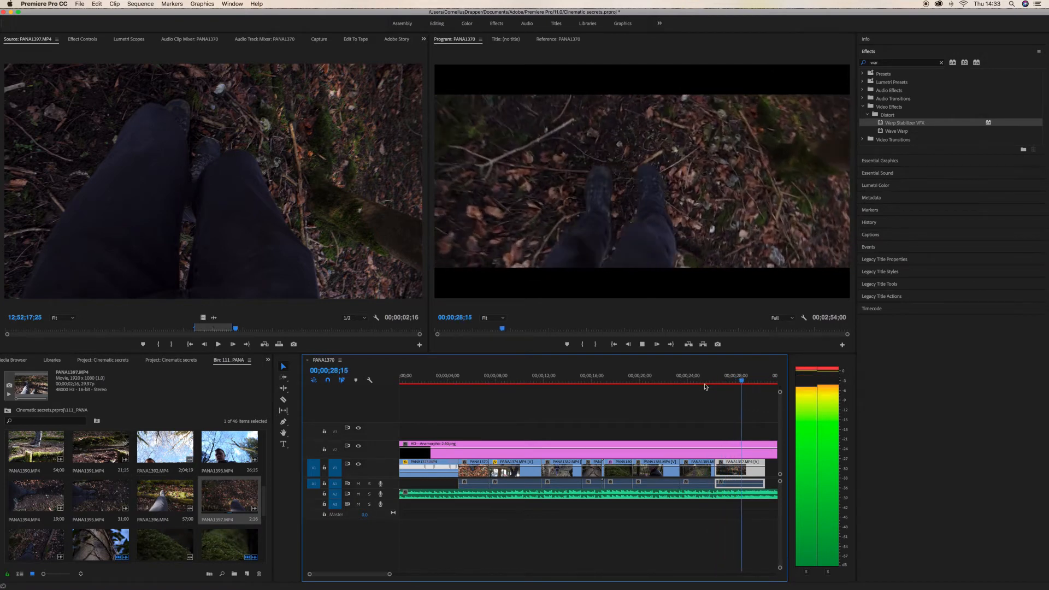
scroll(705, 387, right, 2)
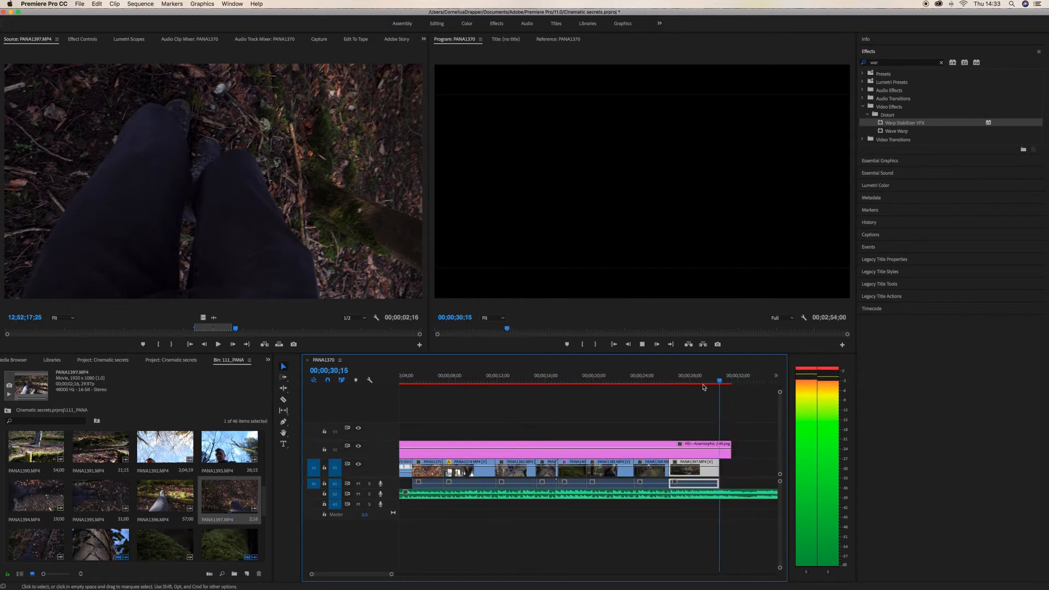
key(space)
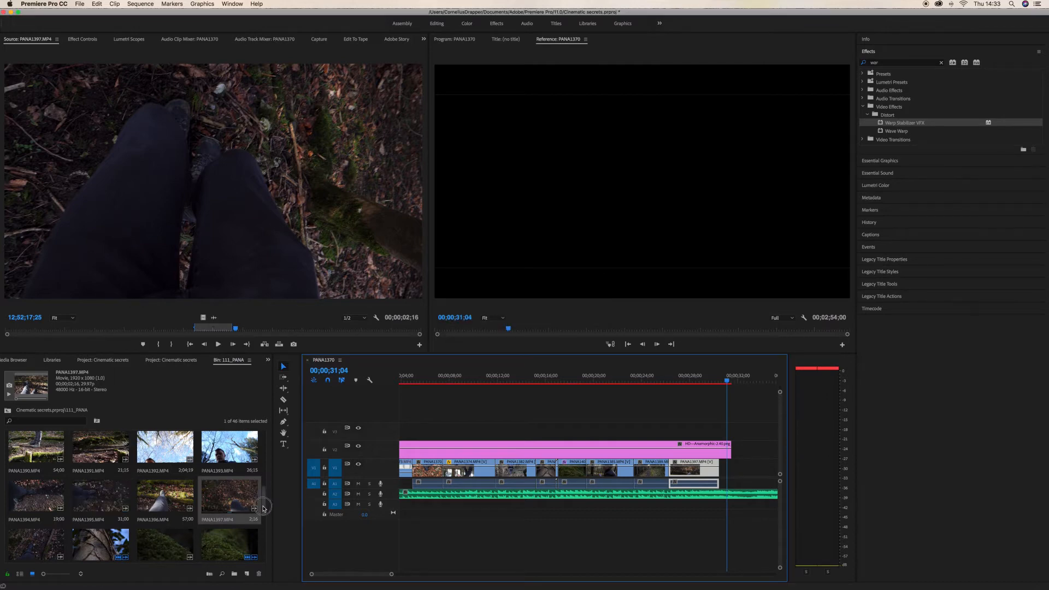
Mark a 00;00;05;12 range of the low-angle camera shot PANA1393.MP4 and add it to Video 1 after PANA1397.MP4
scroll(239, 490, up, 2)
double_click(230, 474)
key(space)
drag(210, 331, 121, 334)
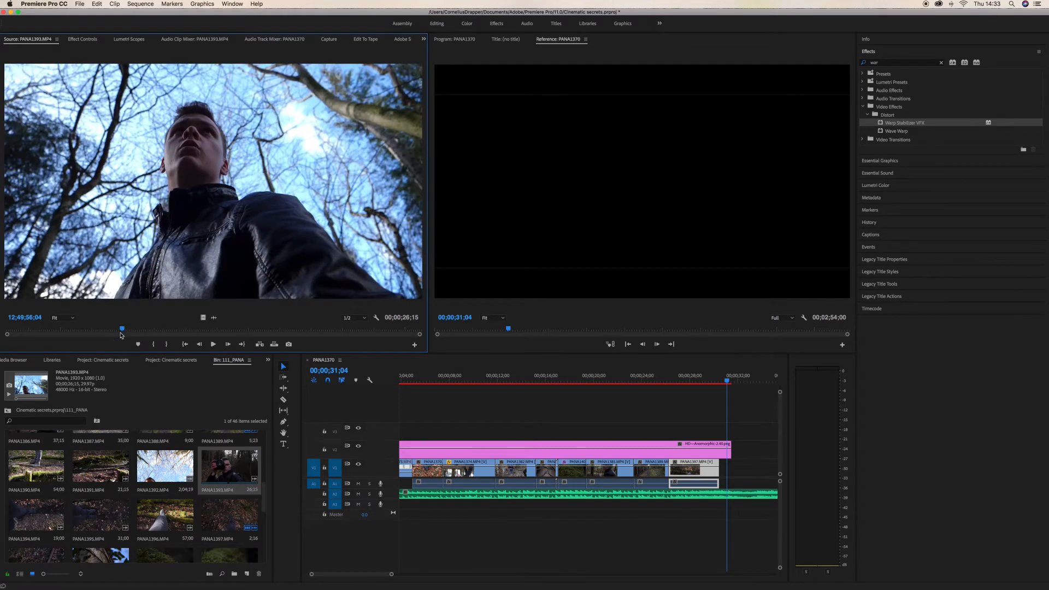
key(i)
key(space)
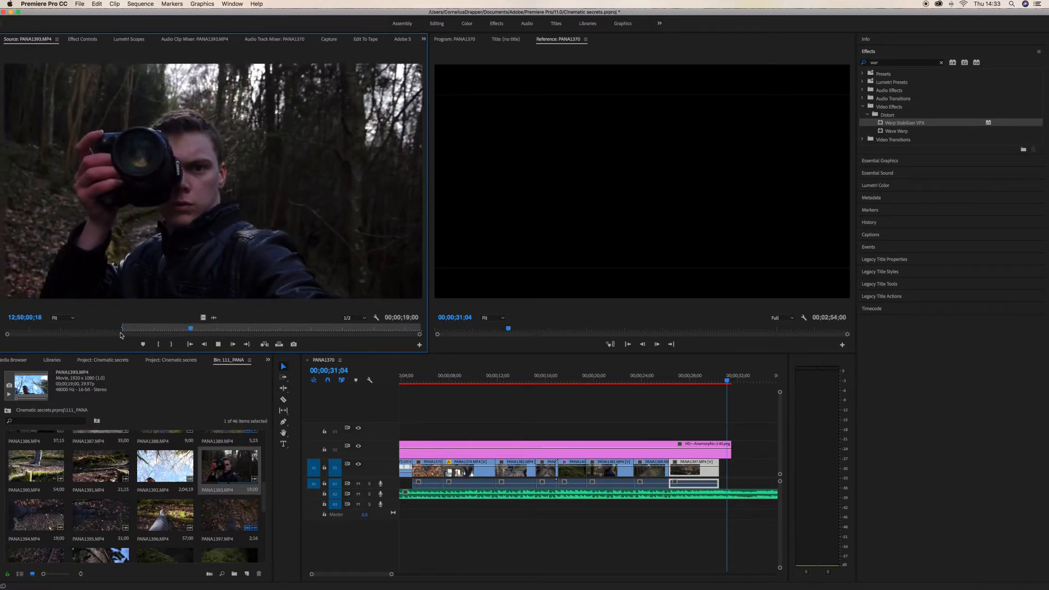
key(o)
key(space)
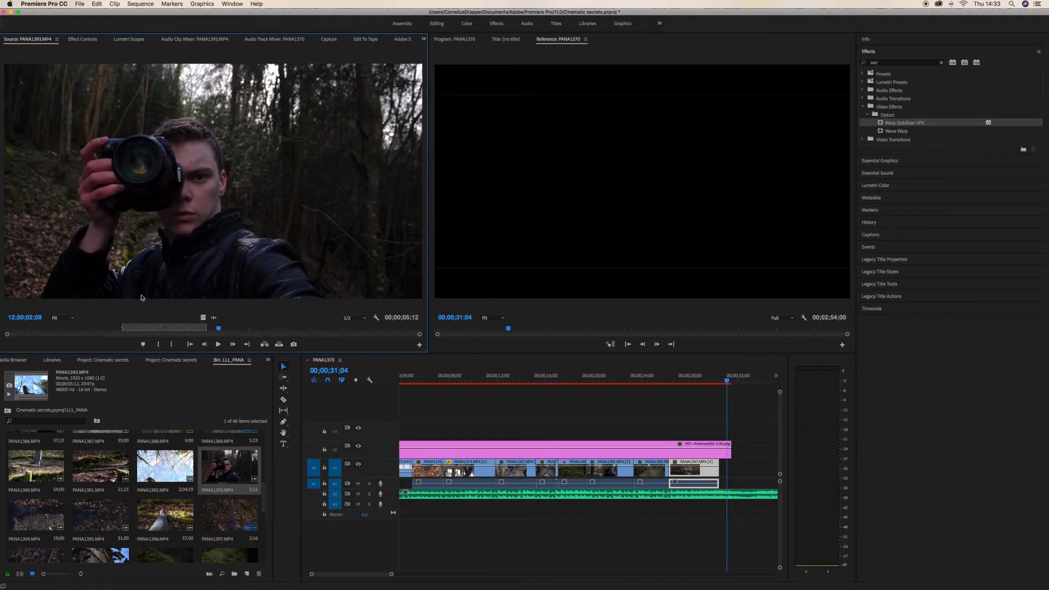
drag(338, 320, 718, 471)
Extend the Anamorphic 2.40 letterbox overlay on Video 2 over PANA1393.MP4, play the clip, and trim the overlay to the clip's end
scroll(671, 471, right, 4)
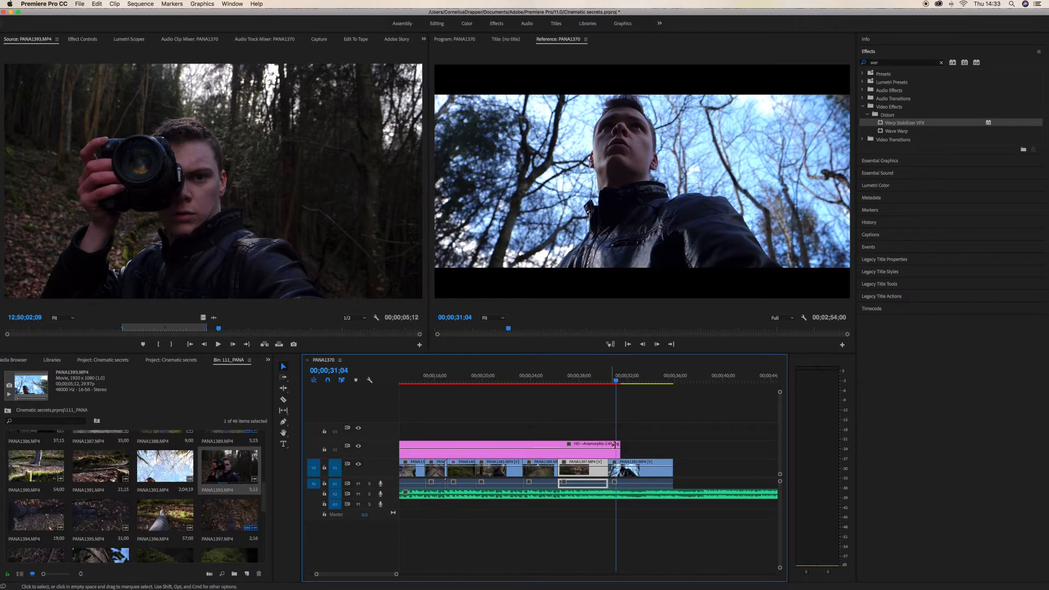
drag(622, 443, 725, 444)
key(space)
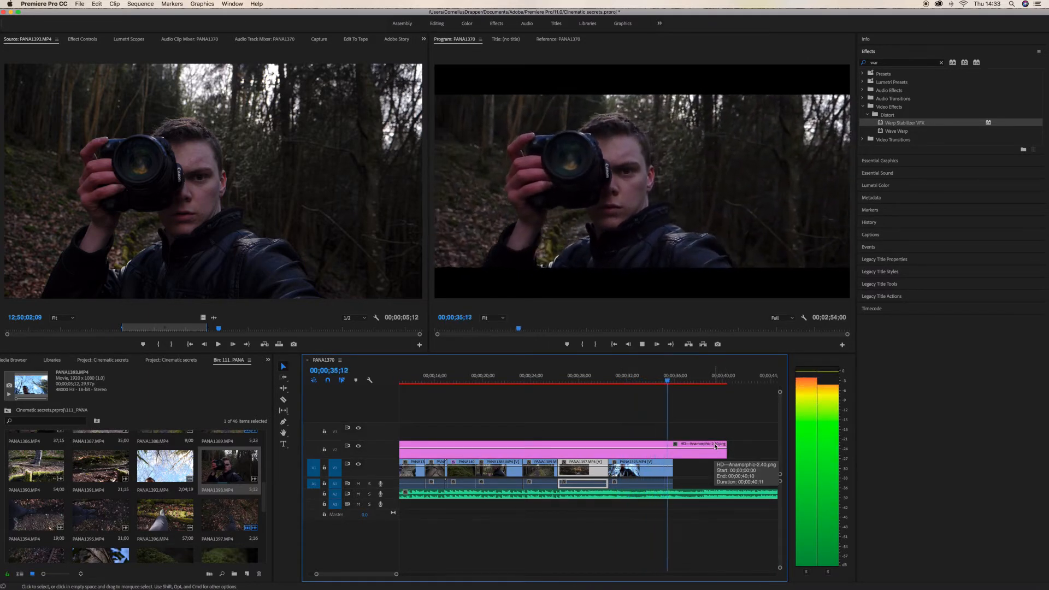
key(space)
drag(726, 446, 672, 449)
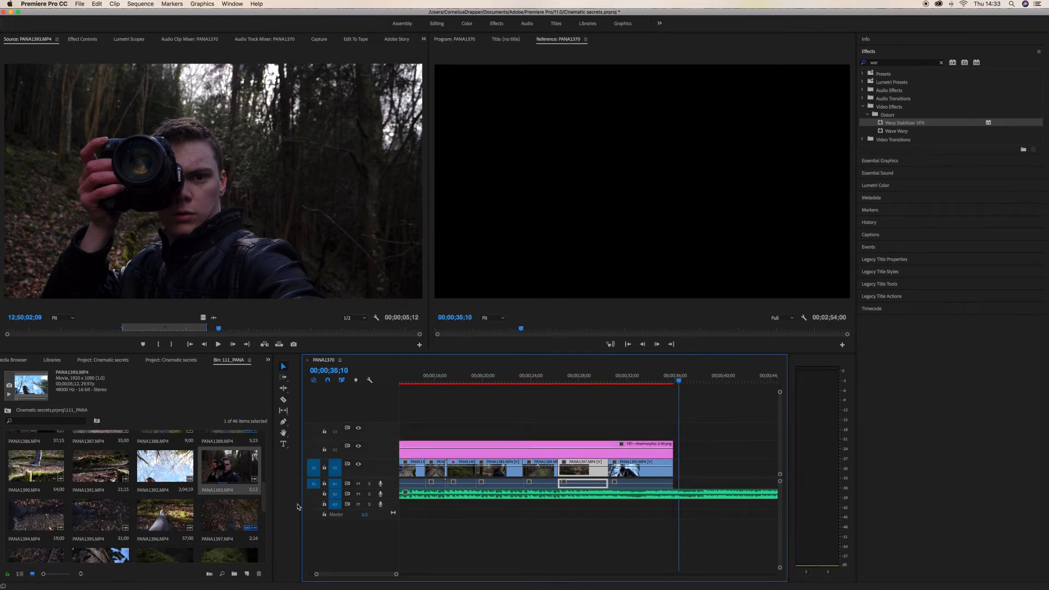
Play the edited sequence from its beginning to the end of PANA1393.MP4 in the maximized program monitor
drag(265, 502, 265, 495)
scroll(521, 488, left, 5)
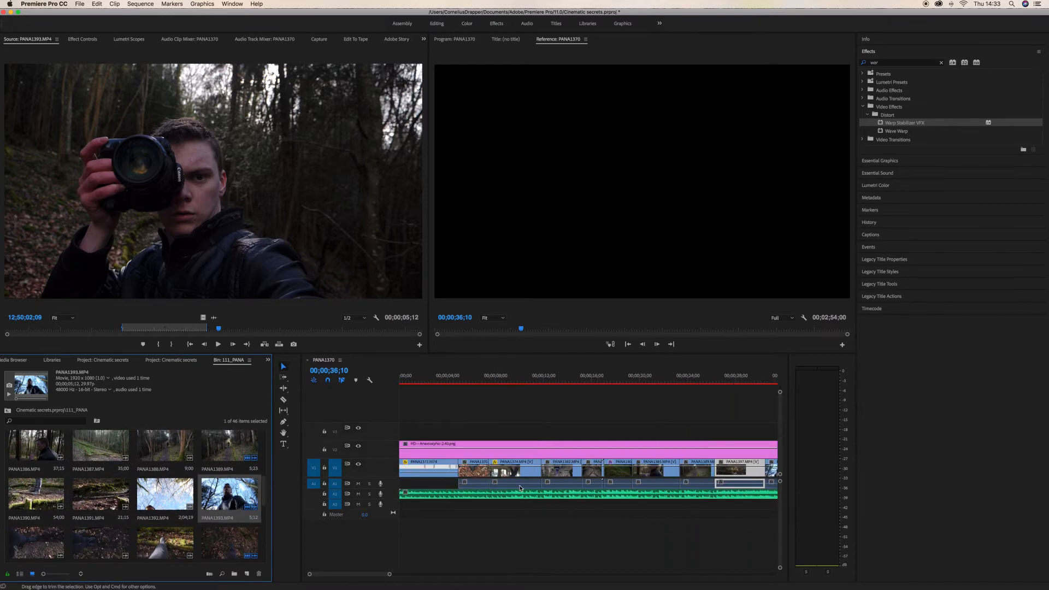
click(402, 384)
click(541, 322)
key(grave)
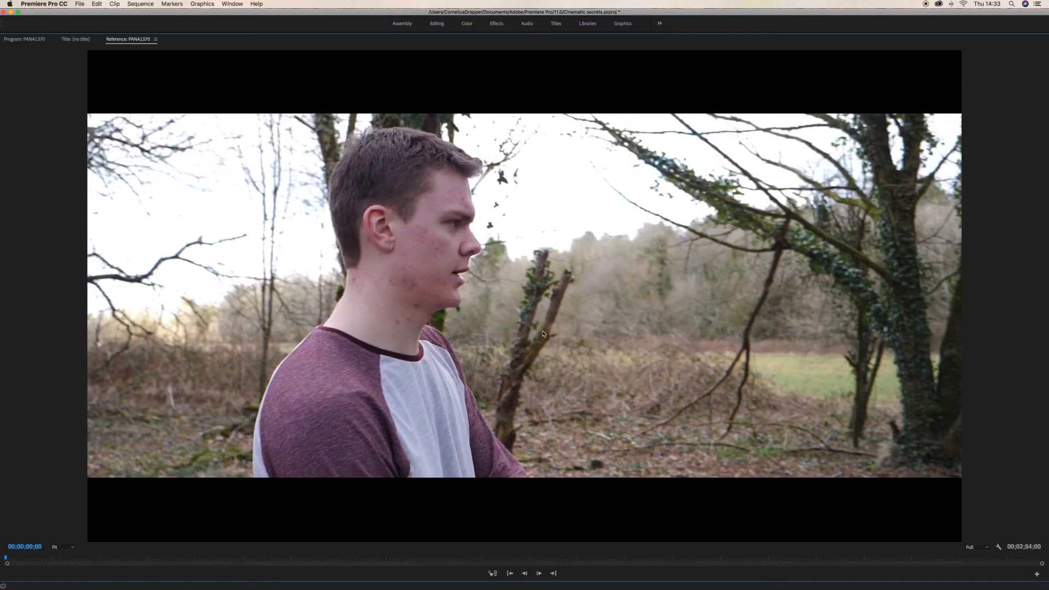
click(16, 558)
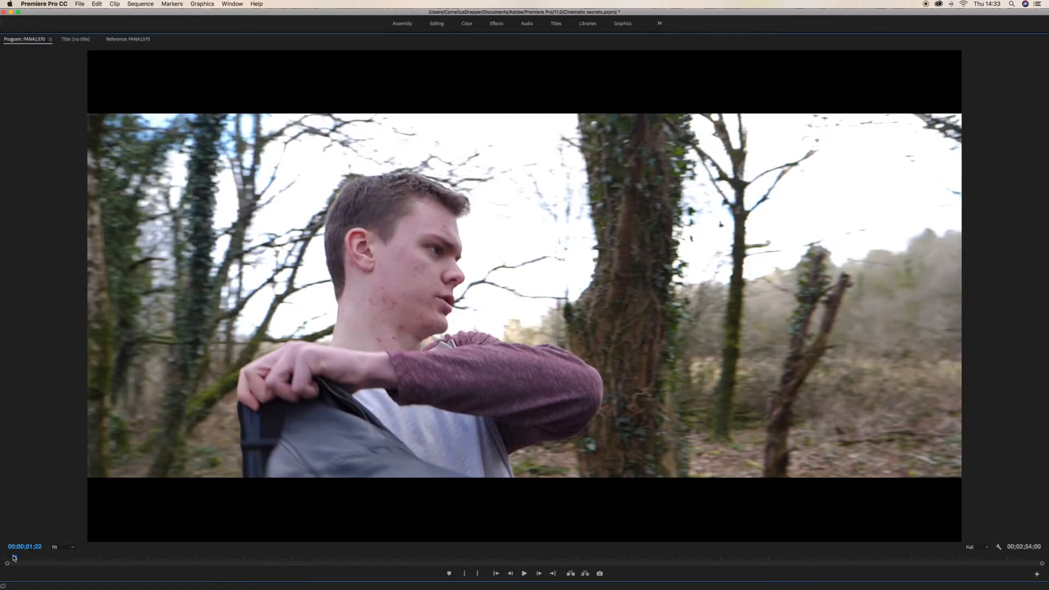
drag(22, 542, 13, 482)
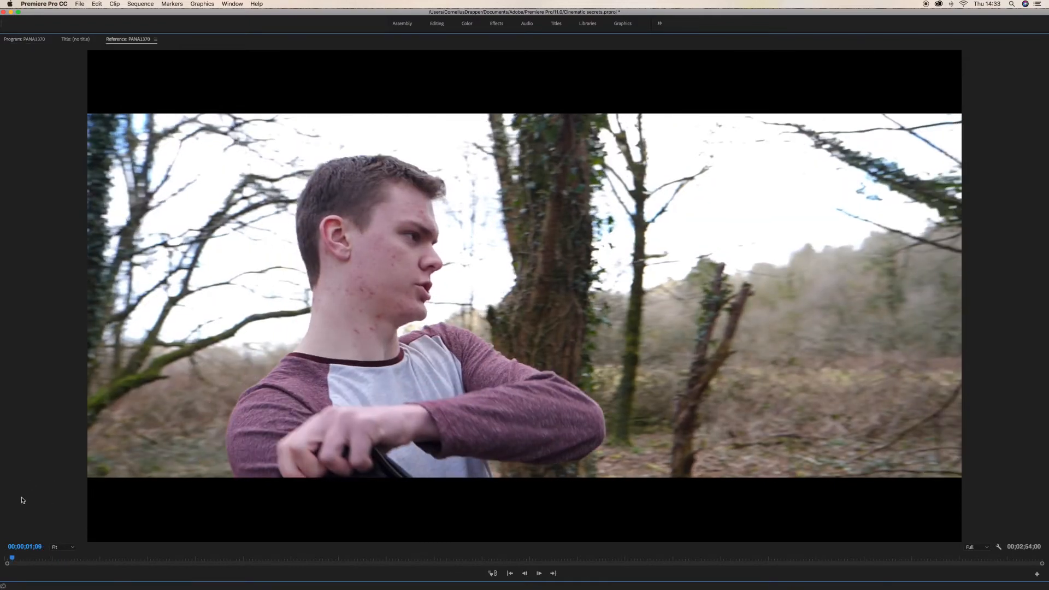
key(grave)
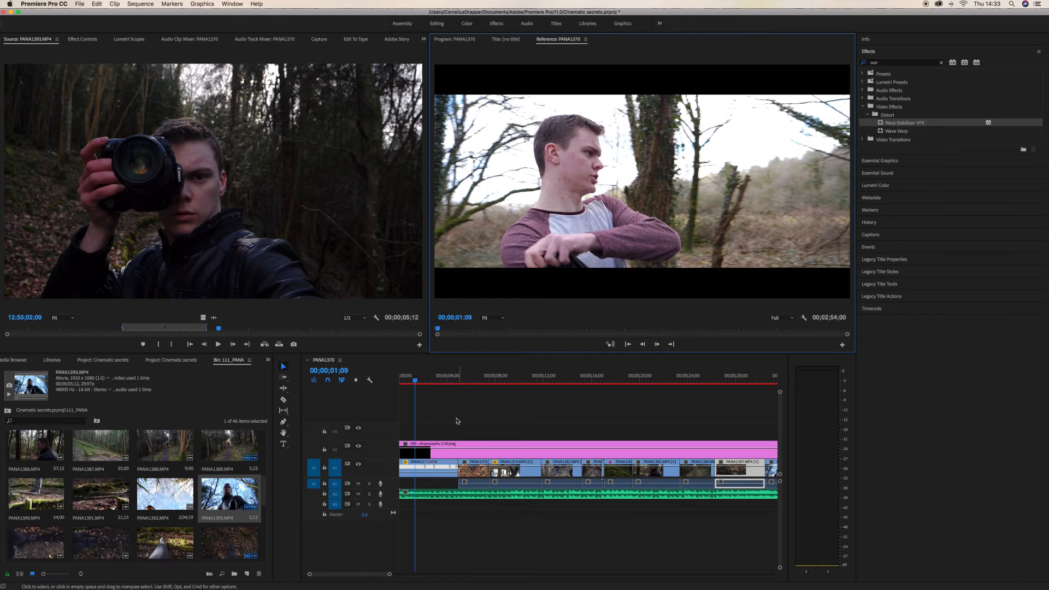
drag(415, 385, 400, 384)
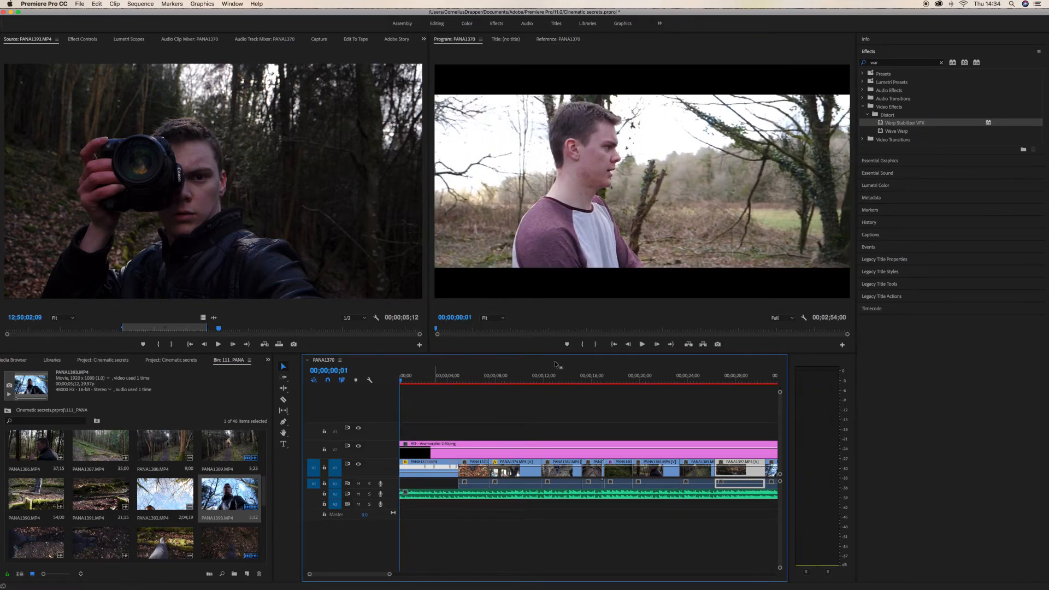
click(643, 345)
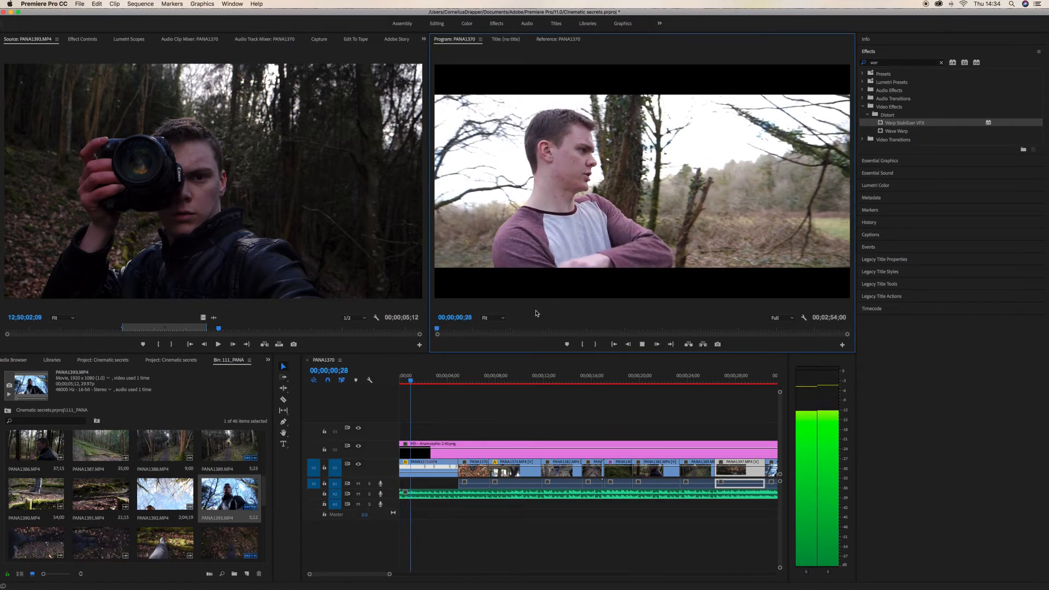
key(grave)
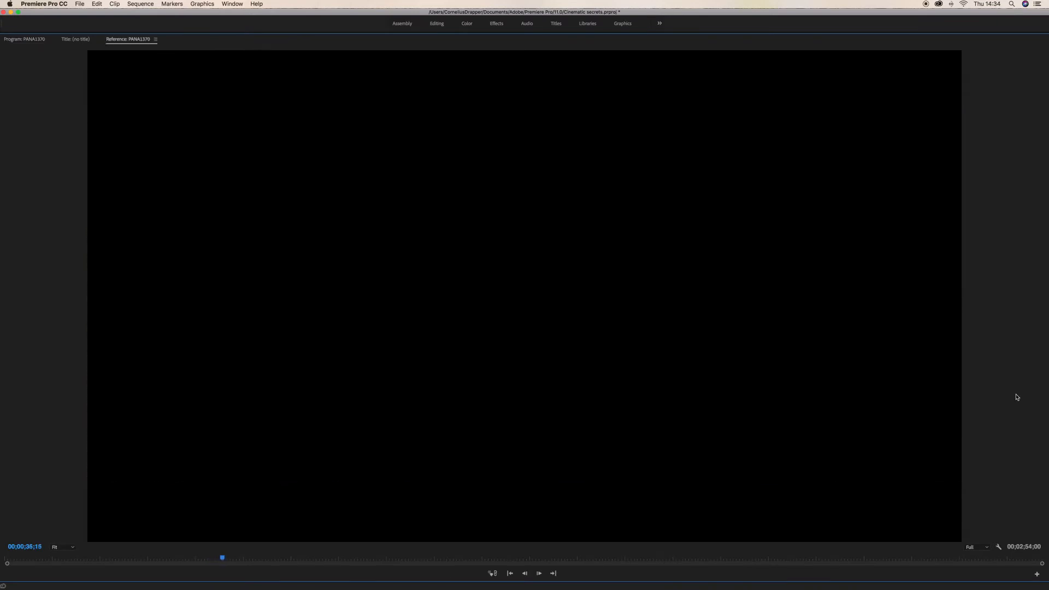
key(grave)
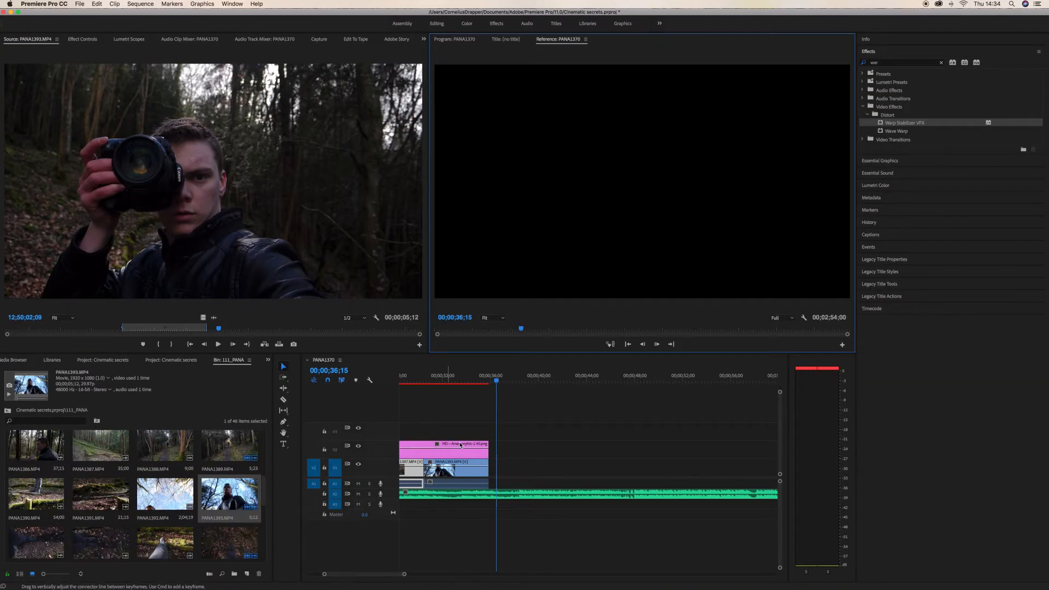
Extend the letterbox overlay to about 39 seconds and preview the kneeling shots PANA1380.MP4 and PANA1379.MP4 from the bin
drag(485, 444, 530, 445)
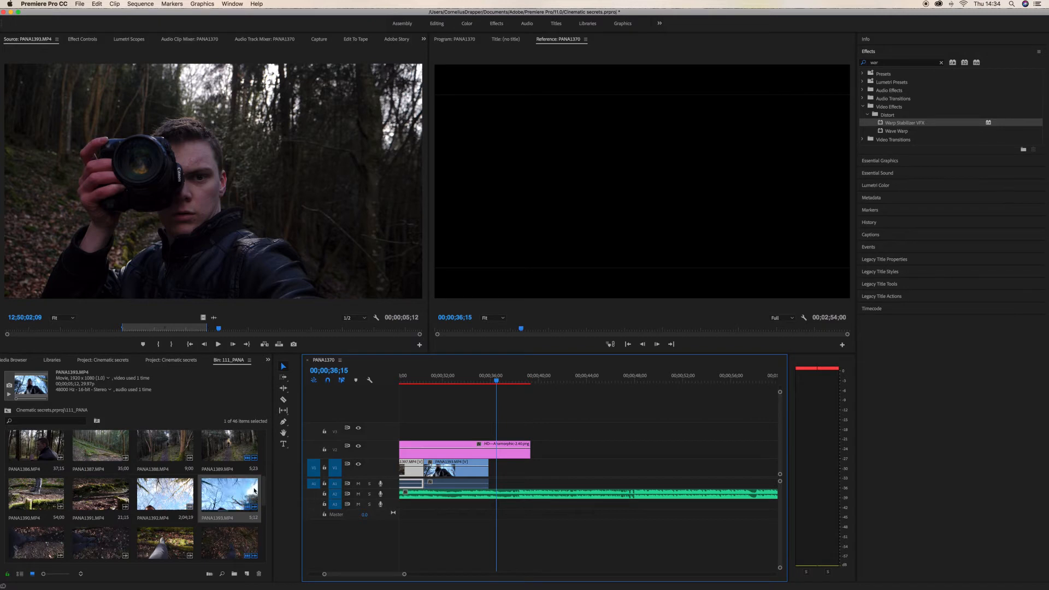
drag(264, 490, 272, 458)
double_click(168, 494)
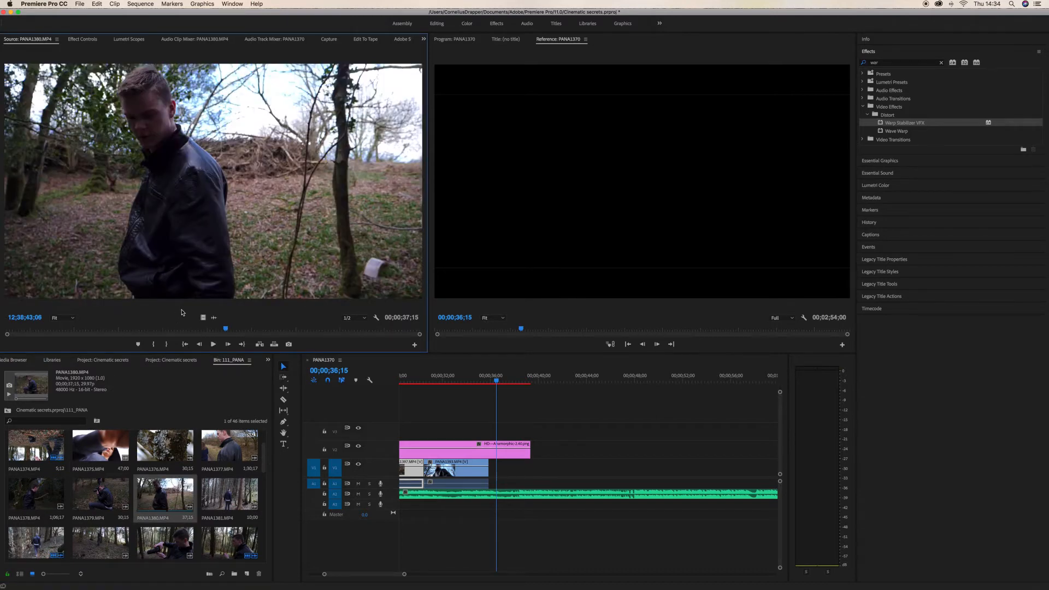
double_click(100, 505)
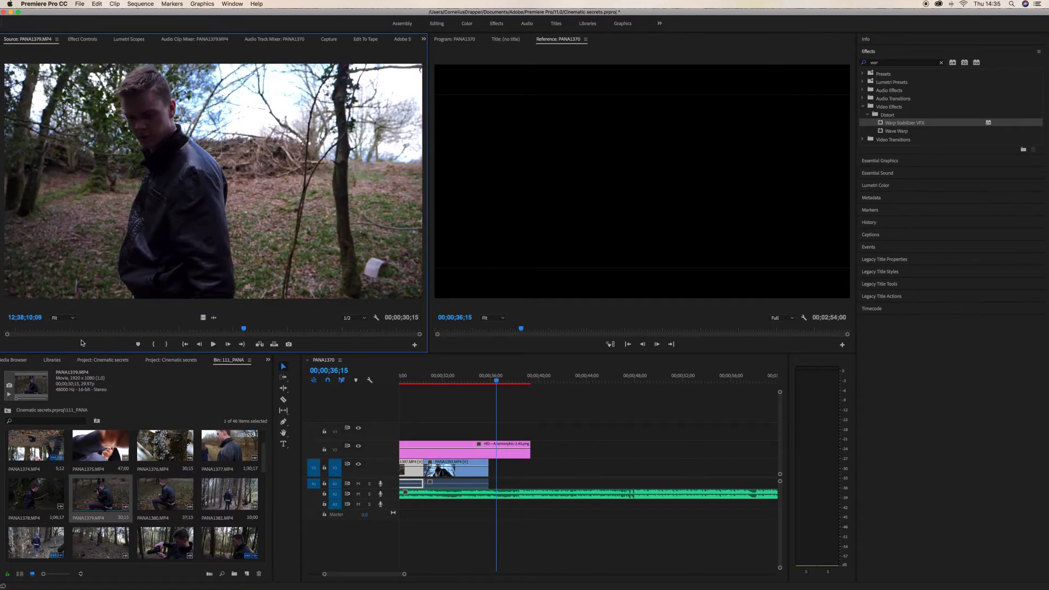
key(space)
double_click(159, 495)
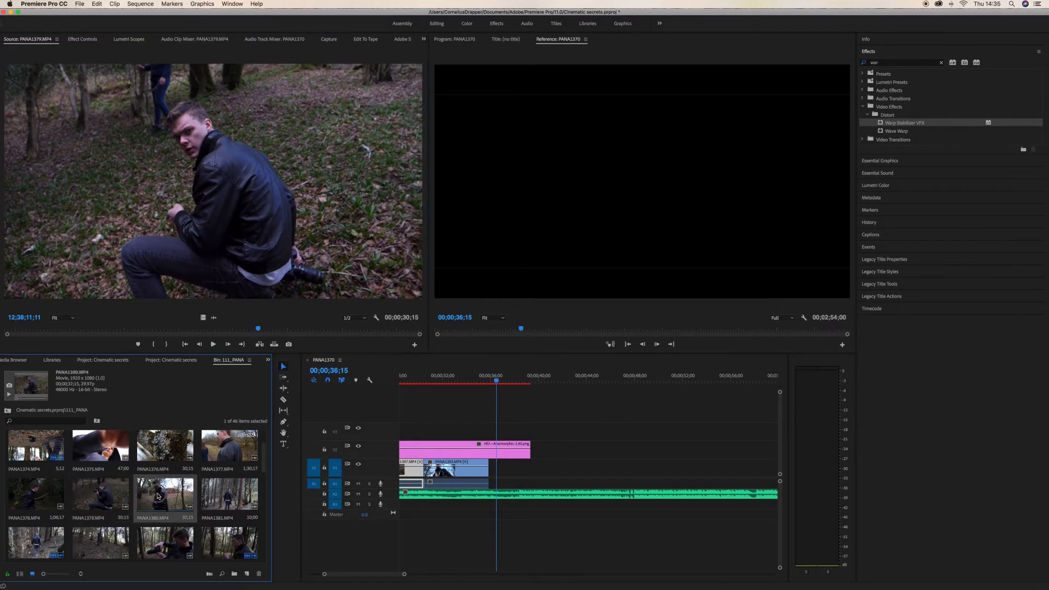
key(space)
Mark a 00;00;05;25 range of PANA1380.MP4, add it to Video 1 after PANA1393.MP4, and return the playhead to before the cut
drag(233, 331, 1, 349)
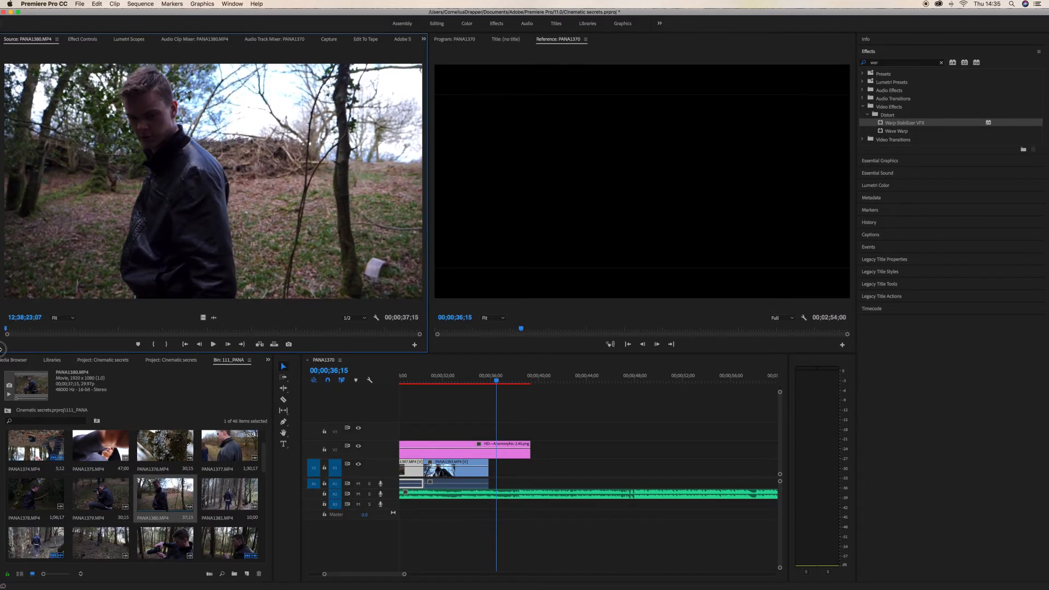
key(space)
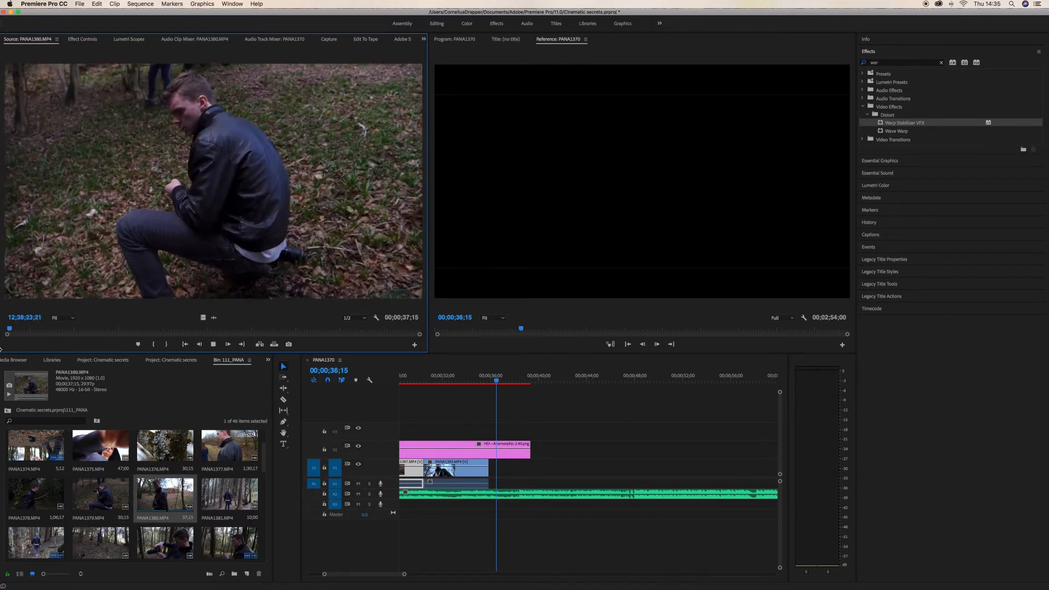
key(i)
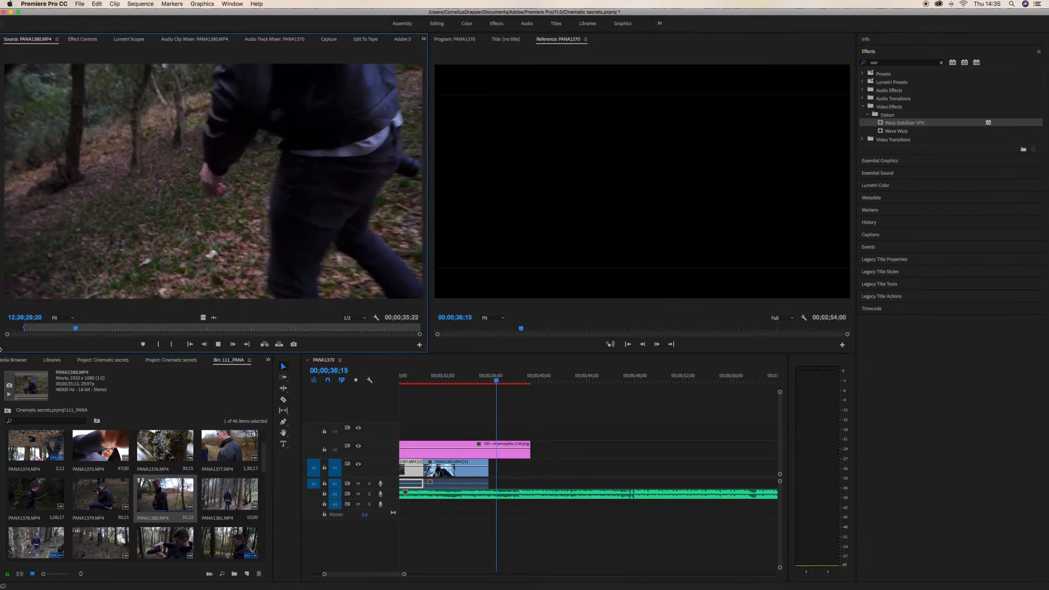
key(o)
key(space)
drag(230, 203, 490, 470)
drag(497, 383, 458, 382)
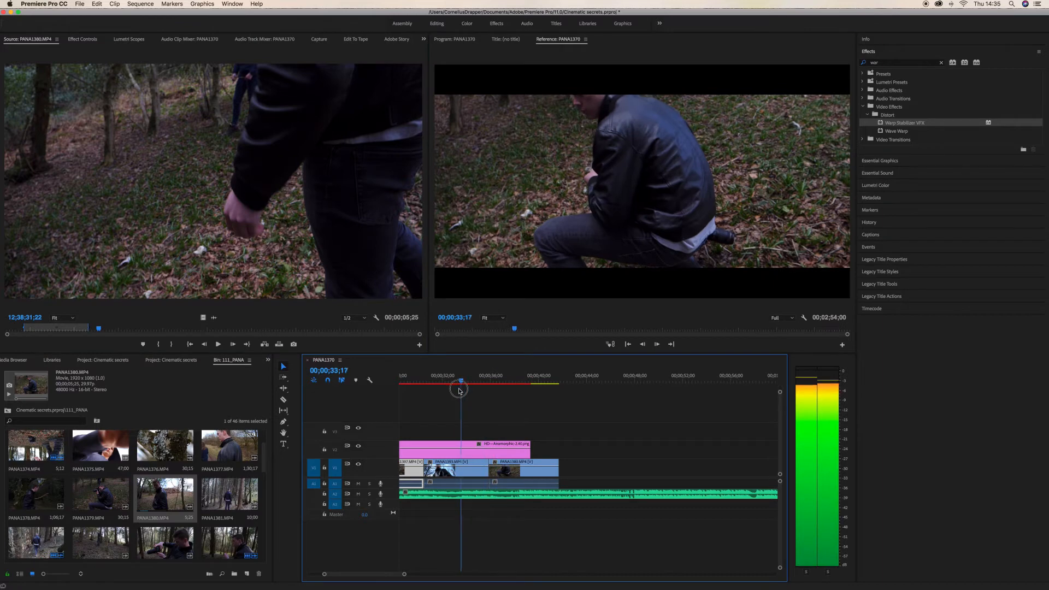
Extend the letterbox overlay past the kneeling shot PANA1380.MP4, preview the shot, and remove it from Video 1
drag(530, 447, 583, 447)
key(space)
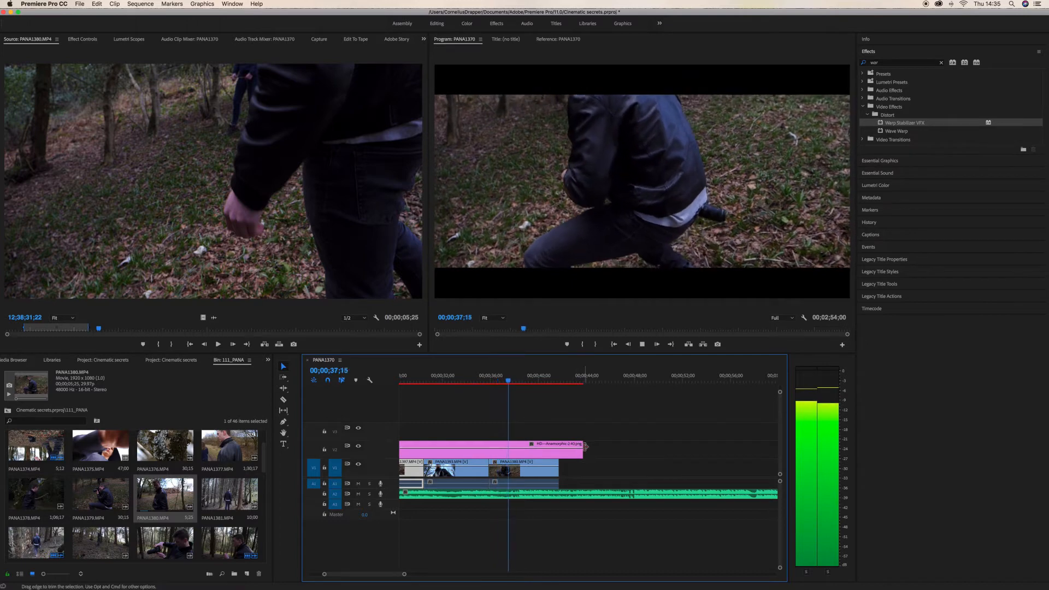
key(space)
click(544, 471)
key(Delete)
Replay the closing shot PANA1393.MP4 and trim the letterbox overlay back to its end at 00;00;35;26
key(space)
key(space)
drag(528, 383, 433, 383)
key(space)
drag(584, 451, 486, 445)
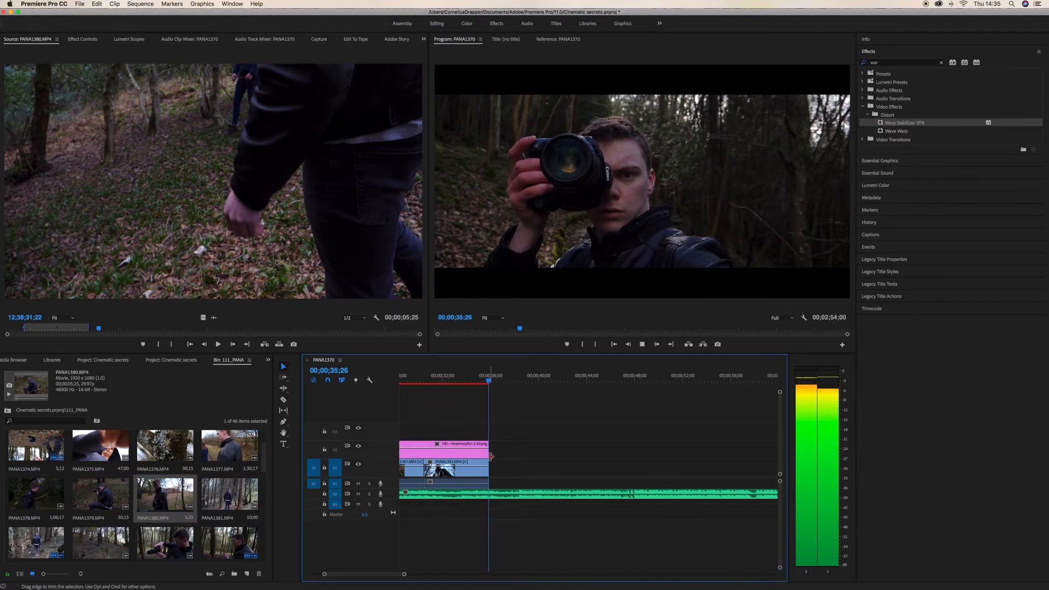
key(space)
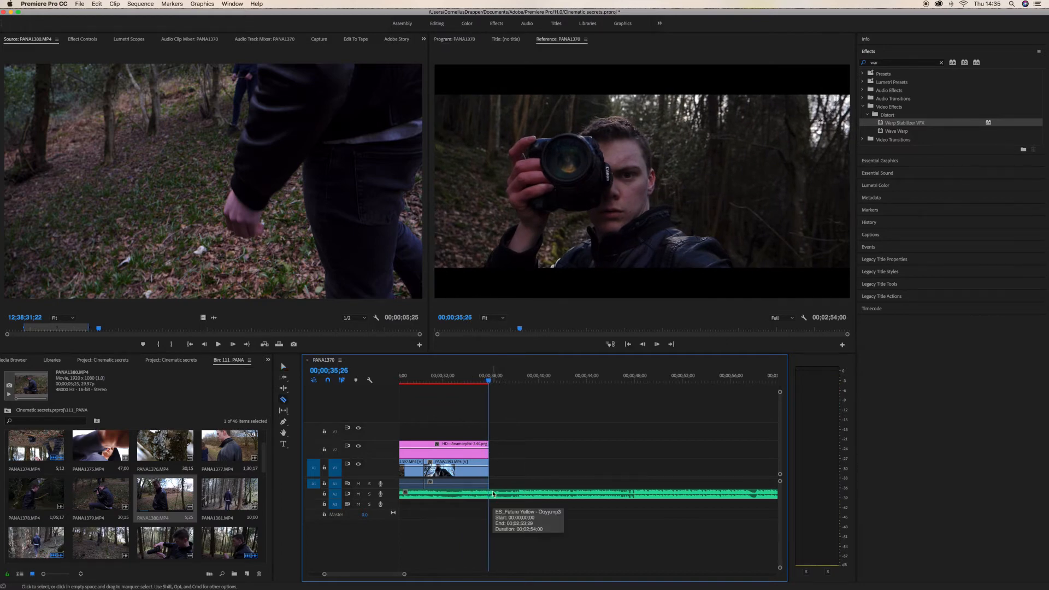
Split the music track at the end of the video clips and delete the remainder
key(c)
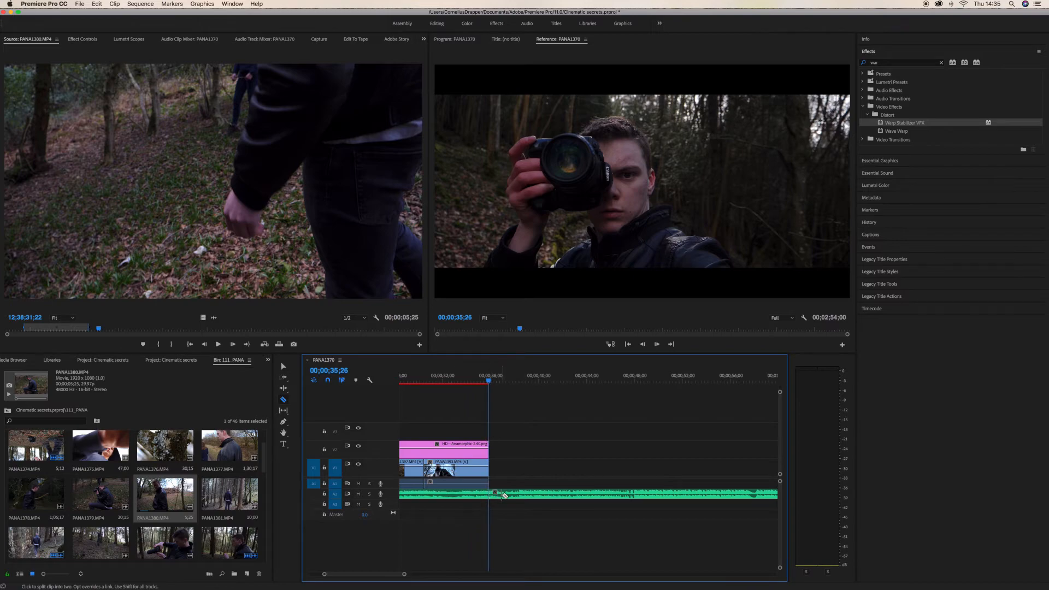
click(513, 496)
key(Delete)
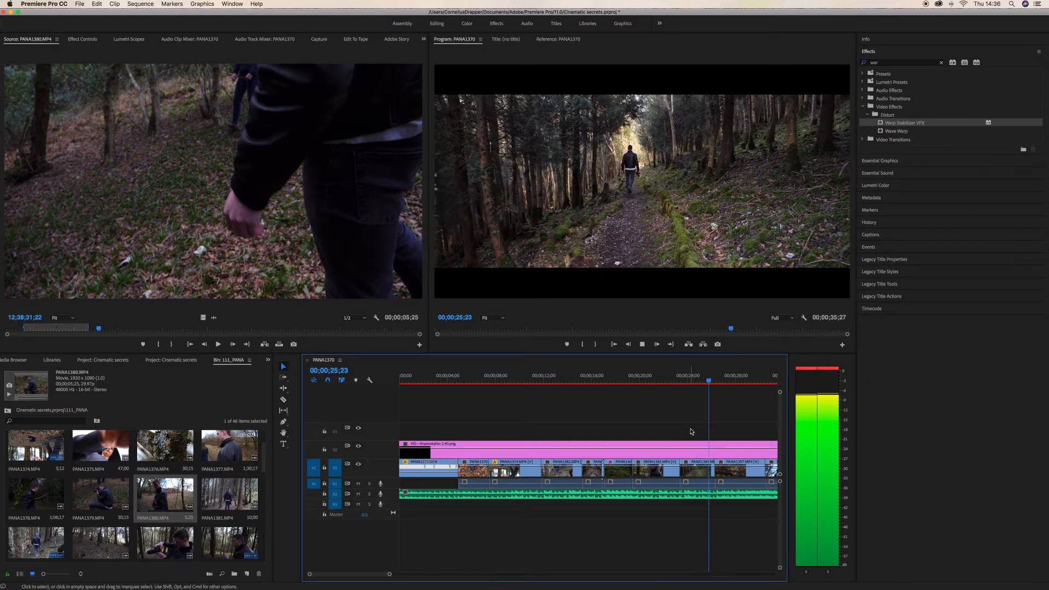
Apply Warp Stabilizer VFX to the forest path shot at about 25 seconds and resume playback
key(space)
click(702, 385)
click(697, 470)
click(906, 124)
drag(906, 123, 700, 469)
key(space)
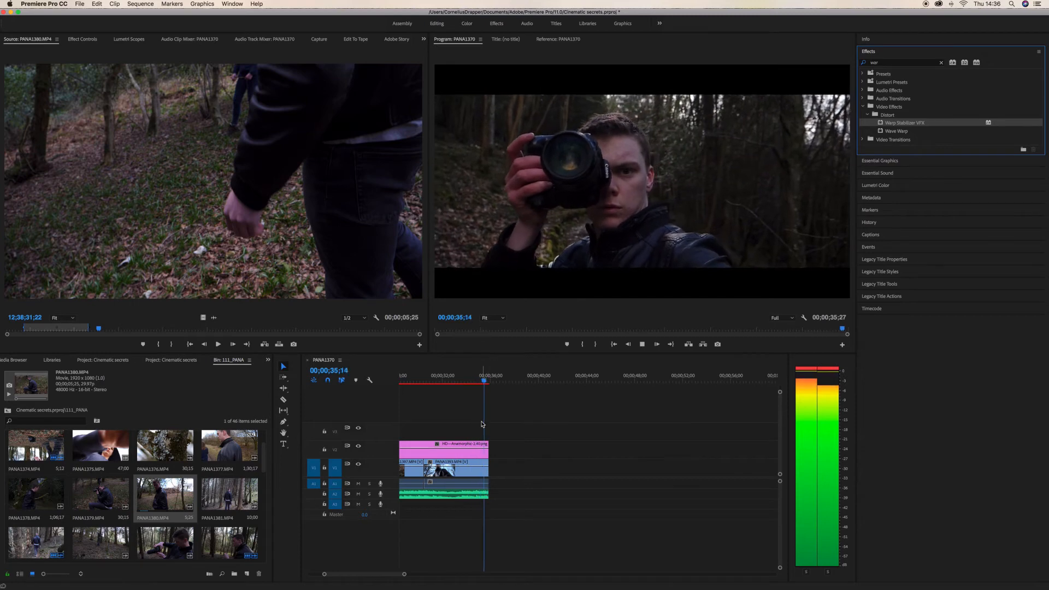
Replay the closing shot PANA1393.MP4 from 00;00;32;21 and look over the whole timeline
drag(488, 381, 451, 388)
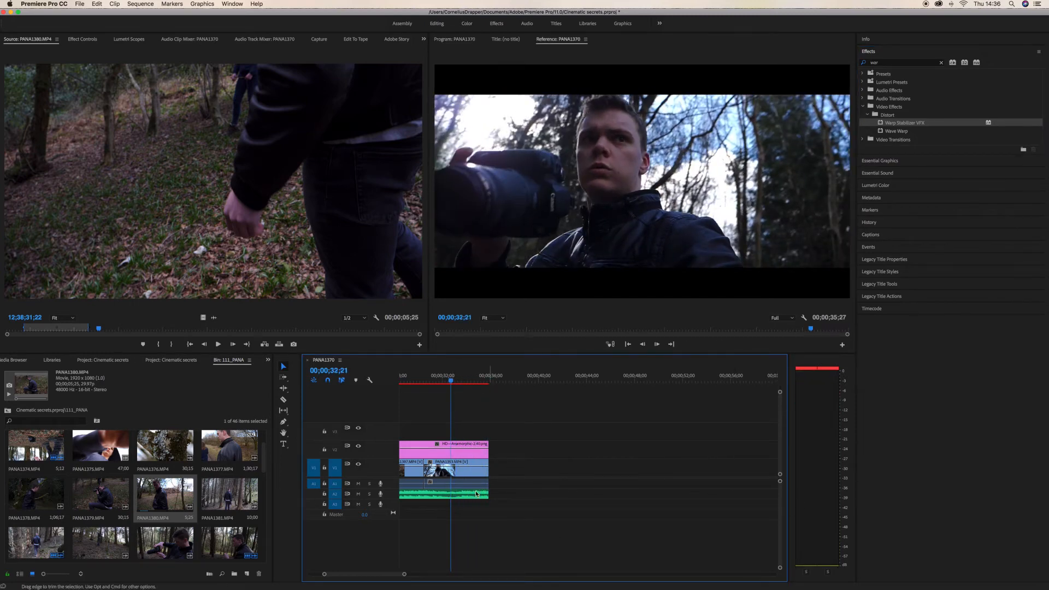
key(space)
scroll(509, 479, left, 3)
scroll(508, 479, right, 4)
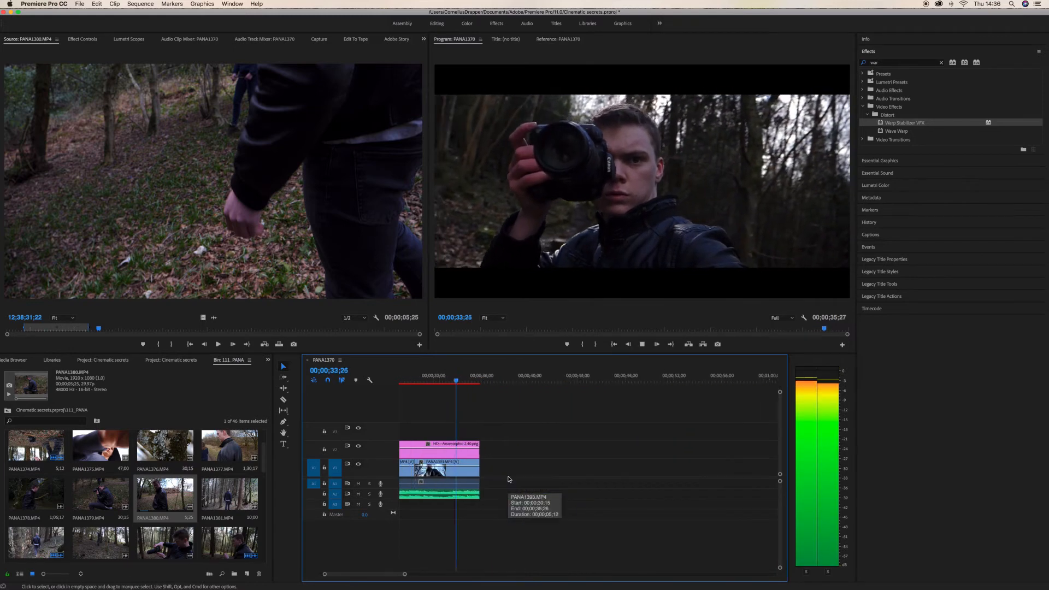
scroll(510, 481, left, 3)
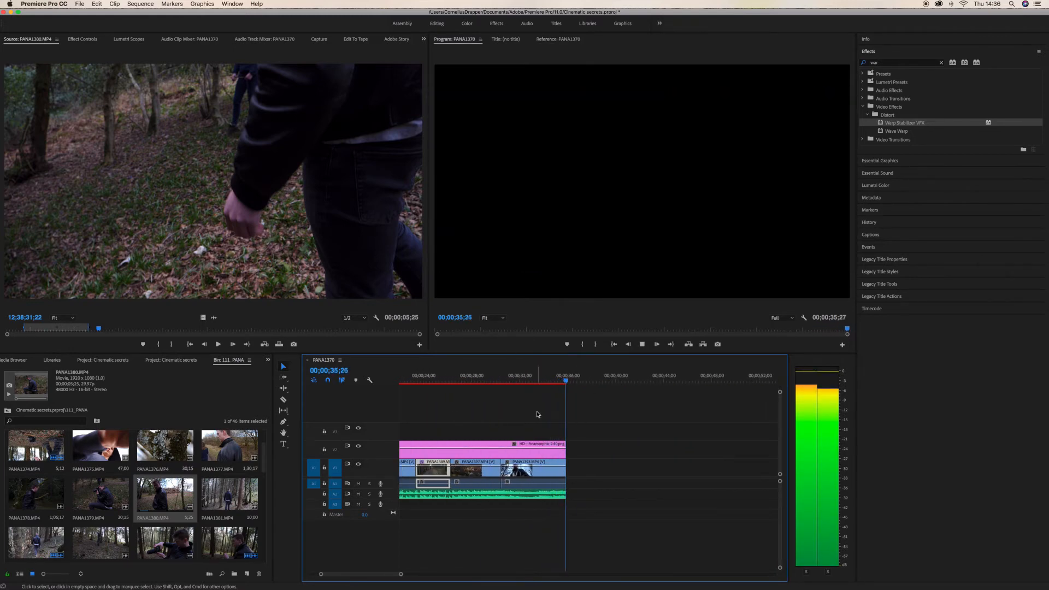
scroll(538, 415, left, 5)
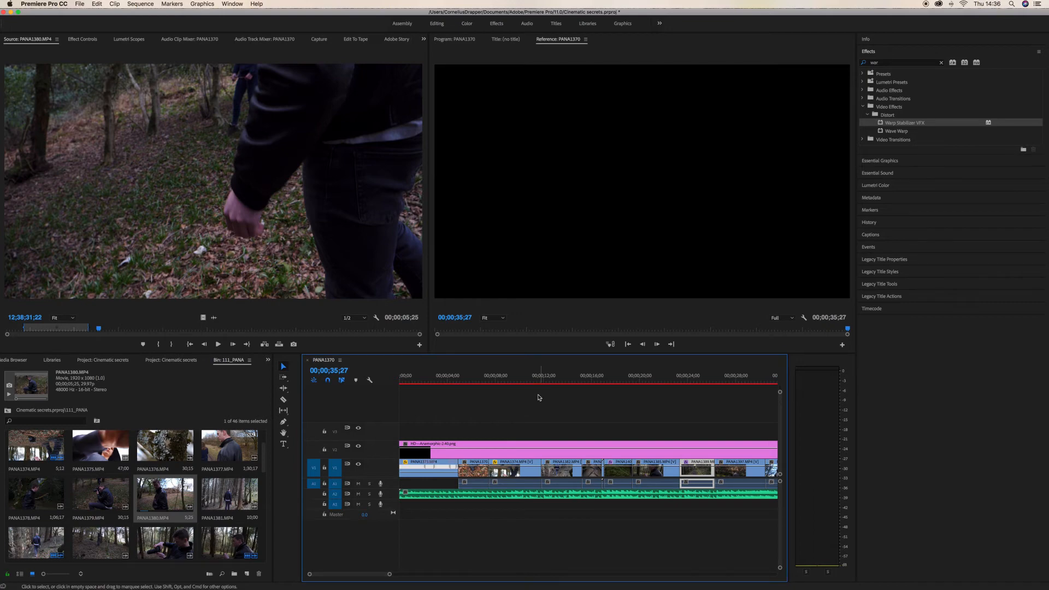
scroll(537, 398, right, 5)
scroll(535, 398, left, 5)
scroll(534, 397, right, 3)
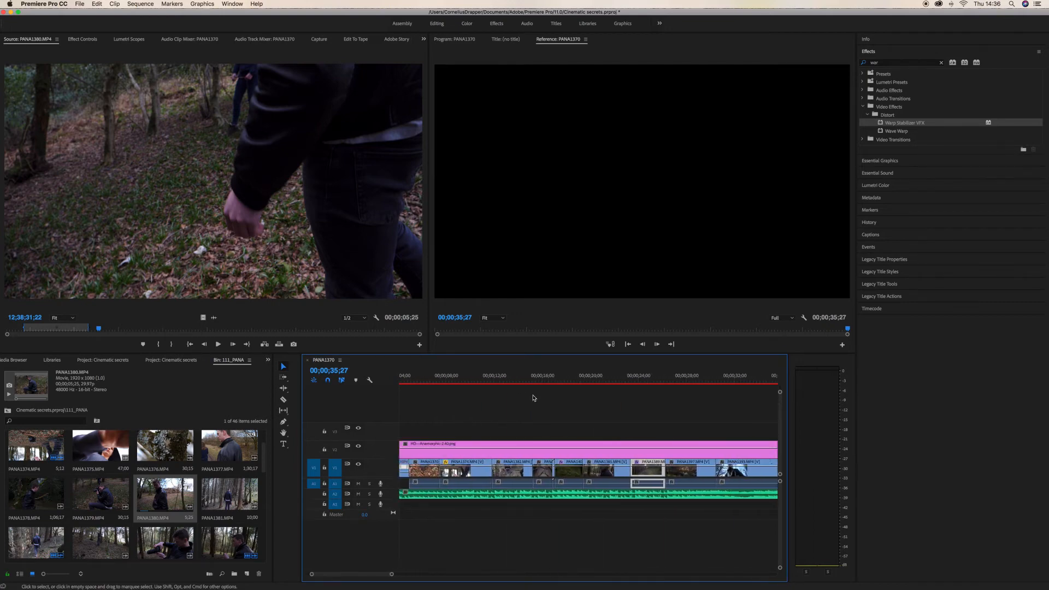
scroll(563, 415, left, 3)
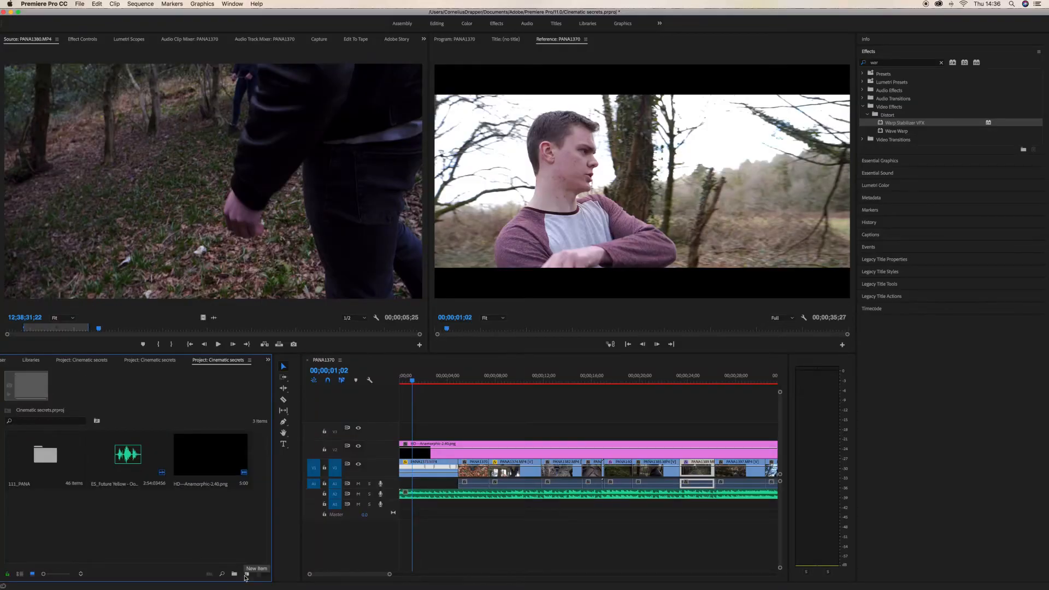
Create an adjustment layer with the default settings and lay it on Video 3 across the entire sequence
click(247, 575)
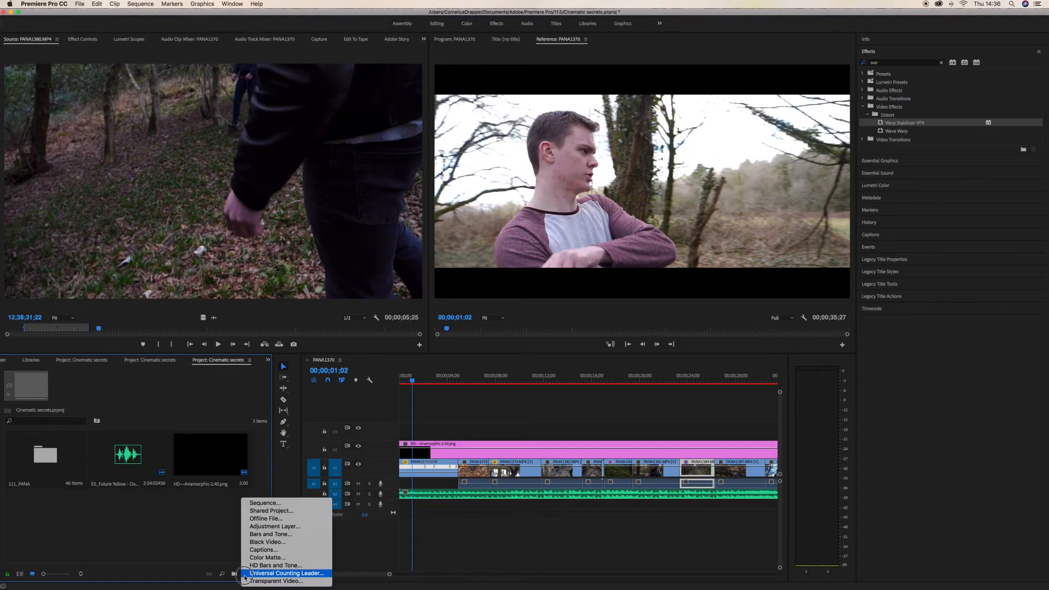
click(265, 526)
click(567, 333)
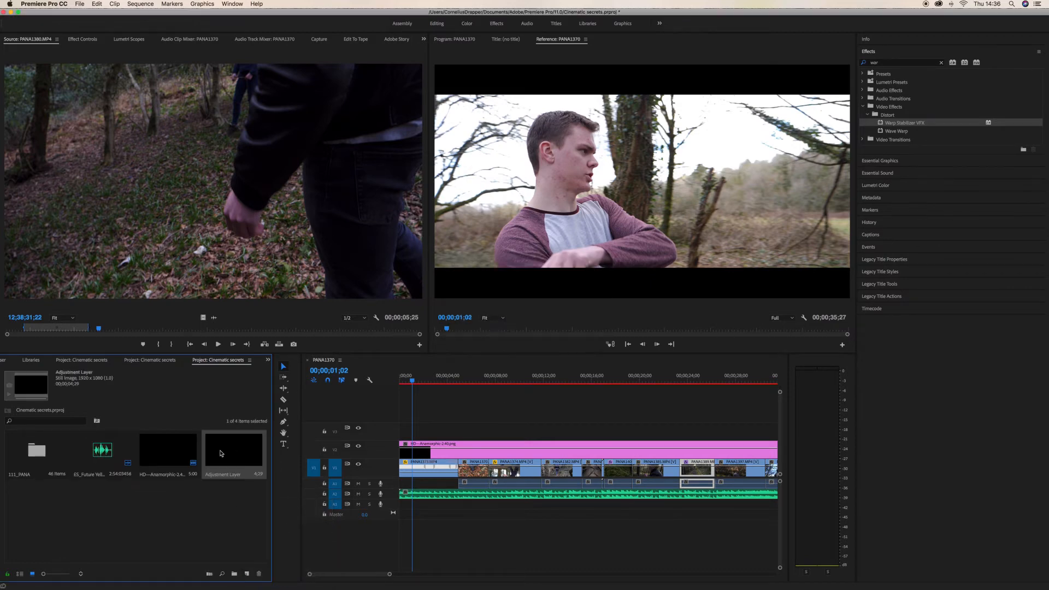
drag(267, 446, 711, 430)
scroll(712, 432, left, 5)
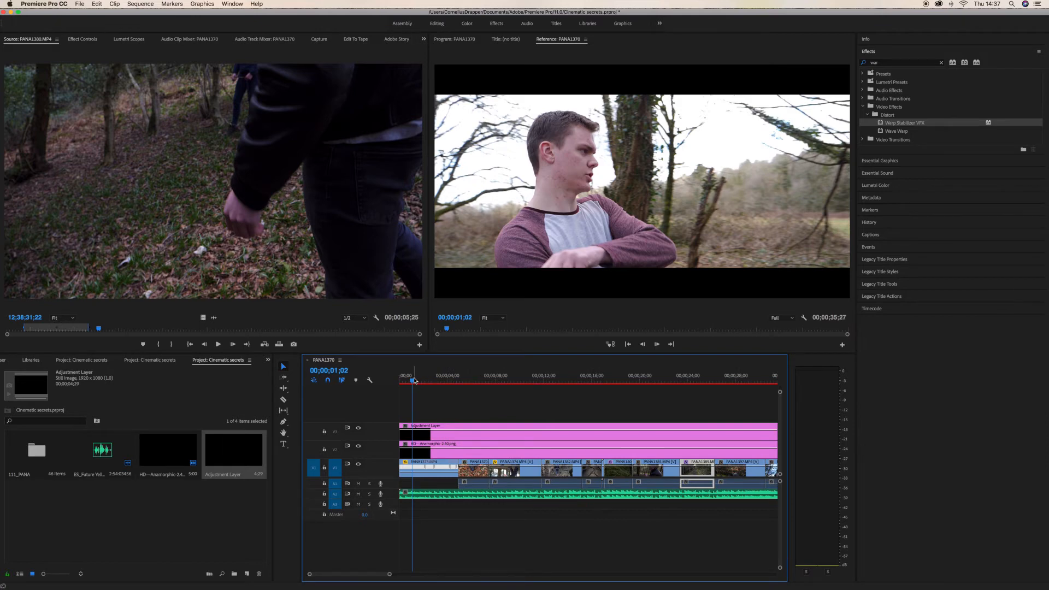
Apply the Interior 001.cube LUT from the MY LUT folder as the adjustment layer's creative look in Lumetri Color
key(space)
click(484, 431)
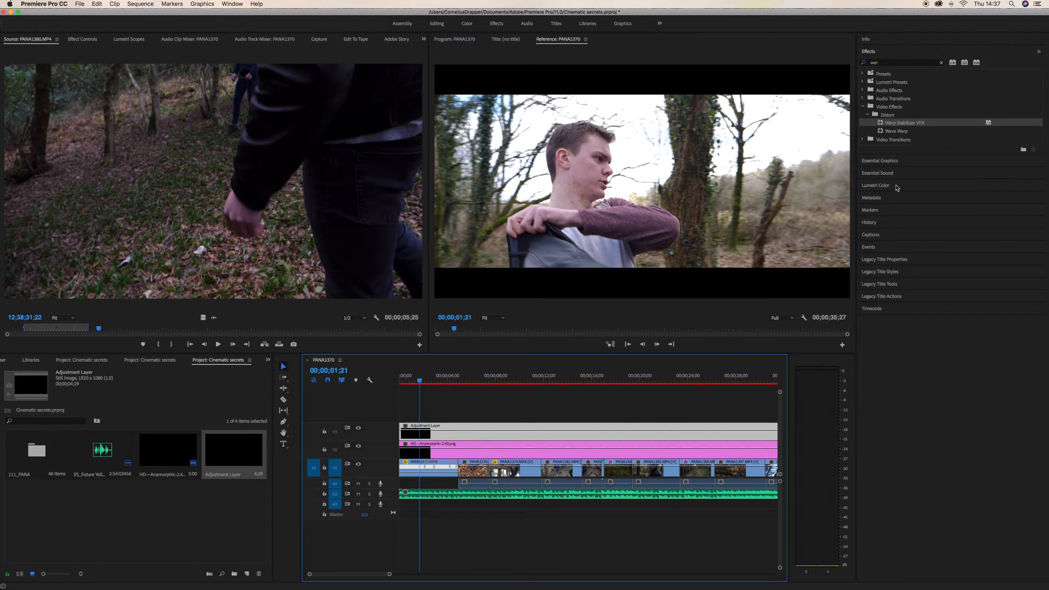
click(876, 186)
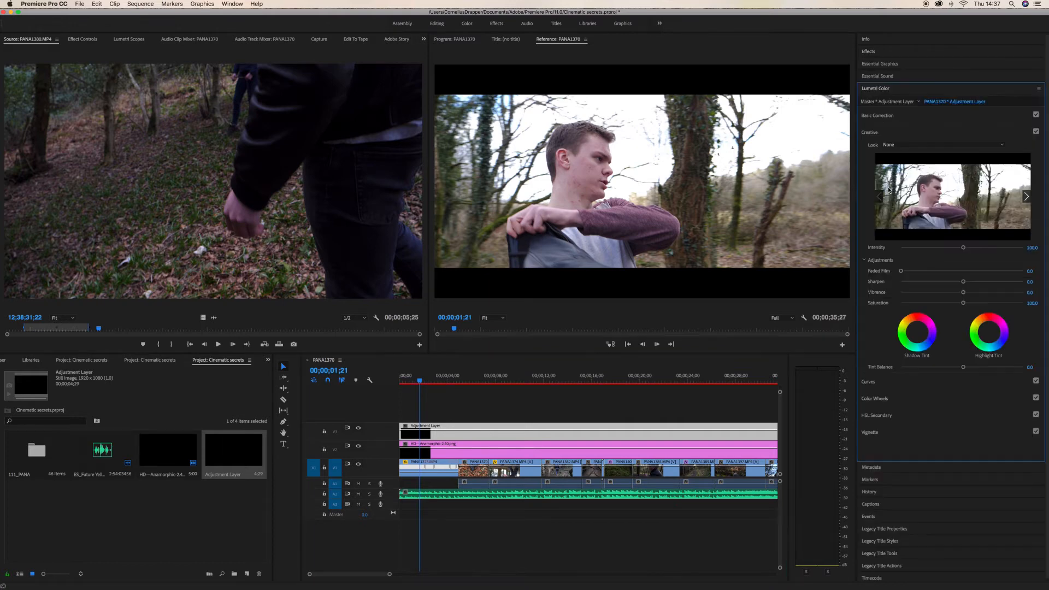
click(906, 146)
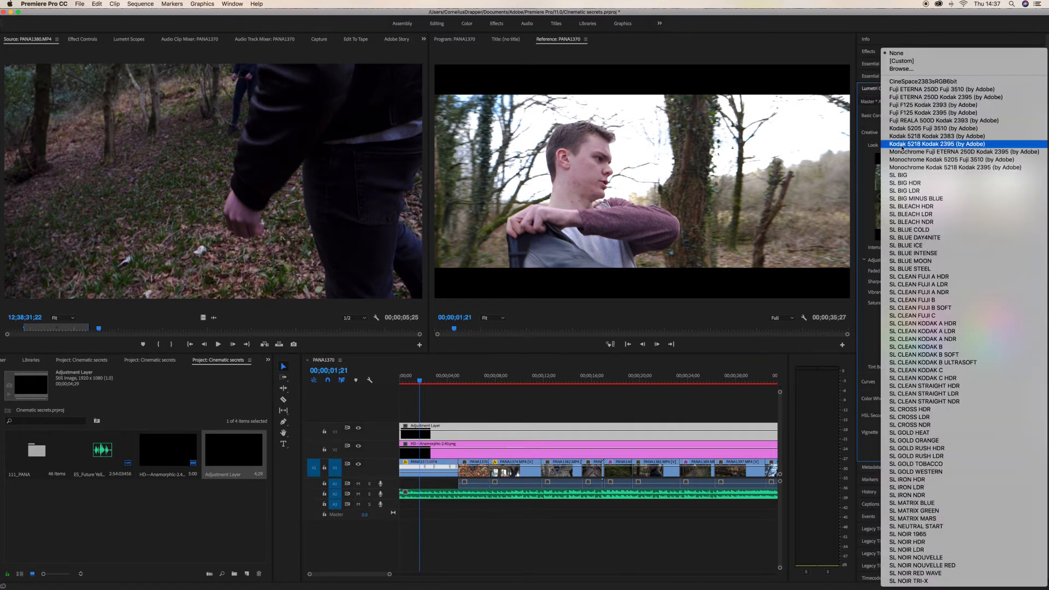
click(915, 70)
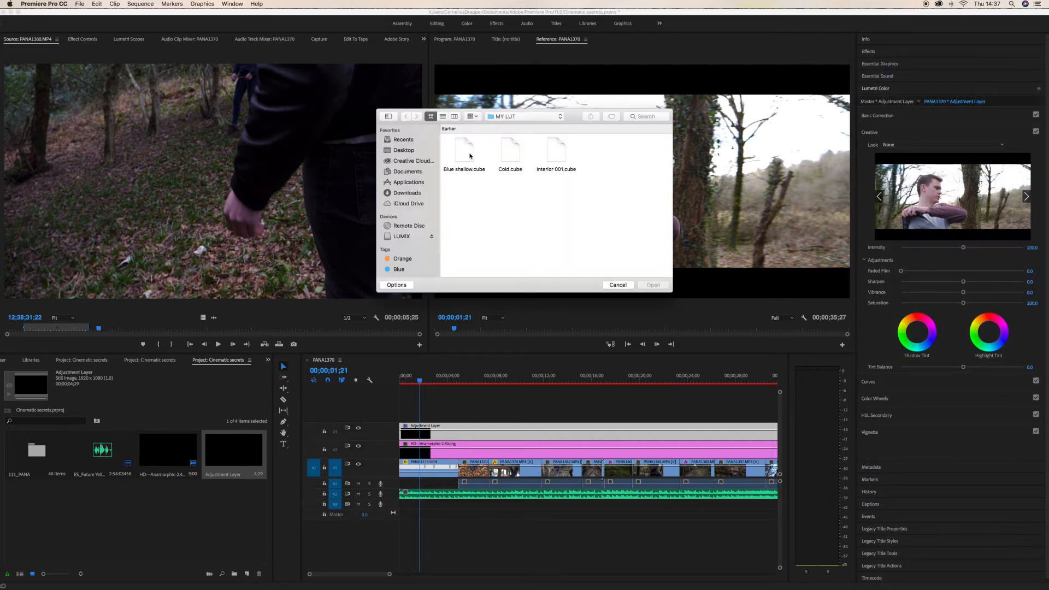
click(561, 154)
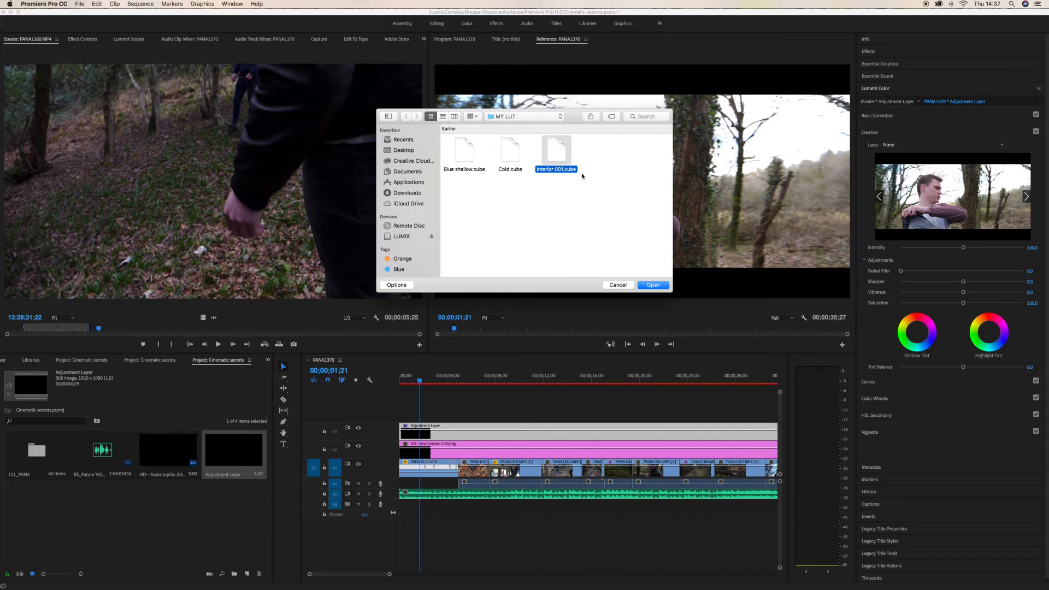
click(626, 192)
click(578, 165)
click(655, 285)
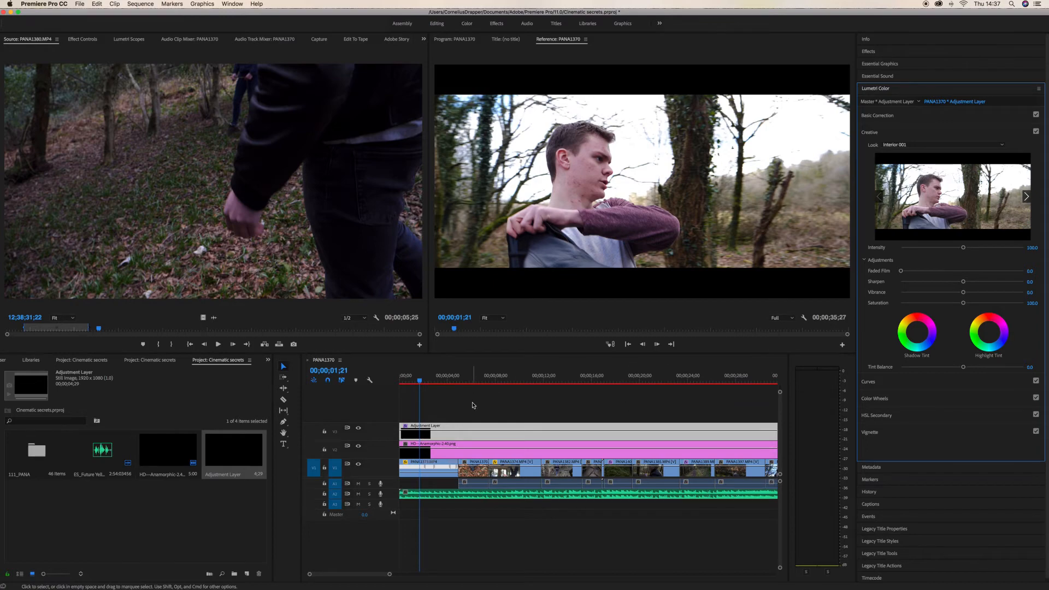
Play the graded sequence from its beginning to the forest walking shot at 00;00;13;10
key(space)
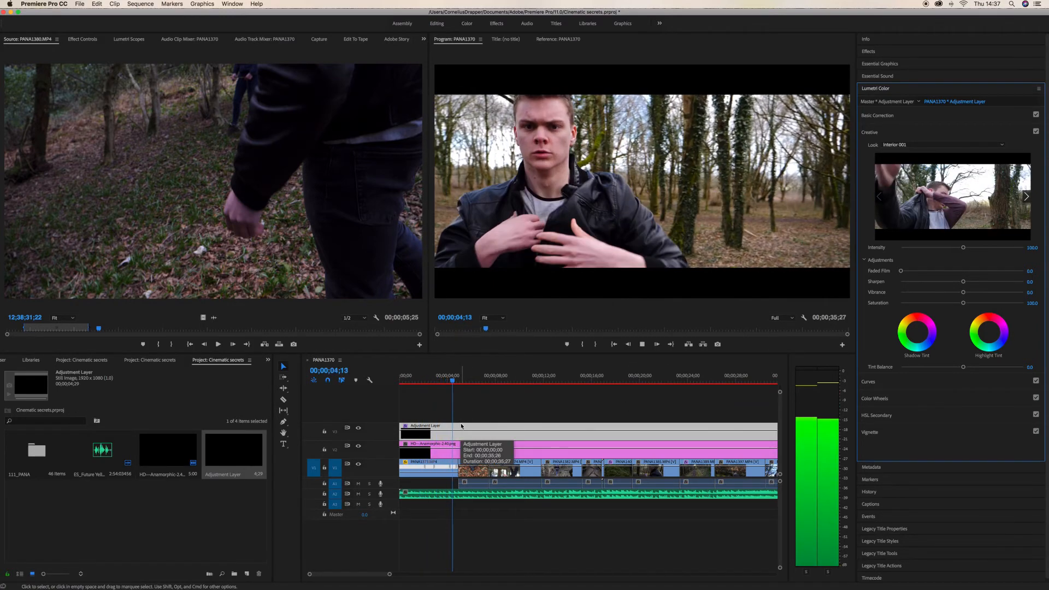
click(473, 381)
drag(477, 383, 373, 381)
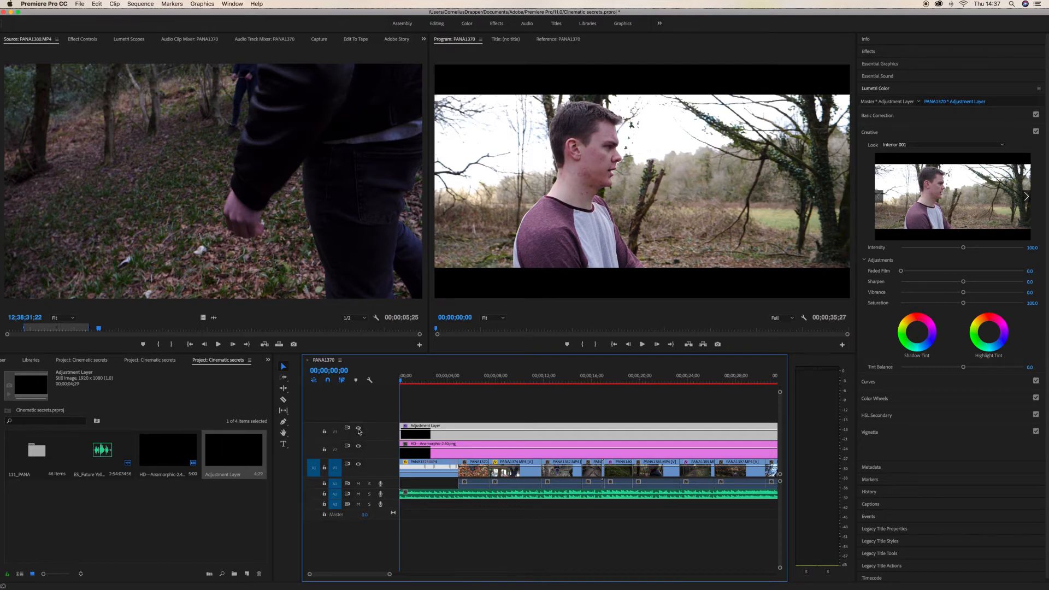
key(space)
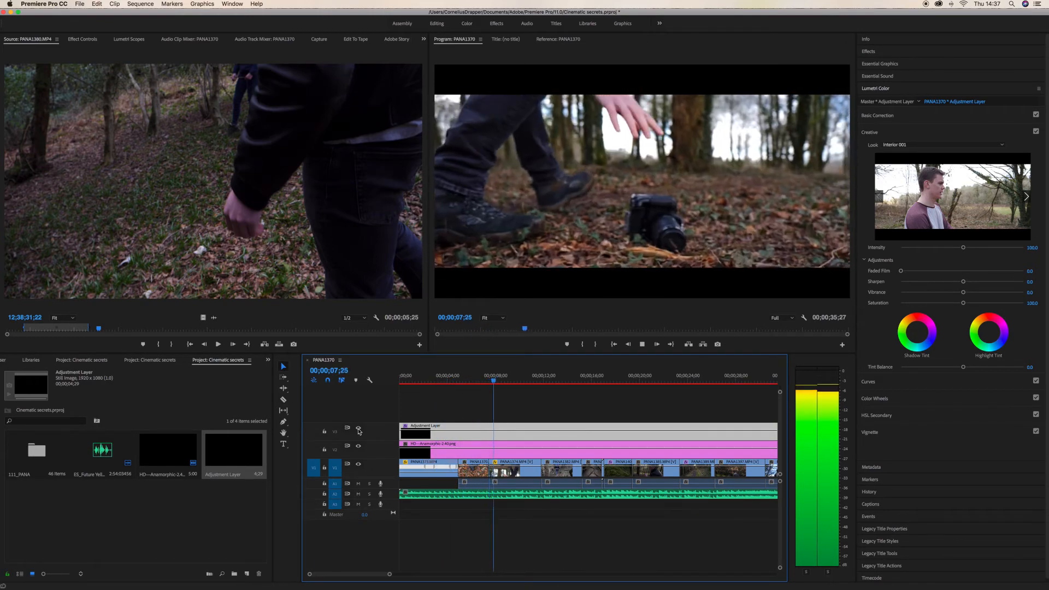
key(space)
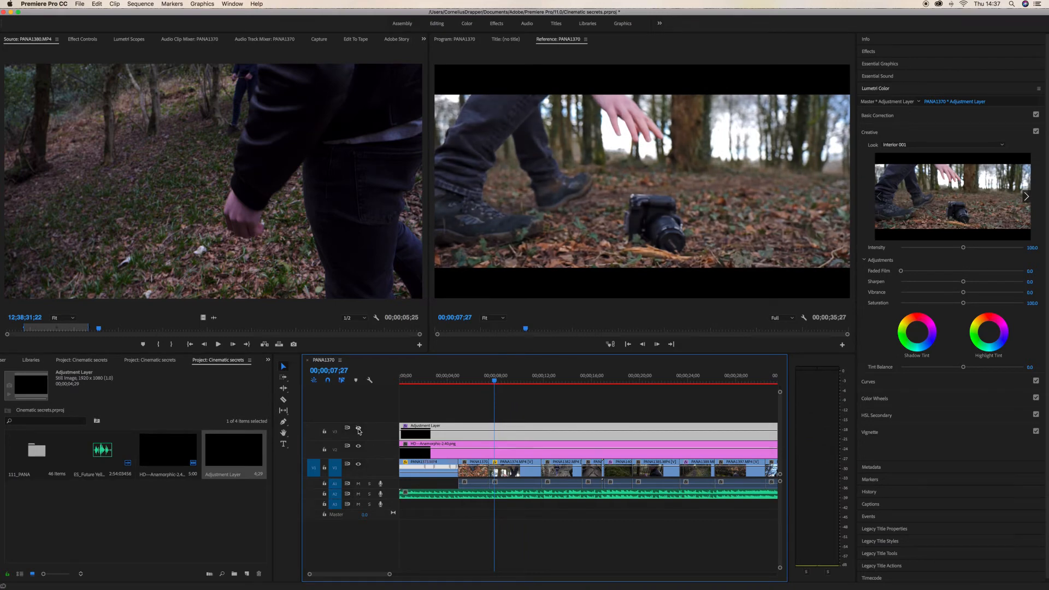
key(space)
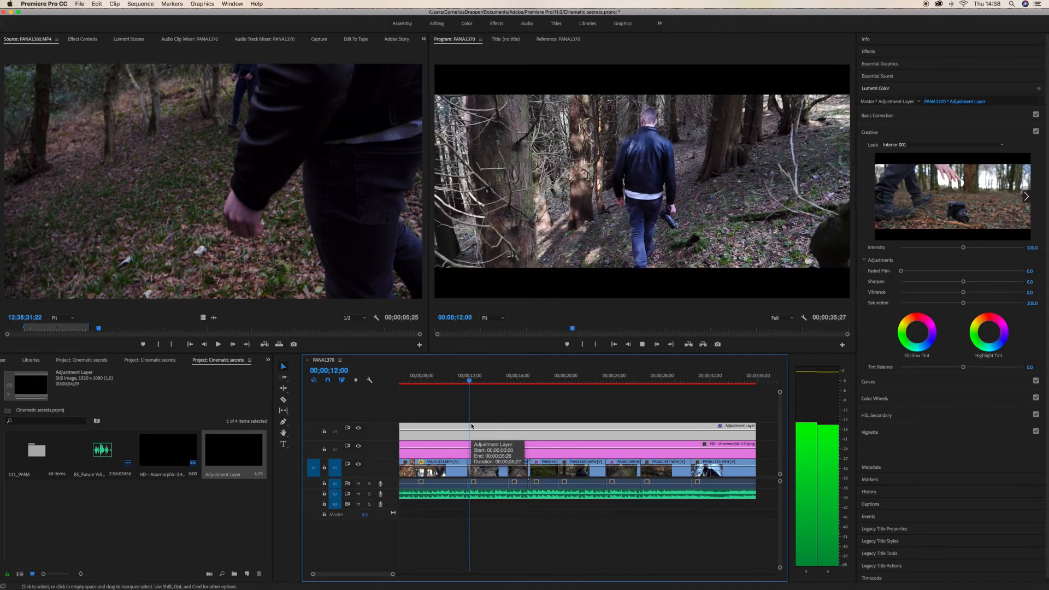
key(space)
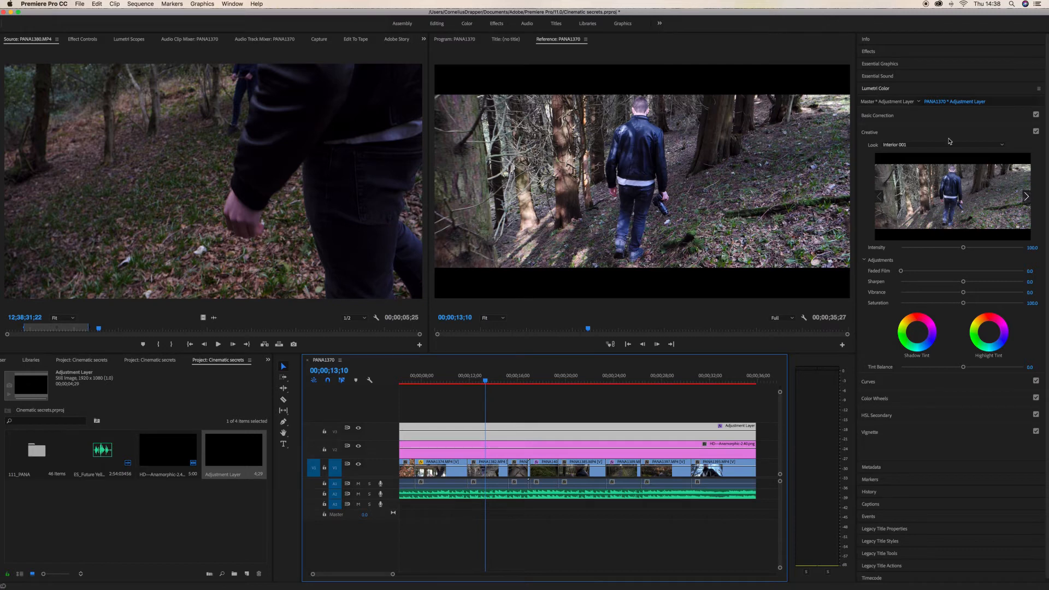
Raise the temperature of the forest walking clip PANA1382.MP4 to about 8 and shift its tint slightly toward green
scroll(944, 298, down, 1)
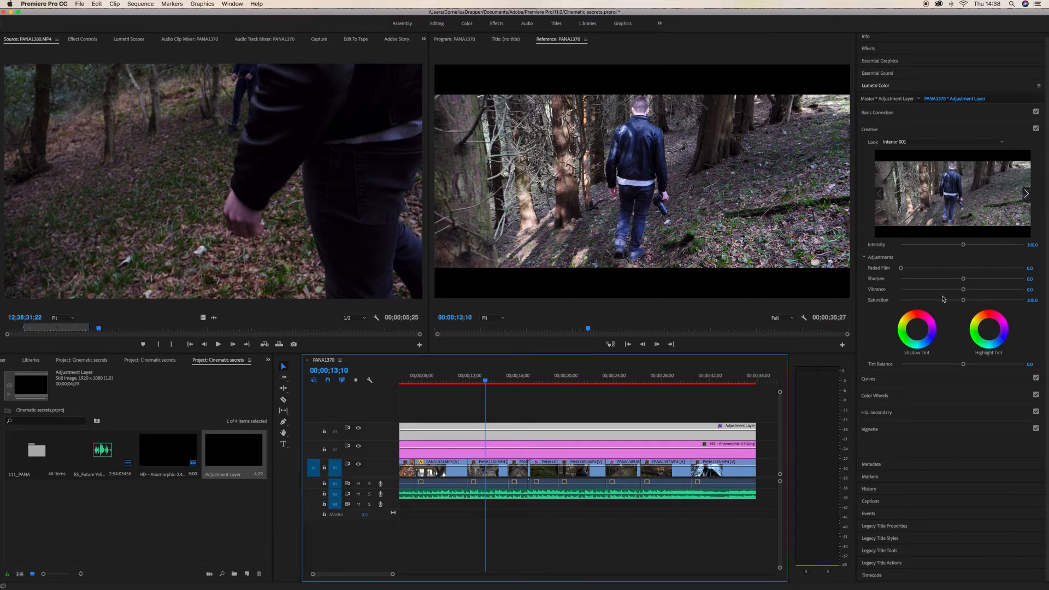
click(906, 379)
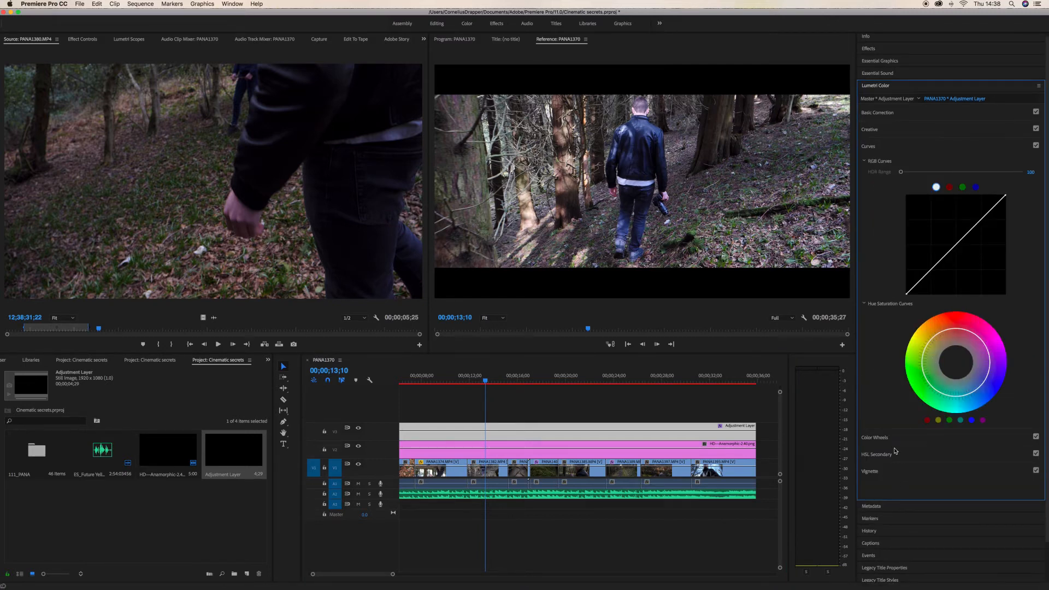
click(897, 456)
scroll(939, 451, up, 1)
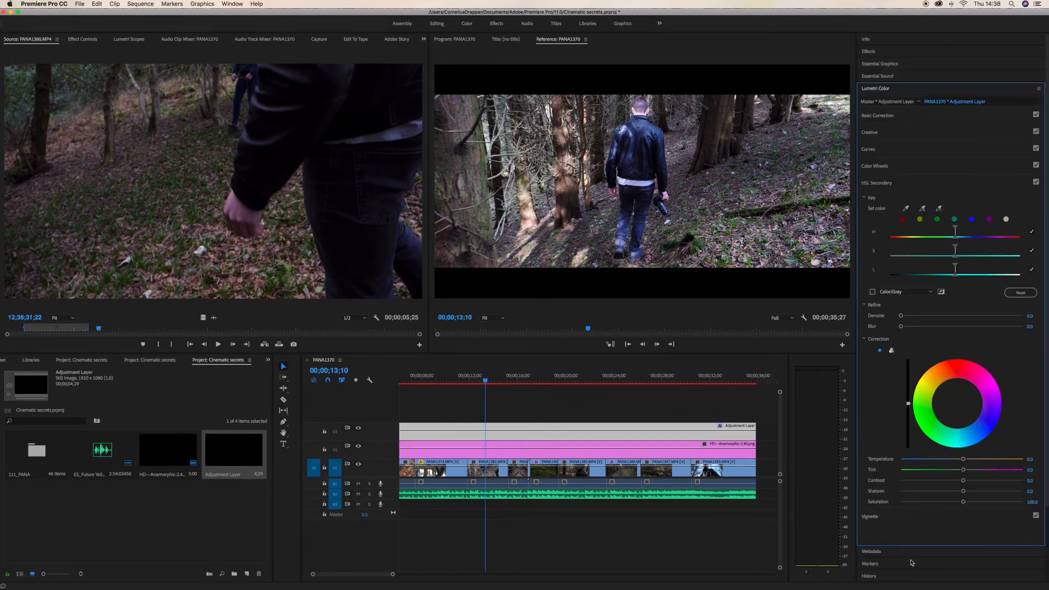
click(897, 115)
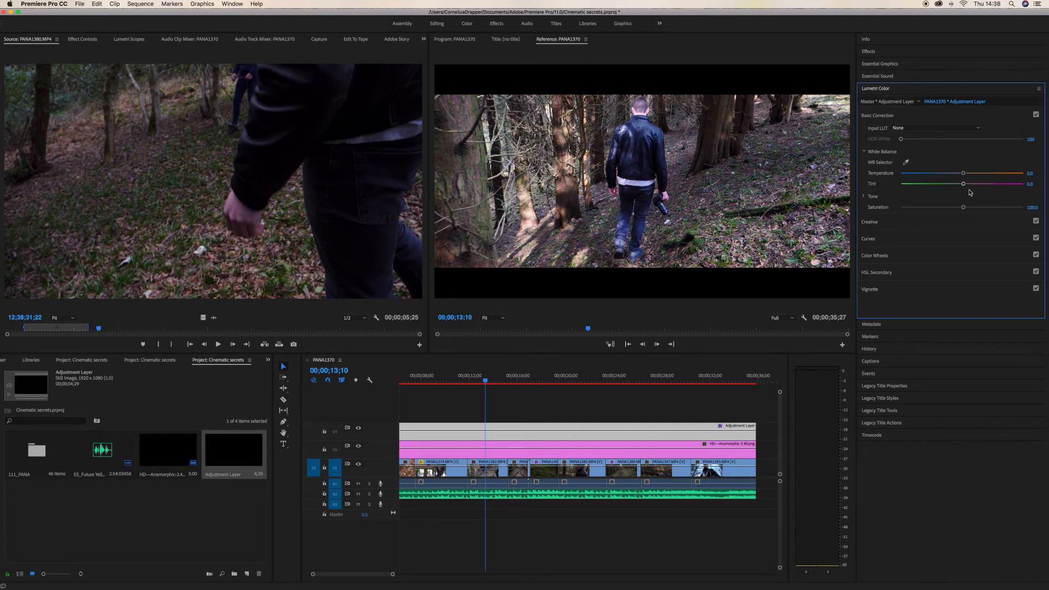
click(483, 466)
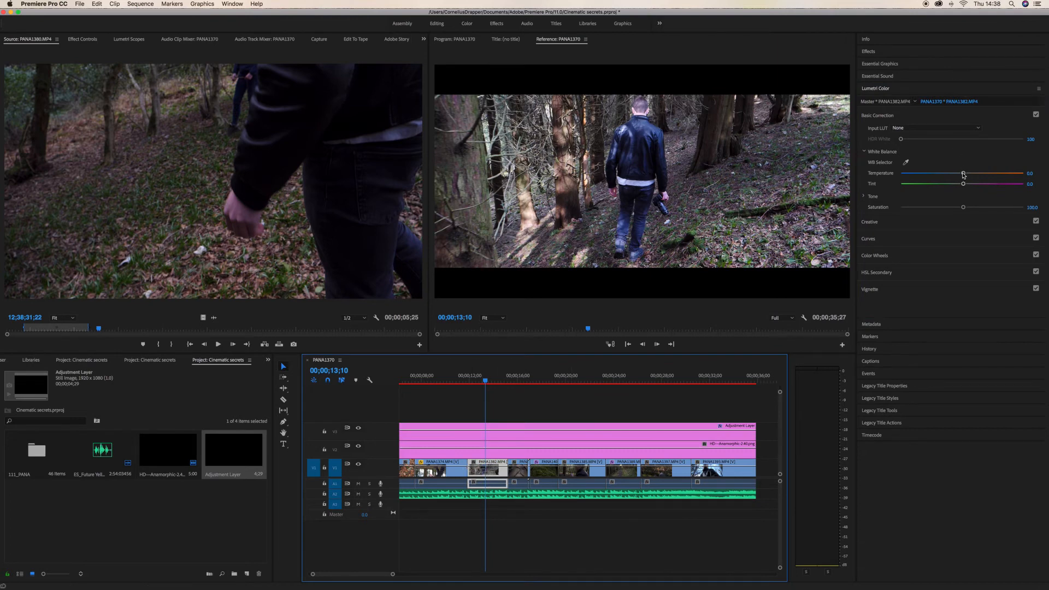
drag(964, 174, 958, 176)
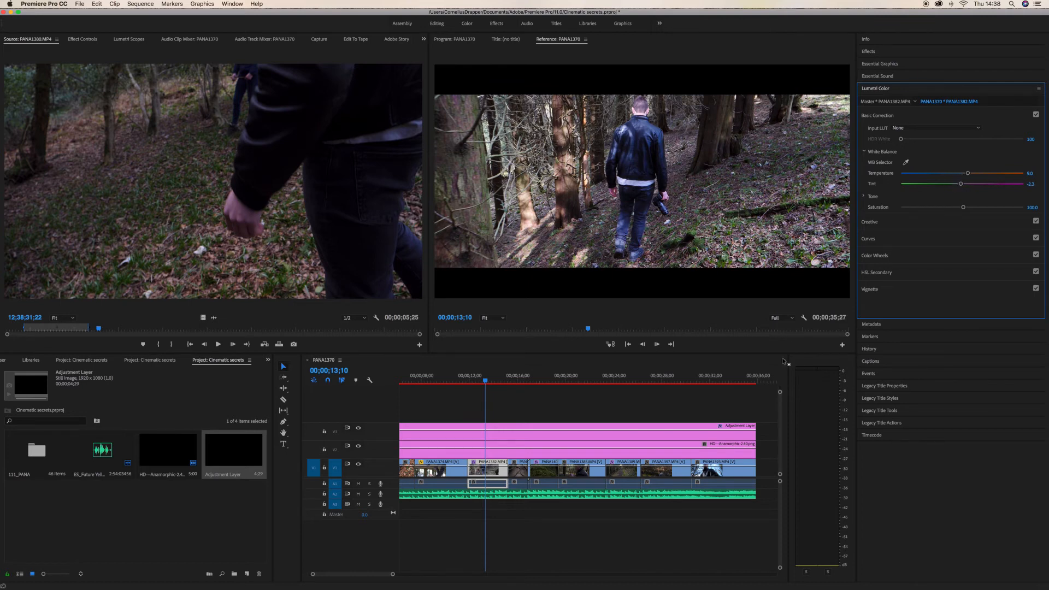
Play the sequence from the corrected walking shot to the moss close-up at 00;00;17;03 and select that clip
key(space)
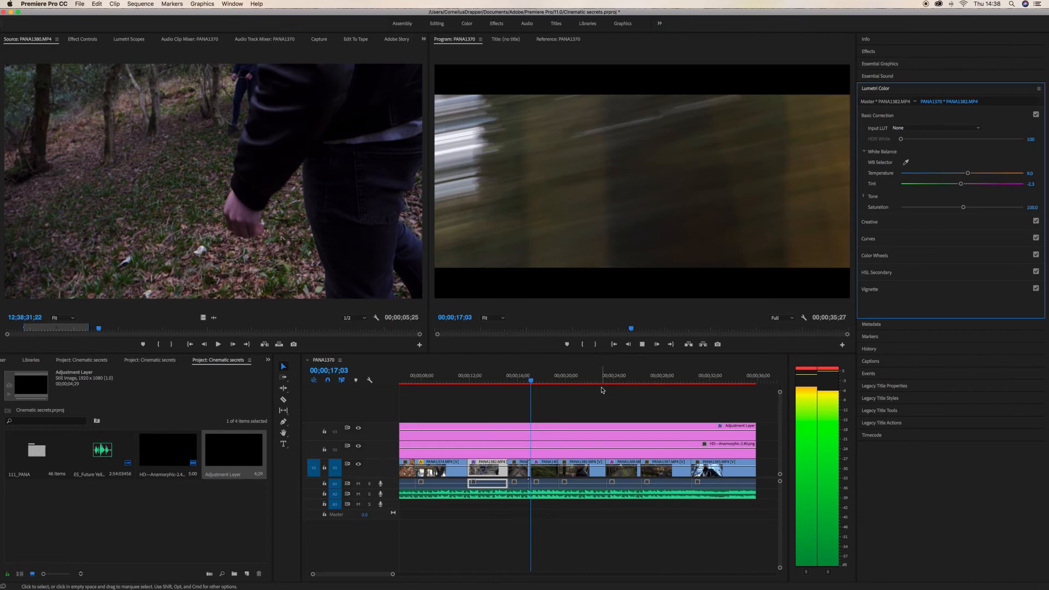
key(space)
key(space)
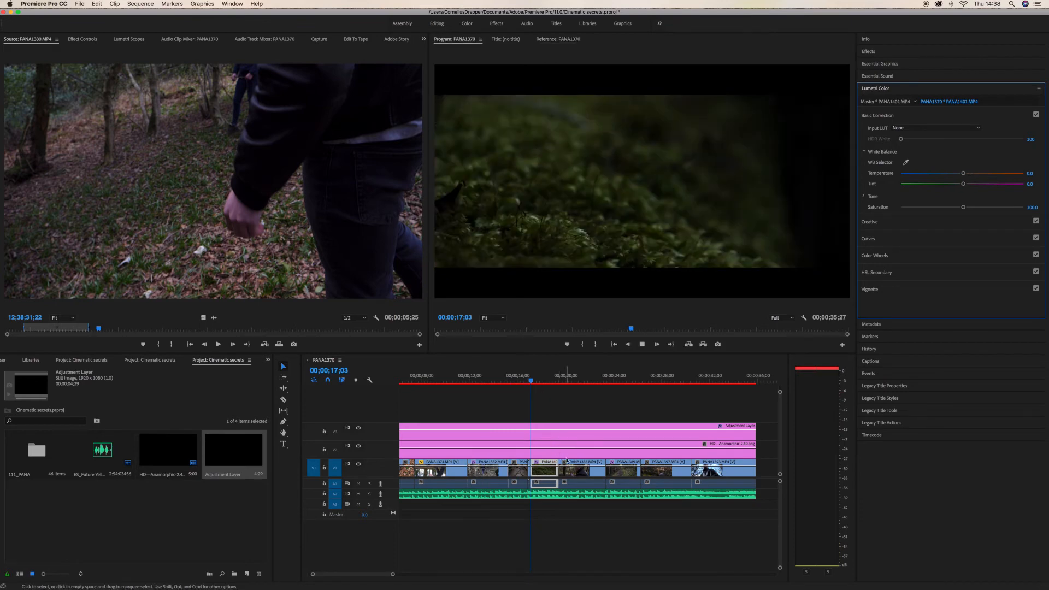
Set the vertical position of the moss clip PANA1401.MP4 to 411 and play back the reframed shot
key(space)
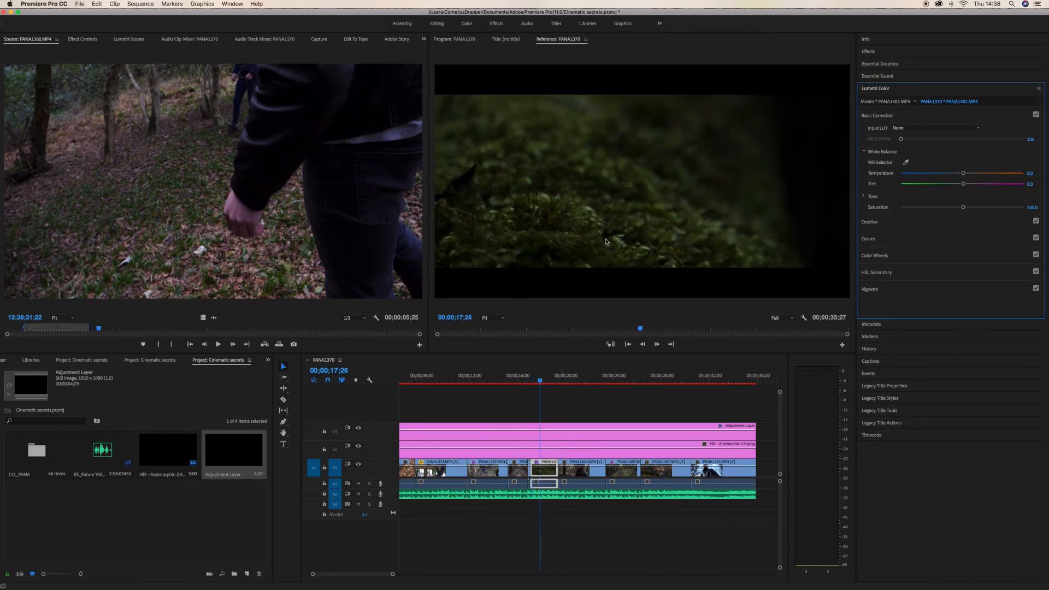
click(92, 38)
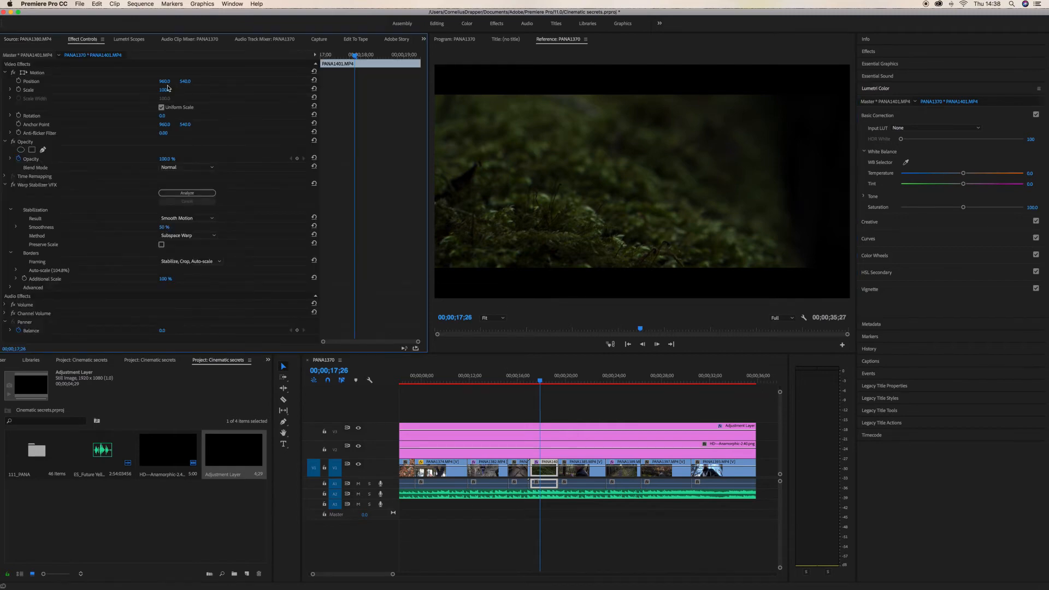
drag(185, 81, 112, 82)
key(space)
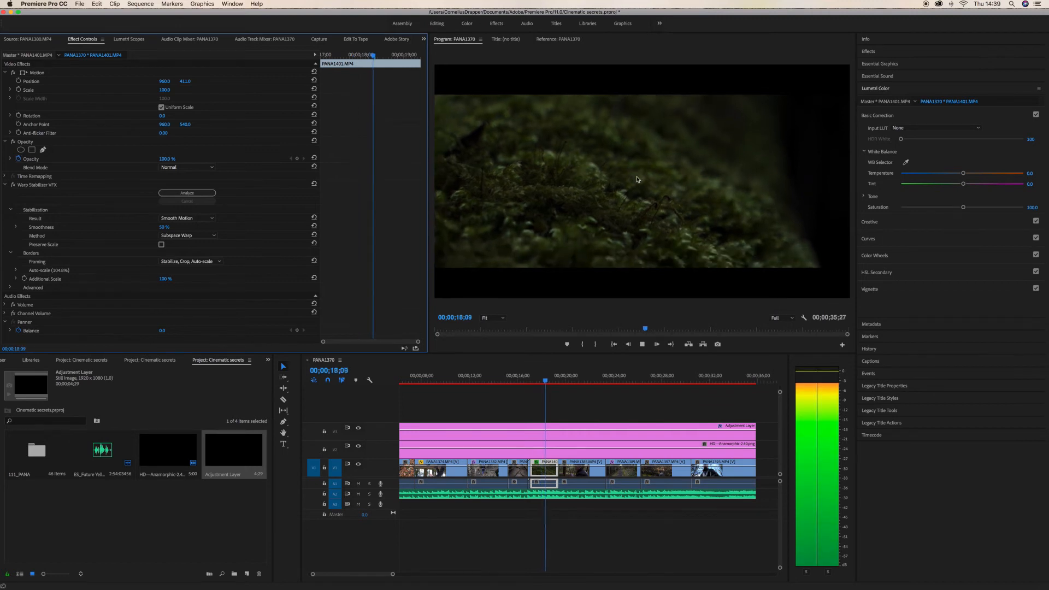
key(space)
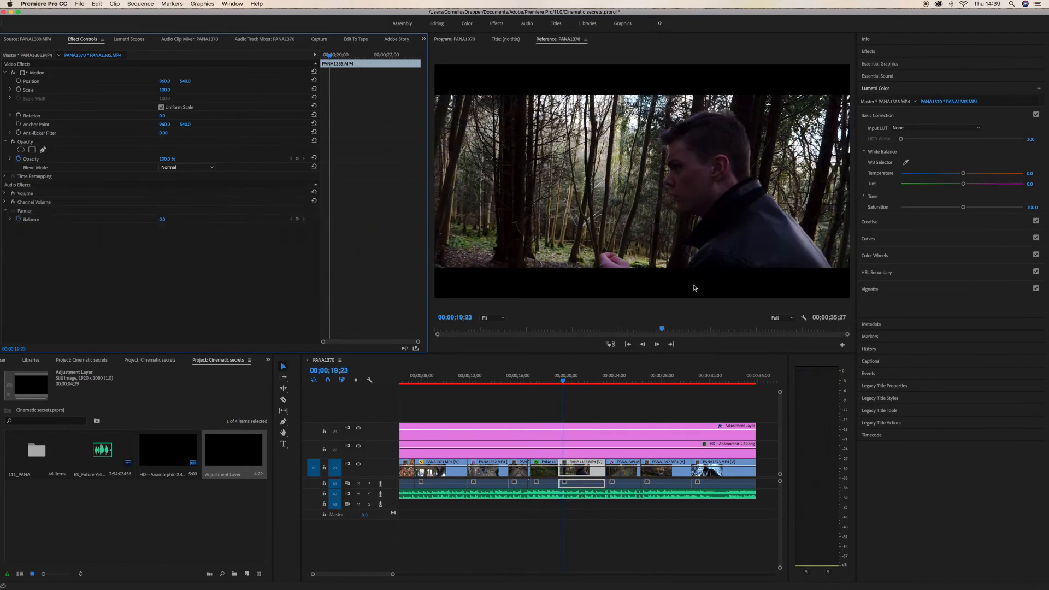
Brighten the moss clip by adding a midpoint to its RGB curve and raising it slightly
drag(559, 379, 549, 382)
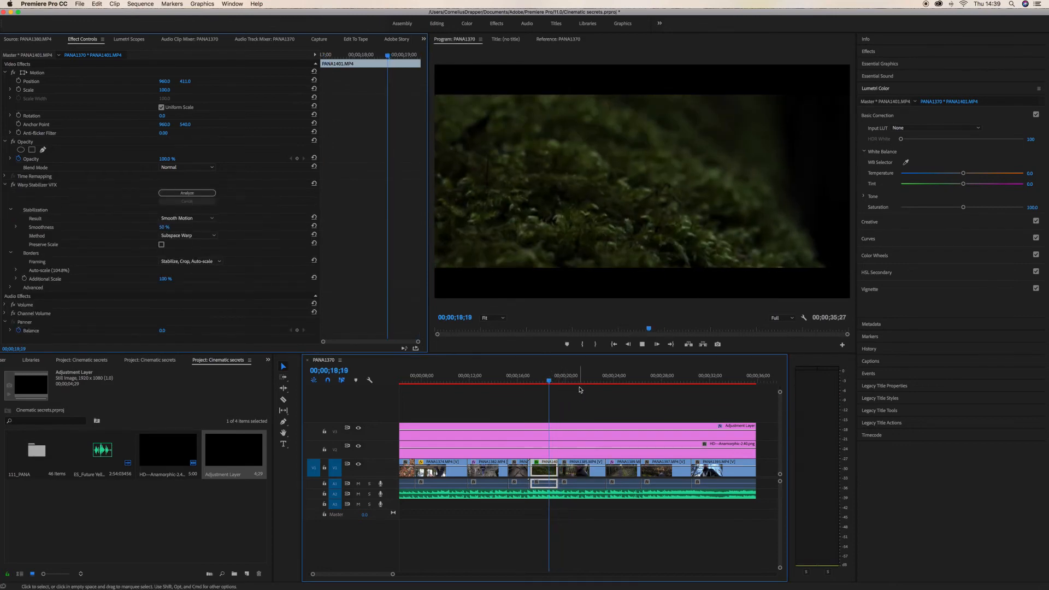
key(space)
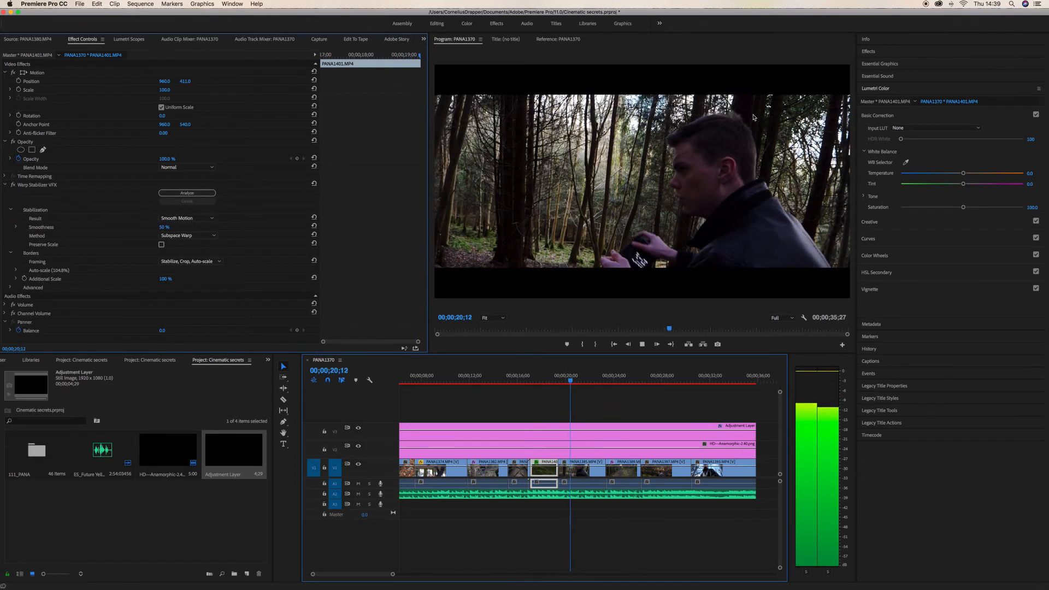
click(573, 384)
click(543, 382)
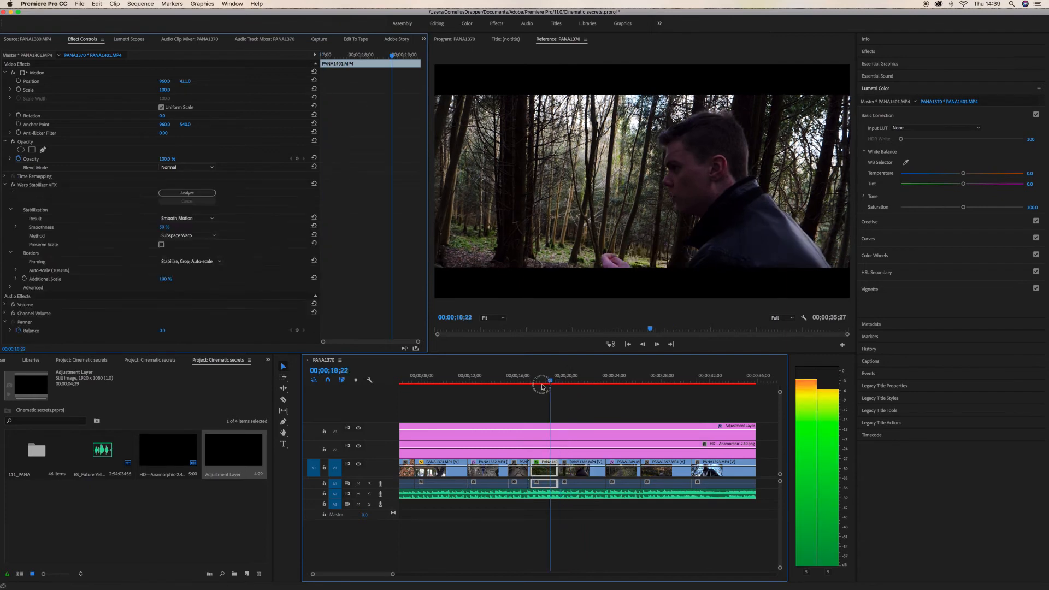
click(905, 241)
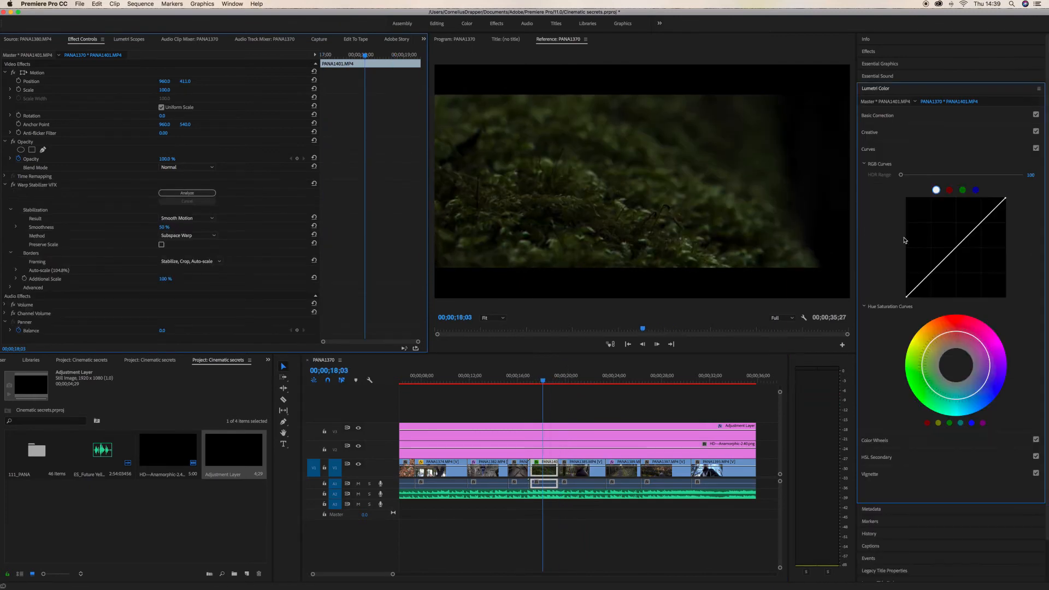
click(955, 250)
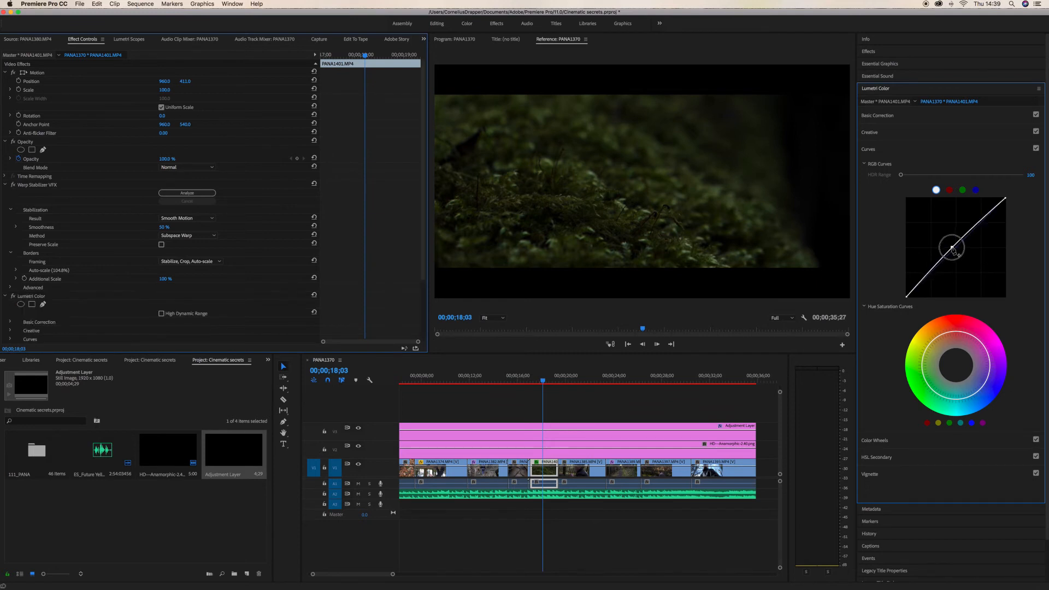
drag(953, 250, 951, 247)
Play on to the clip of the man handling a camera and brighten it by raising its RGB curve's midpoint
key(space)
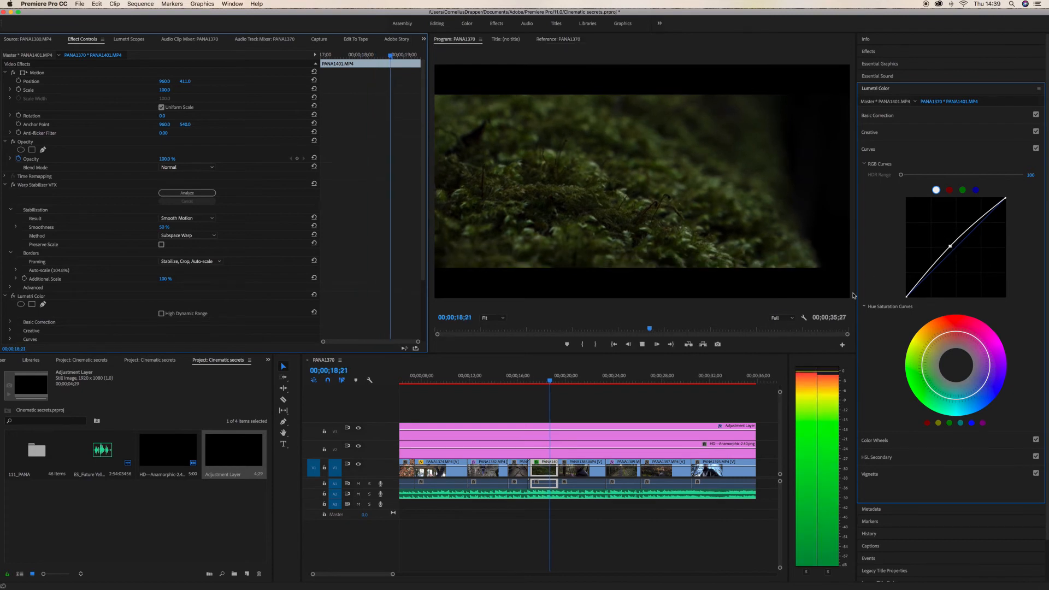
key(space)
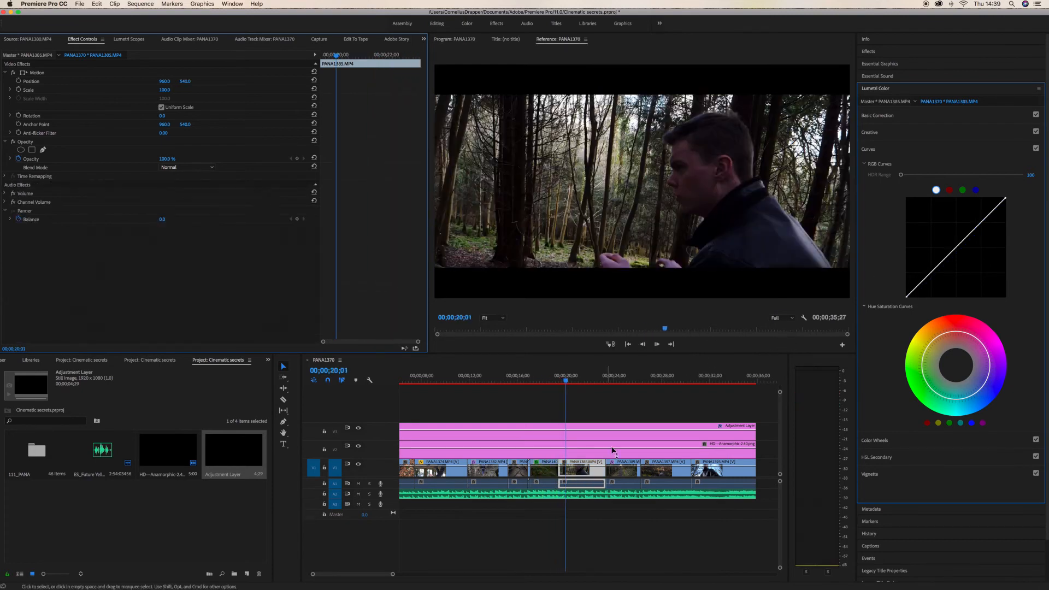
drag(954, 256, 949, 249)
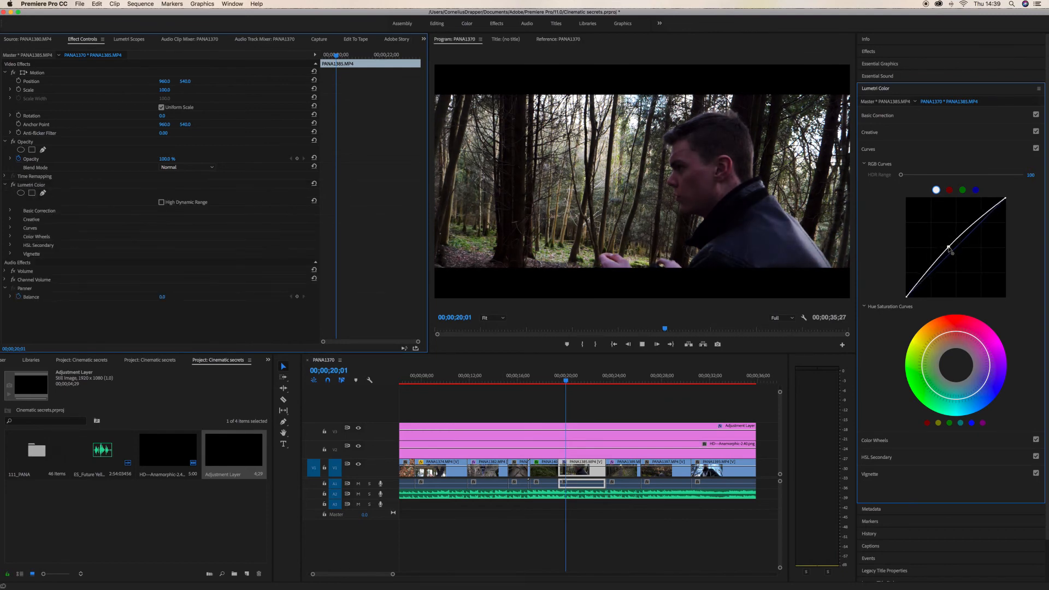
key(space)
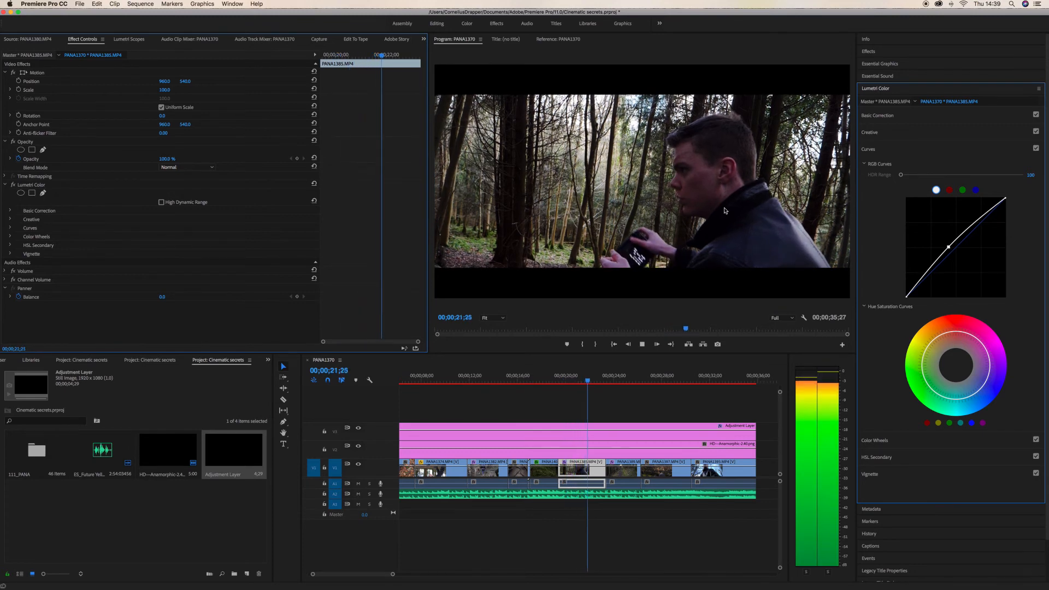
key(space)
click(576, 381)
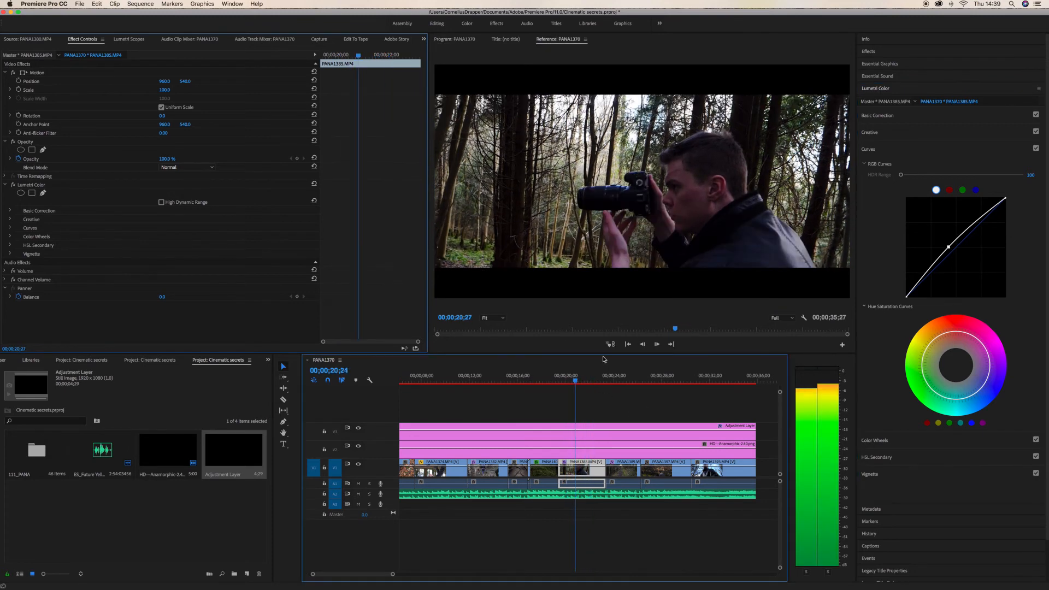
Key the camera clip's reds in HSL Secondary, with temperature -11.7, tint slightly toward green and saturation about 94
click(895, 462)
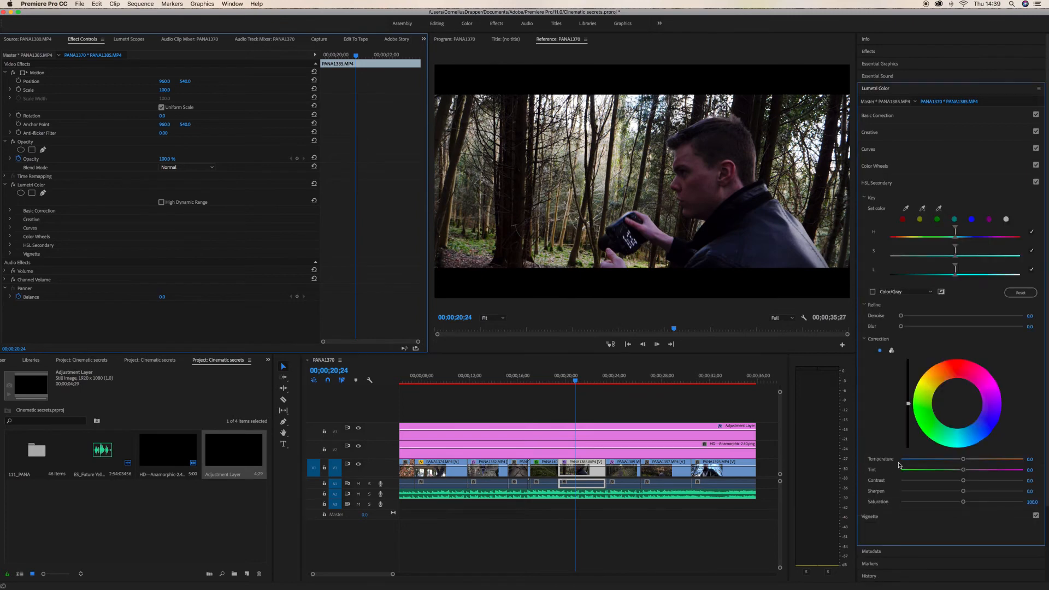
click(902, 220)
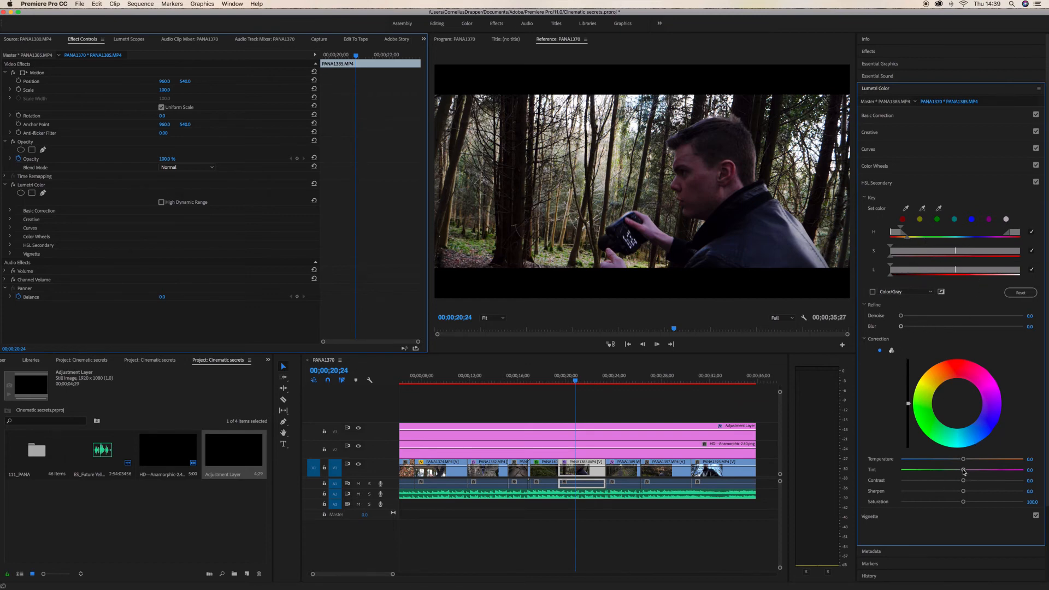
mouse_move(964, 463)
mouse_down()
mouse_move(891, 462)
mouse_move(954, 461)
mouse_up()
drag(963, 470, 961, 473)
drag(961, 504, 954, 503)
drag(955, 503, 958, 503)
drag(959, 503, 960, 503)
Play the rest of the sequence from the corrected camera clip through to the end at 00;00;35;27
key(space)
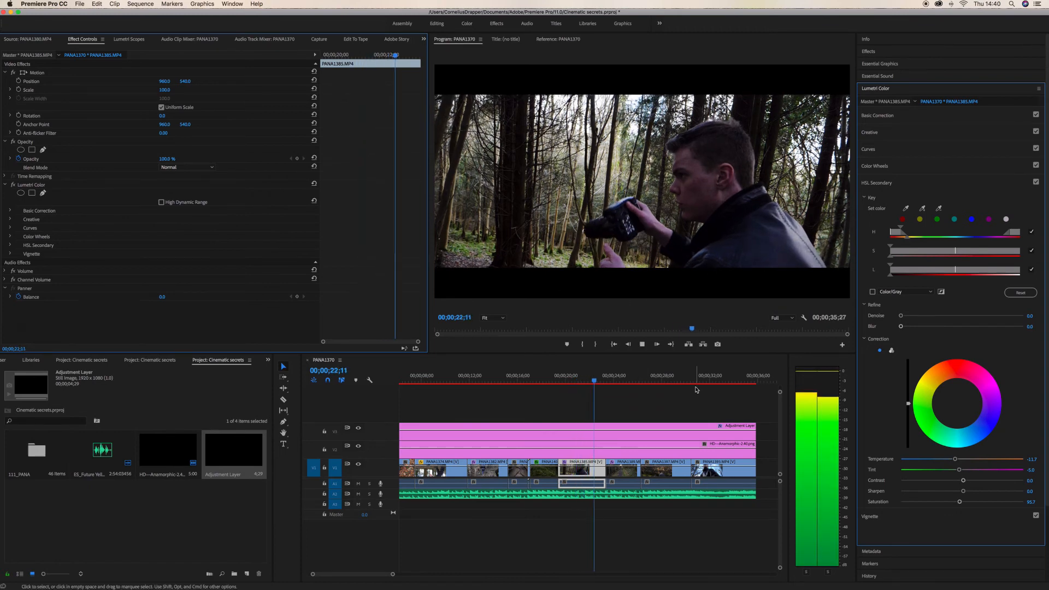
key(space)
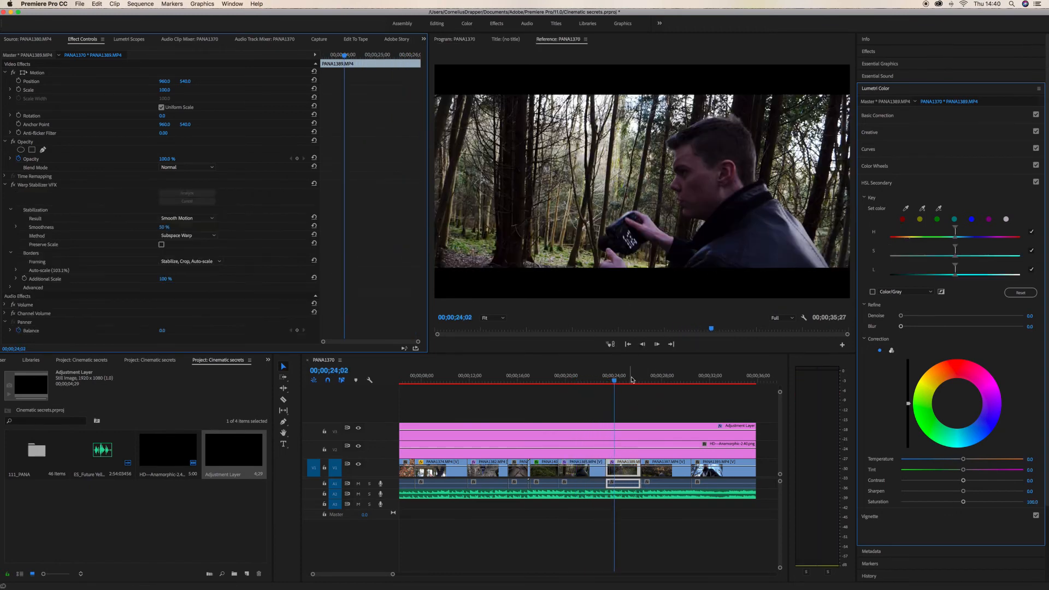
key(space)
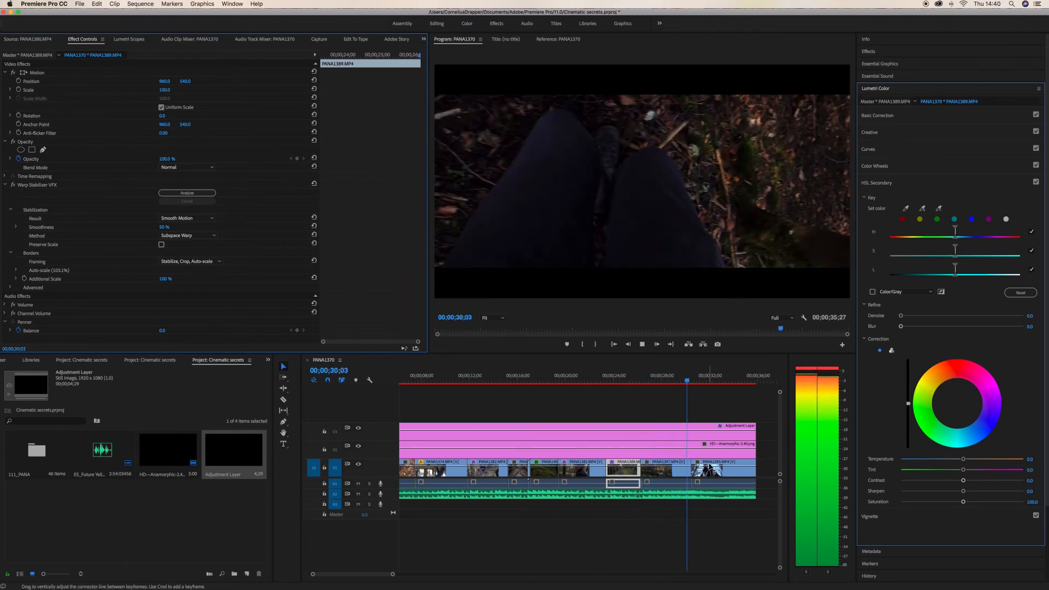
click(695, 470)
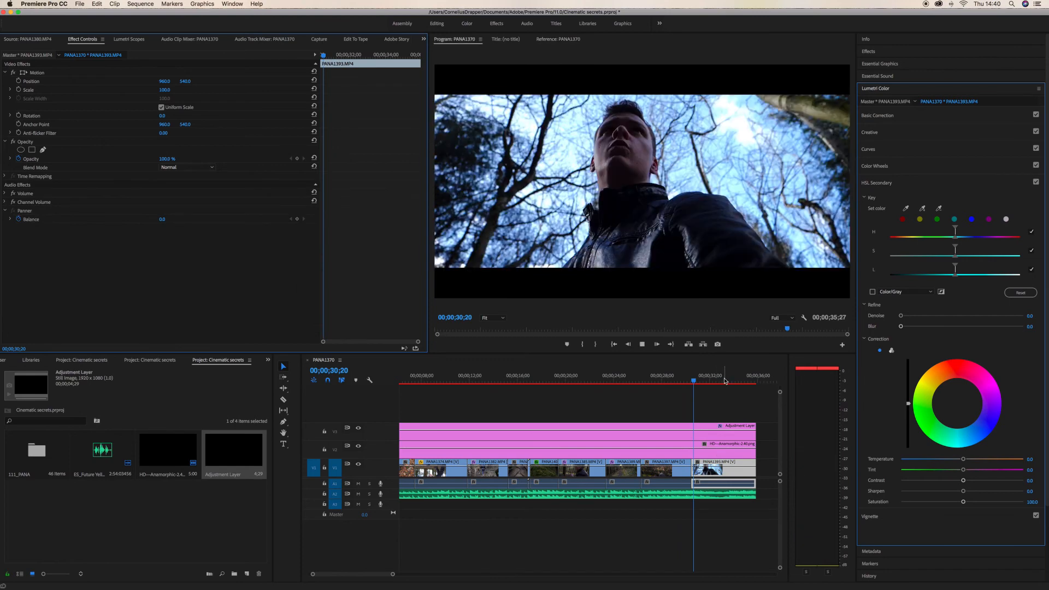
key(space)
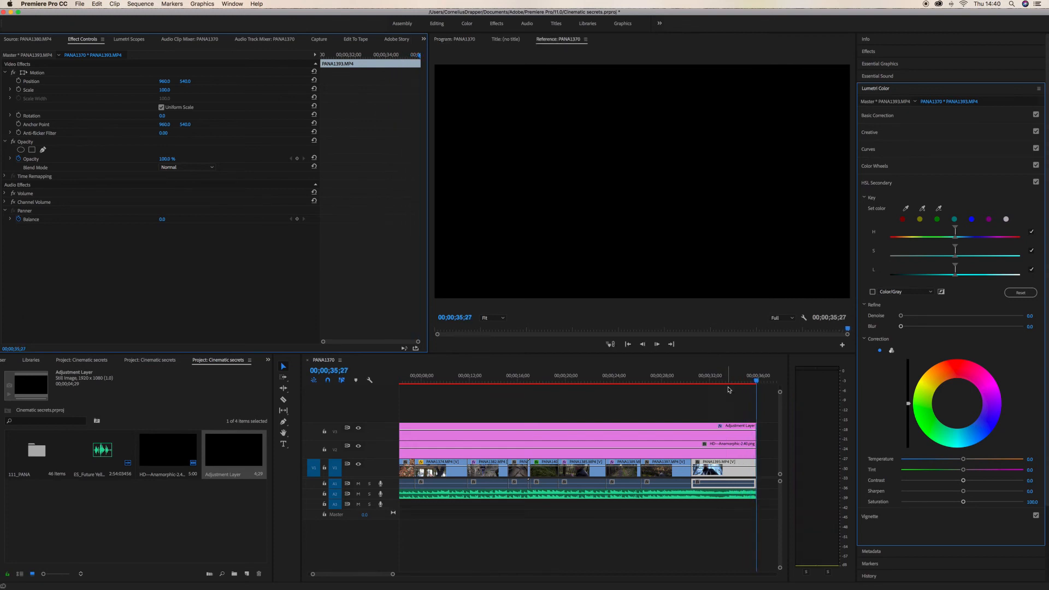
Darken the opening clip PANA1373.MP4 by pulling its RGB curve's midpoint down slightly
scroll(514, 511, up, 3)
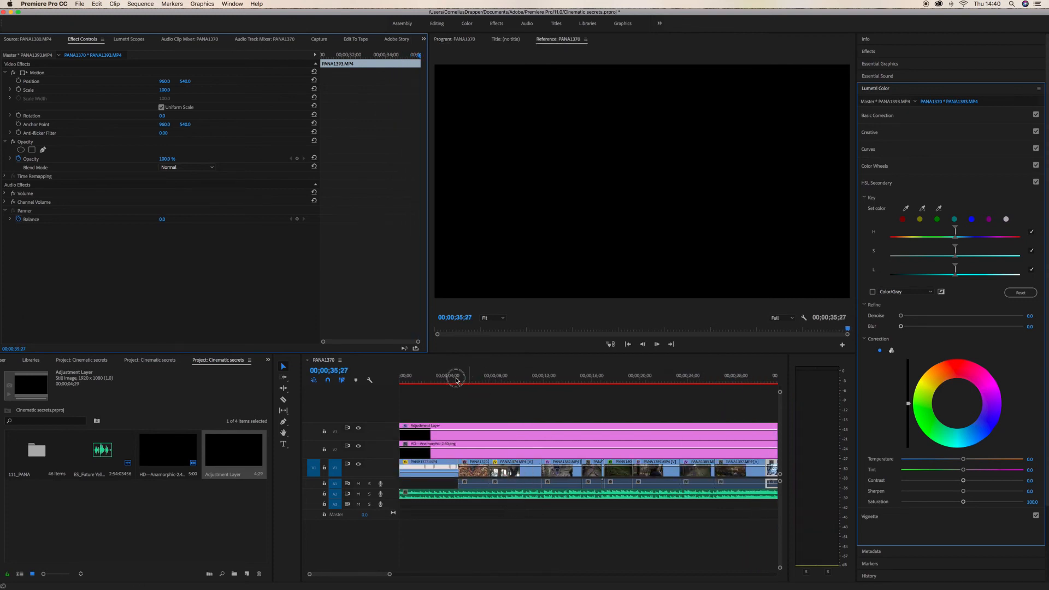
click(403, 377)
key(space)
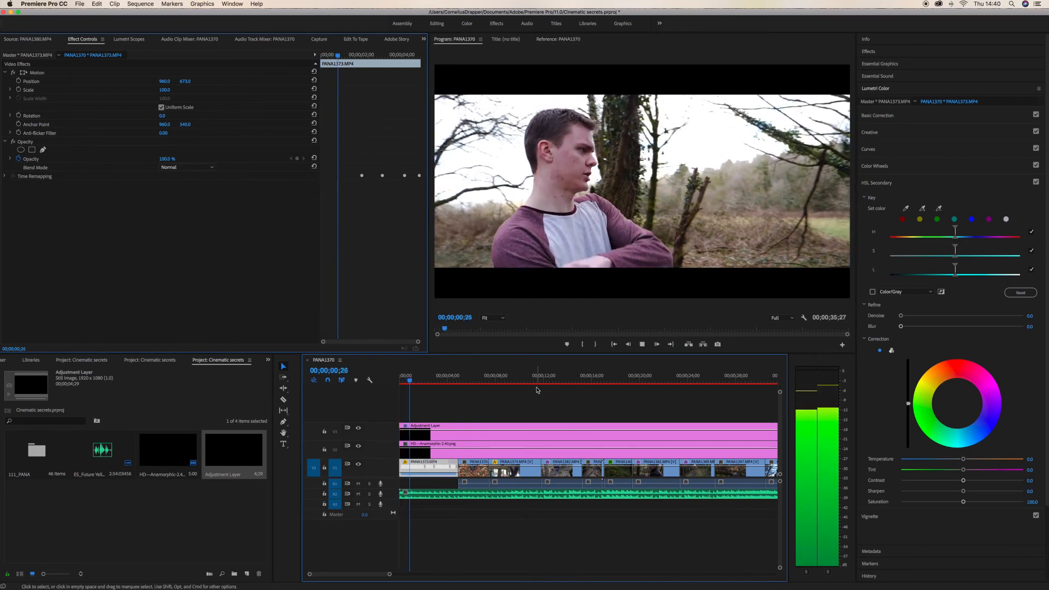
key(space)
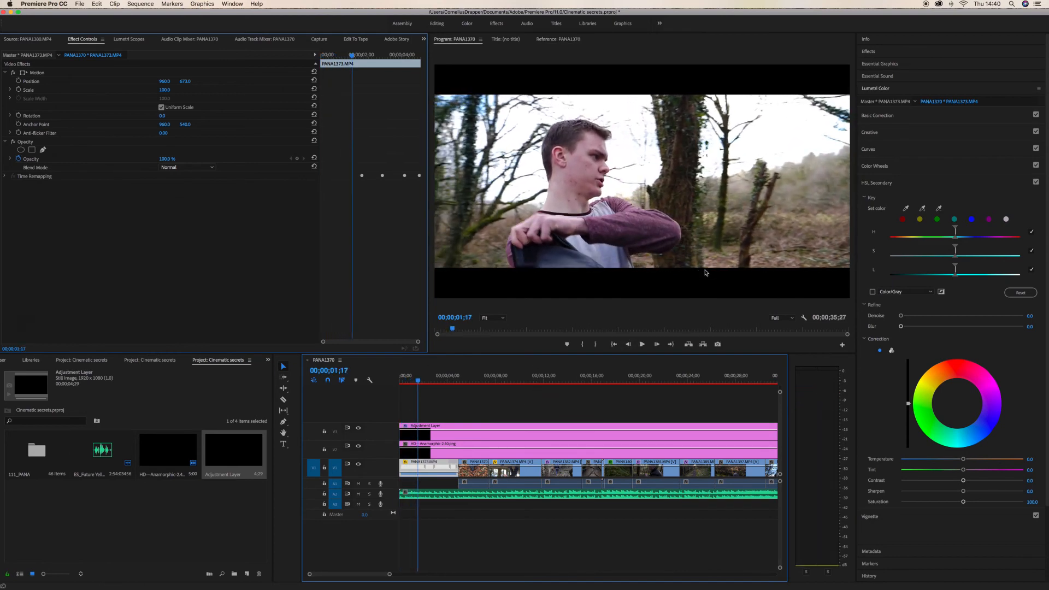
click(899, 133)
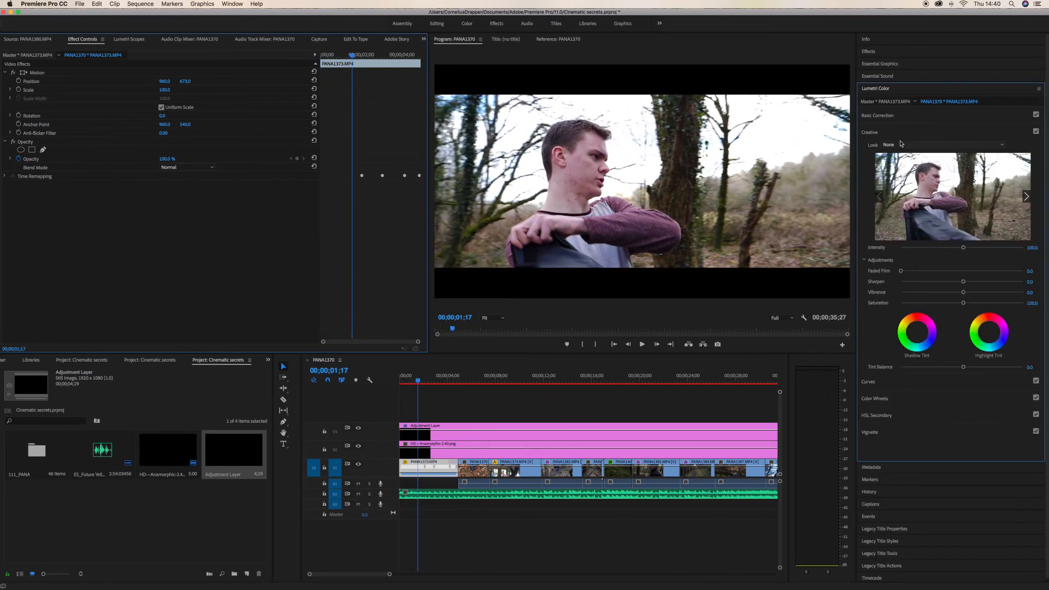
click(905, 381)
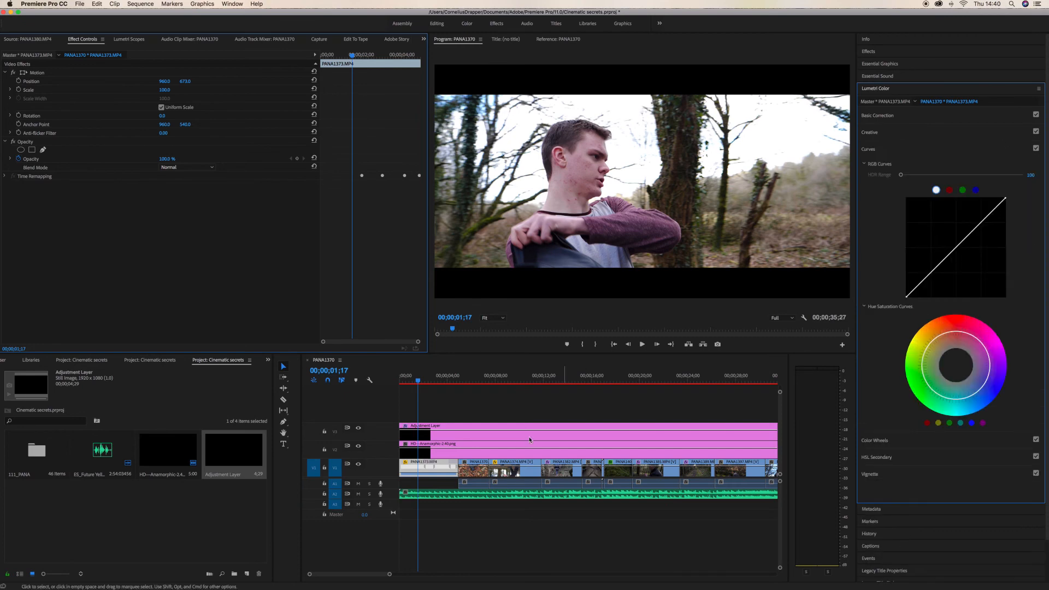
drag(951, 258, 956, 254)
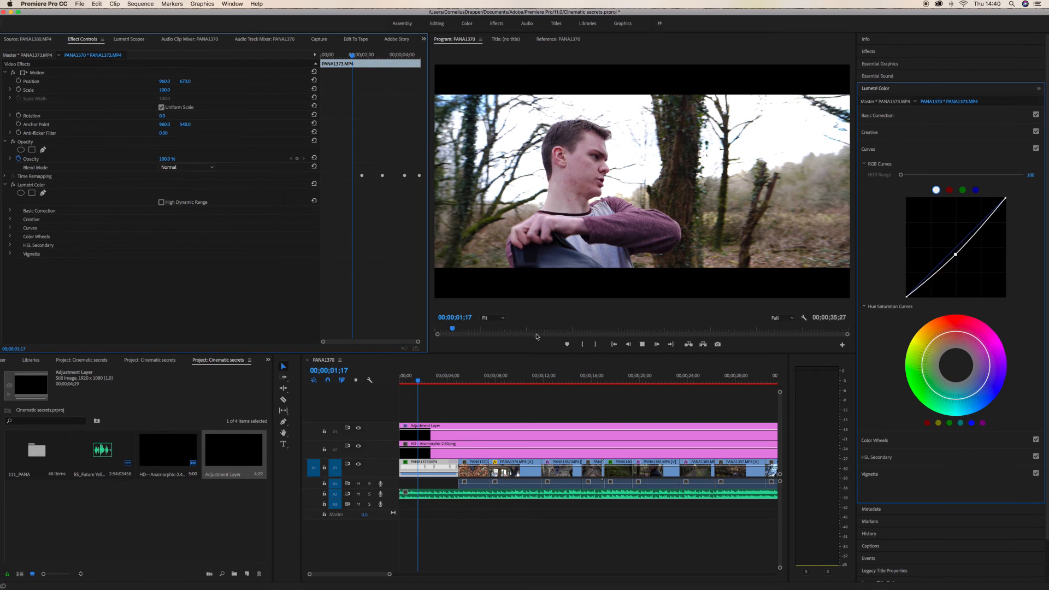
Check the darkened opening shot around 00;00;02;01 and render the sequence's video previews
key(space)
mouse_move(437, 387)
mouse_down()
mouse_move(395, 386)
mouse_move(424, 381)
mouse_up()
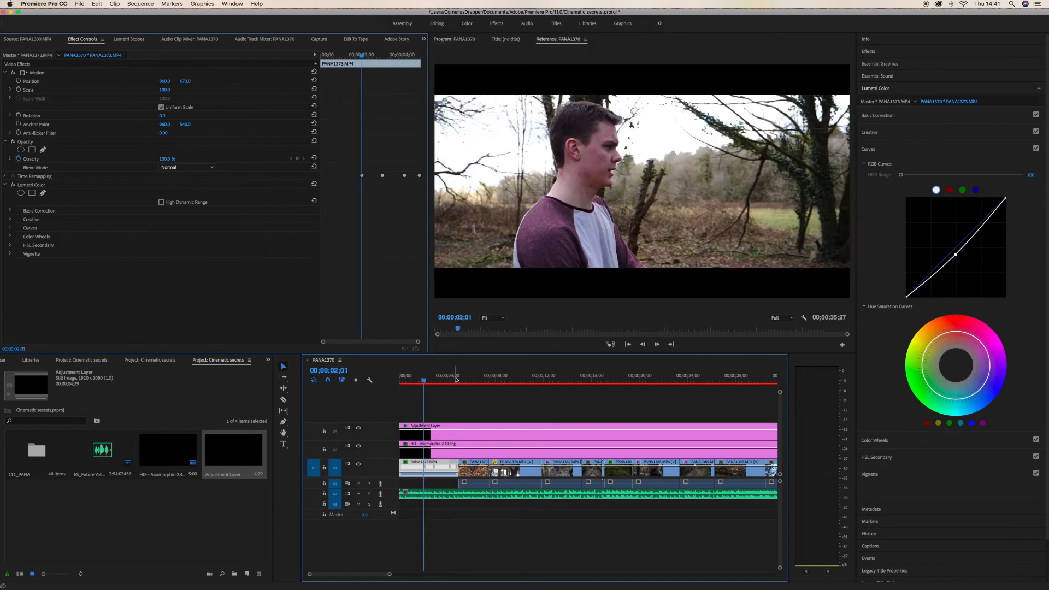
key(Return)
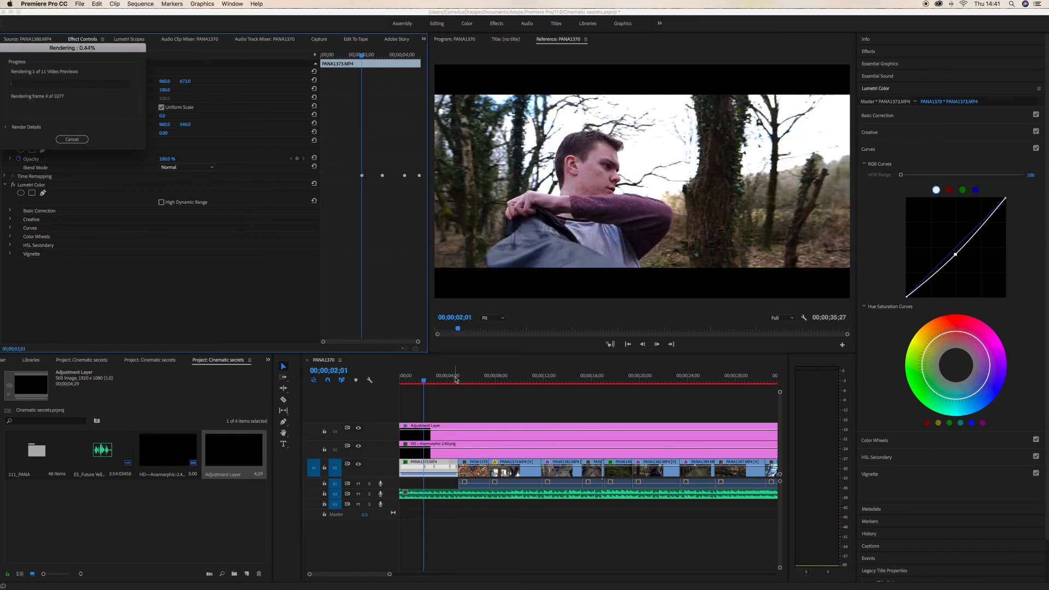